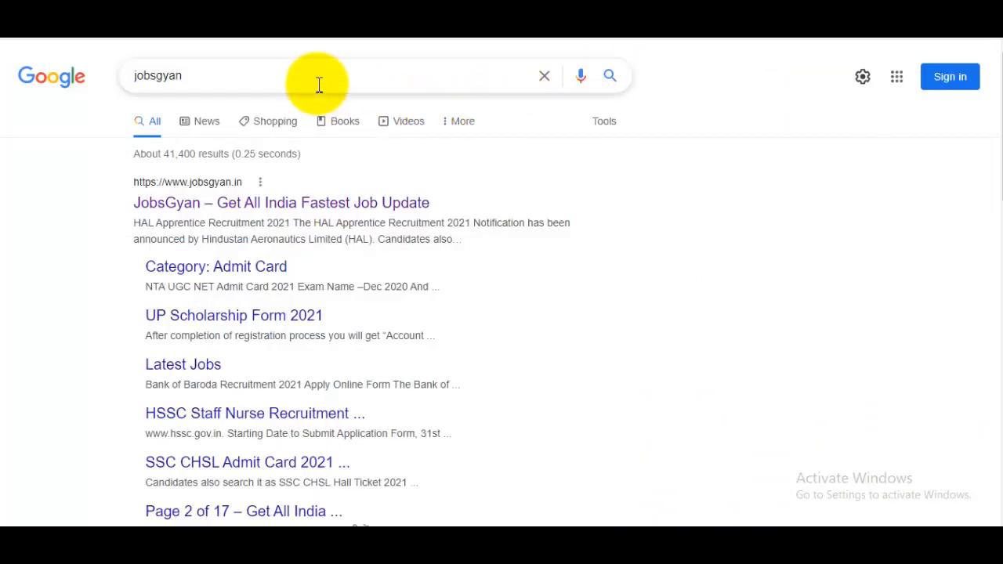
Search Google for 'jobsgyan' and dismiss the suggestion list
{"action": "left_click", "coordinate": [321, 86]}
{"action": "left_click", "coordinate": [807, 234]}
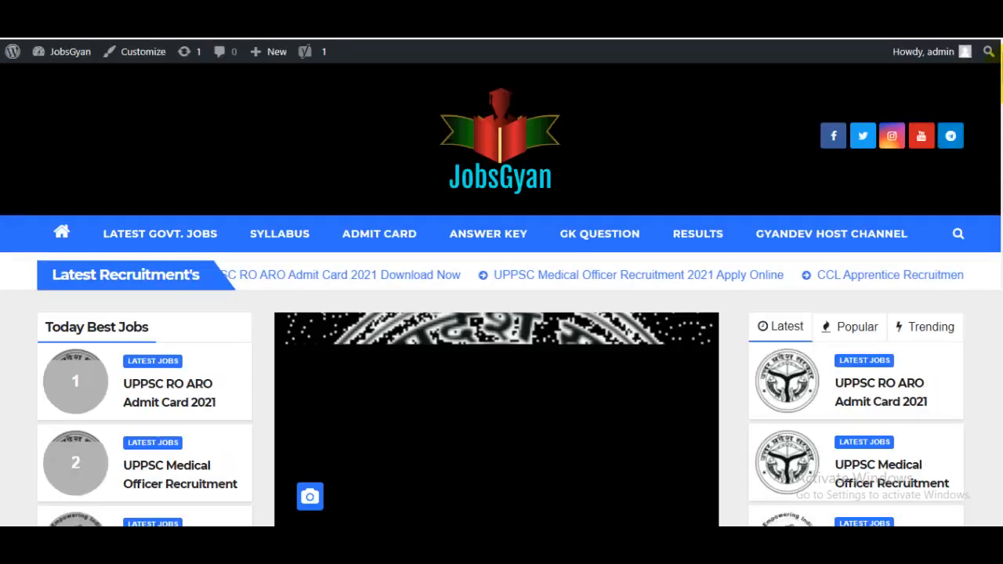
Scroll the JobsGyan post list and open 'Rajasthan Home Guard Department Constable Recruitment 2021'
{"action": "scroll", "coordinate": [995, 110], "scroll_direction": "down", "scroll_amount": 10}
{"action": "scroll", "coordinate": [958, 167], "scroll_direction": "down", "scroll_amount": 1}
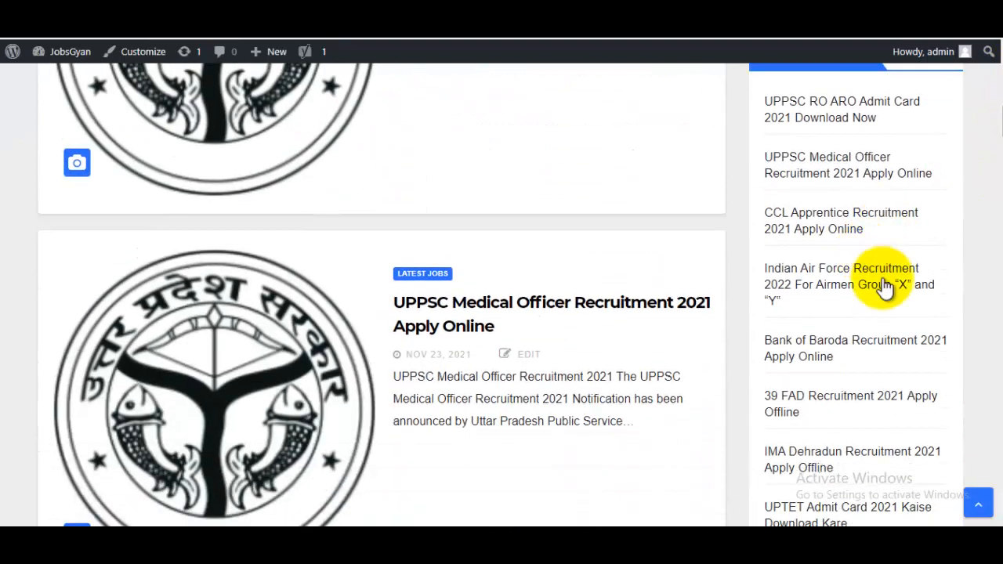
{"action": "scroll", "coordinate": [870, 235], "scroll_direction": "up", "scroll_amount": 1}
{"action": "scroll", "coordinate": [587, 280], "scroll_direction": "up", "scroll_amount": 2}
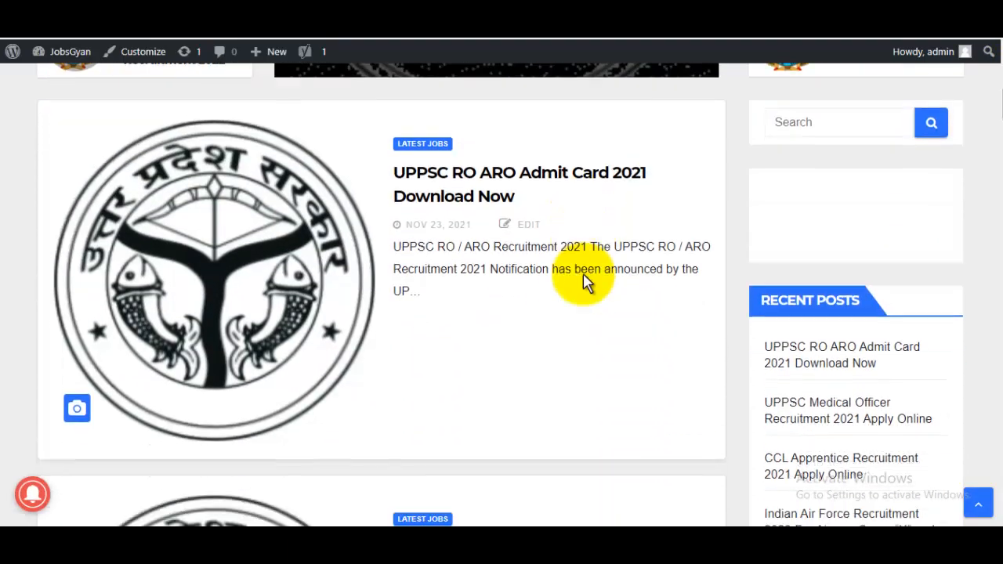
{"action": "scroll", "coordinate": [588, 287], "scroll_direction": "down", "scroll_amount": 11}
{"action": "scroll", "coordinate": [589, 290], "scroll_direction": "down", "scroll_amount": 14}
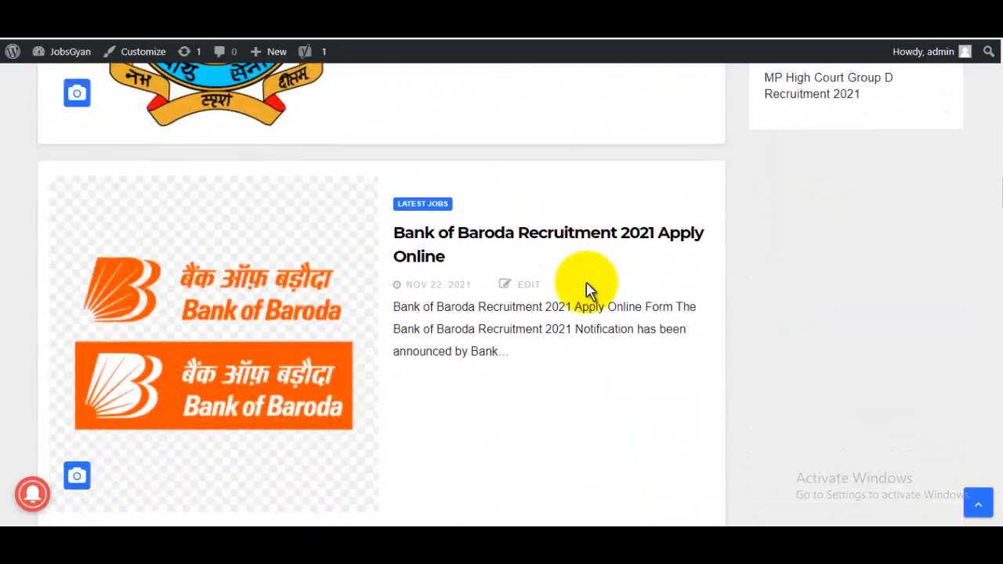
{"action": "scroll", "coordinate": [588, 290], "scroll_direction": "down", "scroll_amount": 11}
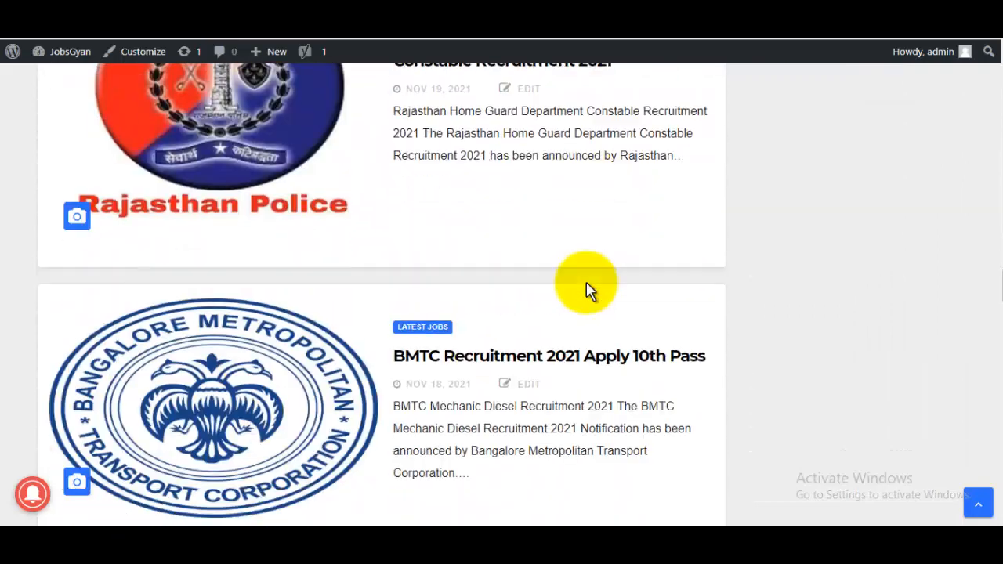
{"action": "scroll", "coordinate": [584, 313], "scroll_direction": "up", "scroll_amount": 4}
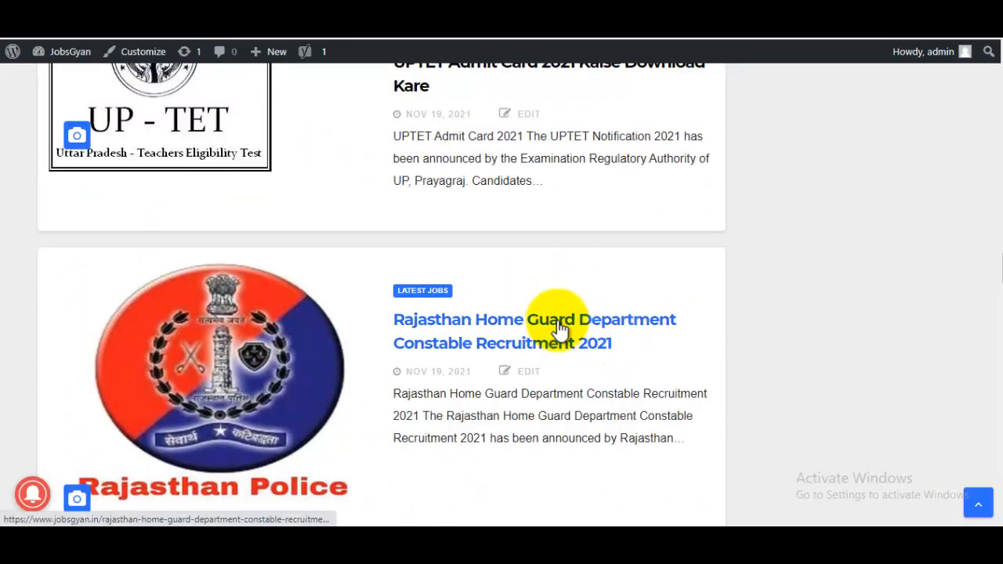
{"action": "left_click", "coordinate": [558, 329]}
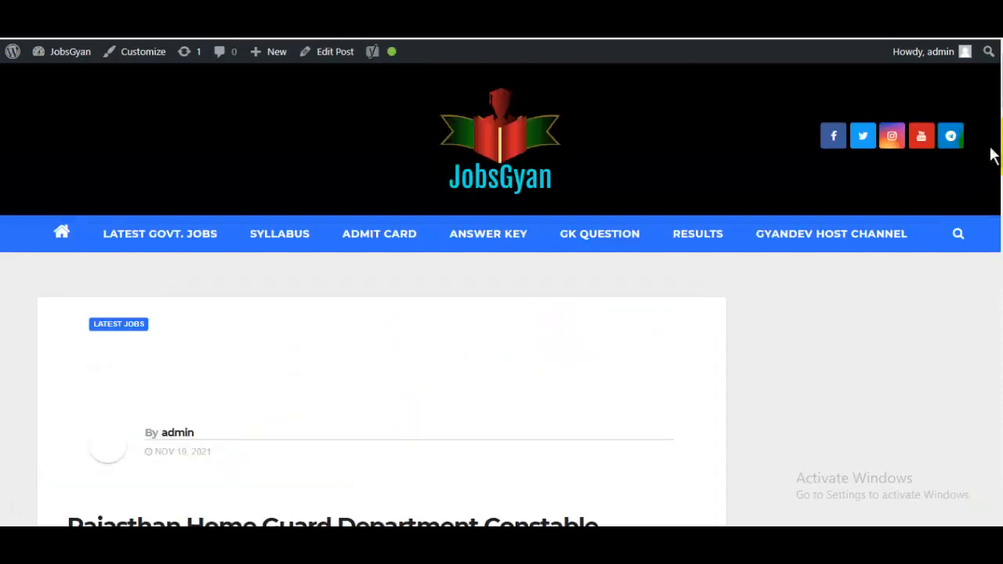
Review the post's vacancy count of 135 and the 24/11/2021 application start date
{"action": "scroll", "coordinate": [994, 118], "scroll_direction": "down", "scroll_amount": 4}
{"action": "scroll", "coordinate": [599, 356], "scroll_direction": "down", "scroll_amount": 4}
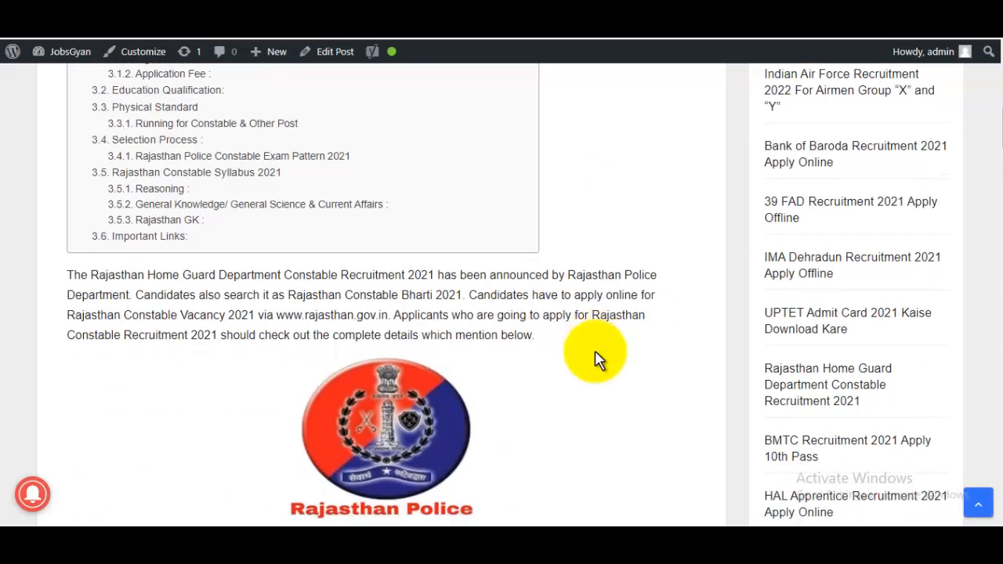
{"action": "scroll", "coordinate": [596, 359], "scroll_direction": "down", "scroll_amount": 6}
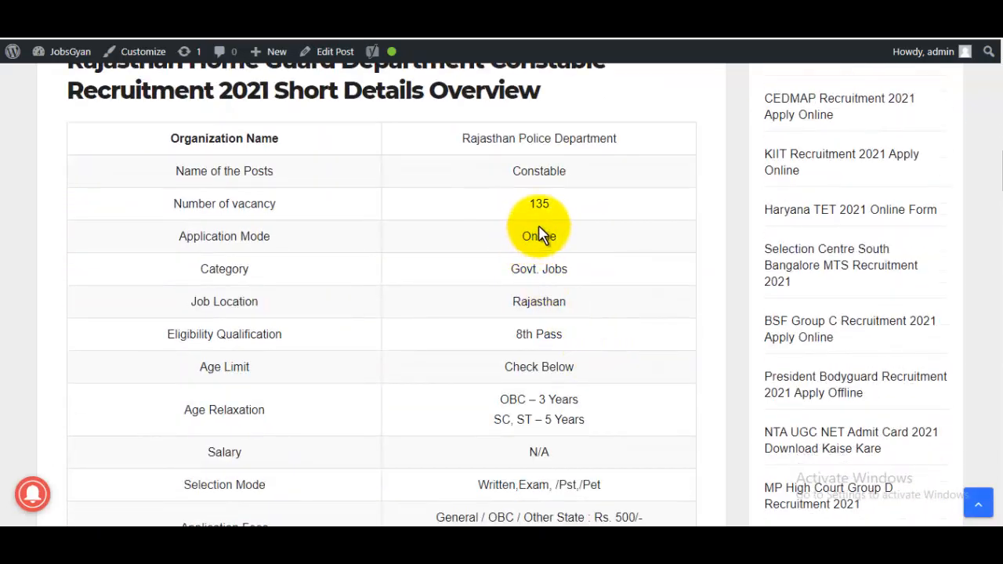
{"action": "double_click", "coordinate": [539, 204]}
{"action": "scroll", "coordinate": [597, 349], "scroll_direction": "down", "scroll_amount": 5}
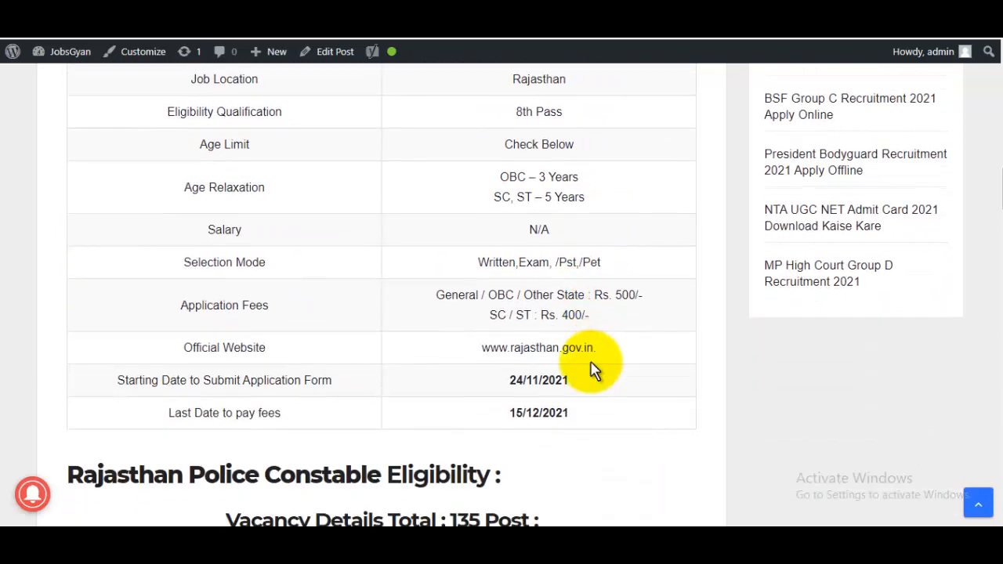
{"action": "left_click_drag", "start_coordinate": [510, 381], "coordinate": [569, 382]}
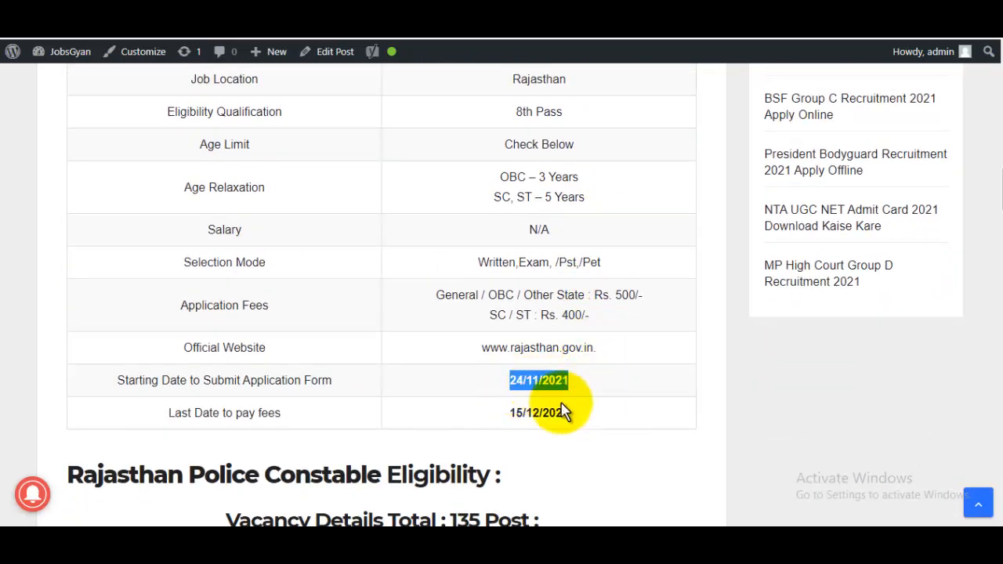
{"action": "left_click_drag", "start_coordinate": [516, 413], "coordinate": [595, 416]}
Read through the age limits, fees and the 8th class qualification requirement
{"action": "scroll", "coordinate": [604, 383], "scroll_direction": "down", "scroll_amount": 3}
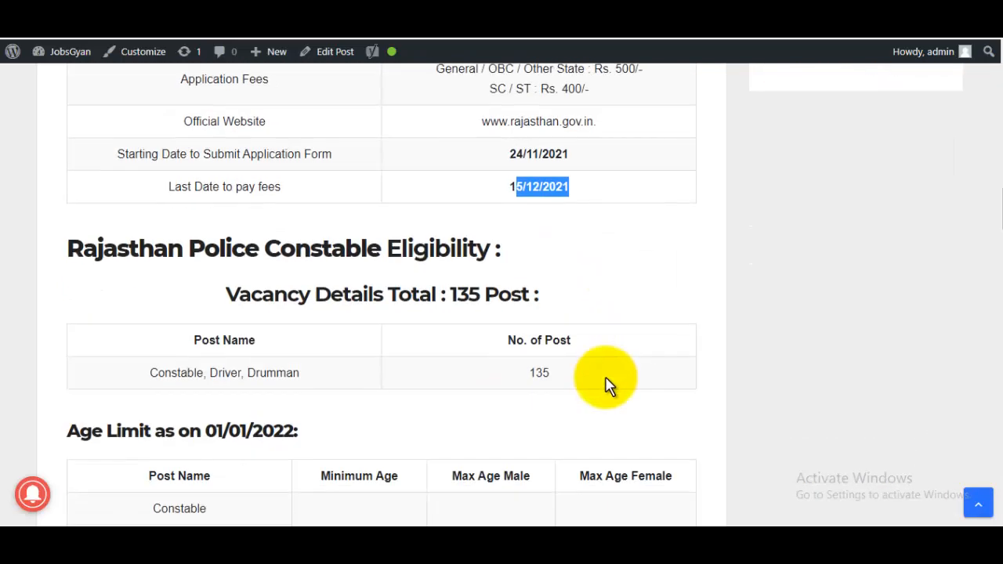
{"action": "scroll", "coordinate": [610, 384], "scroll_direction": "down", "scroll_amount": 2}
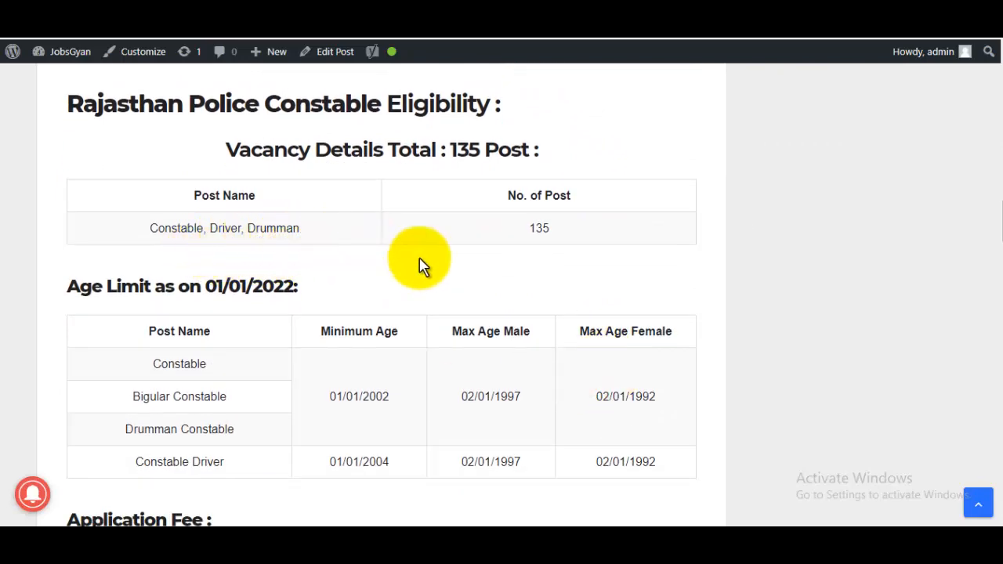
{"action": "scroll", "coordinate": [605, 309], "scroll_direction": "down", "scroll_amount": 2}
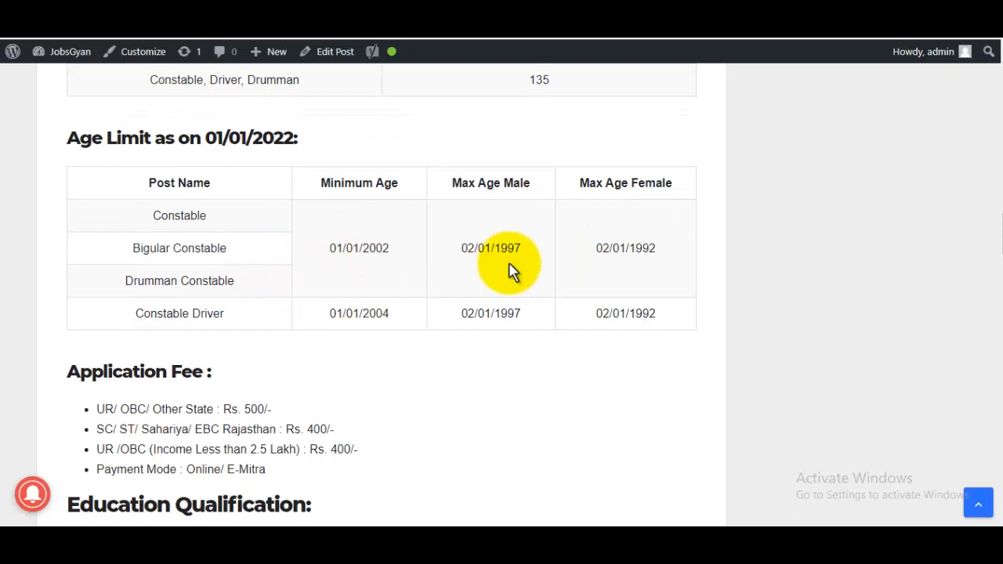
{"action": "scroll", "coordinate": [227, 271], "scroll_direction": "down", "scroll_amount": 2}
{"action": "left_click_drag", "start_coordinate": [140, 280], "coordinate": [263, 280]}
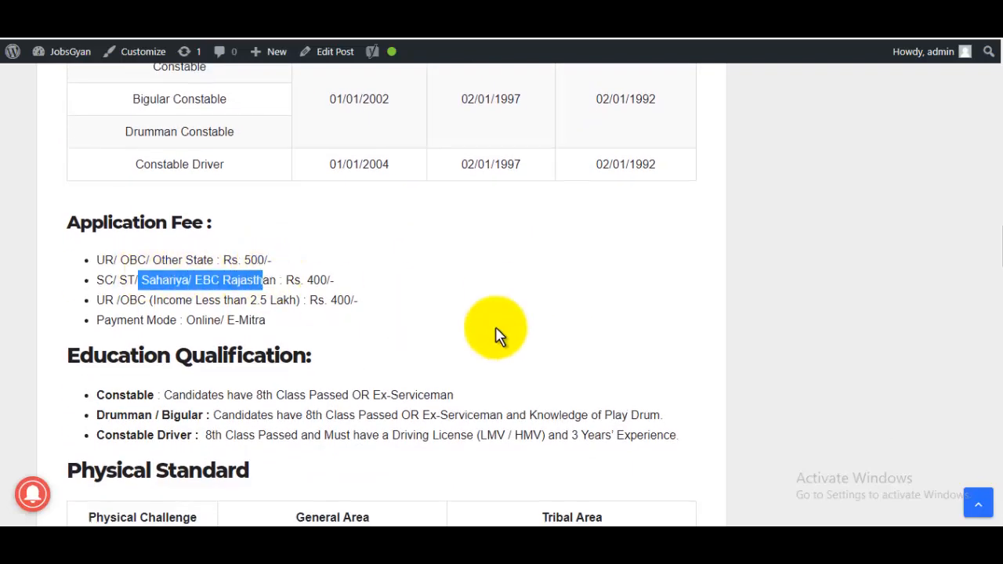
{"action": "scroll", "coordinate": [495, 336], "scroll_direction": "down", "scroll_amount": 1}
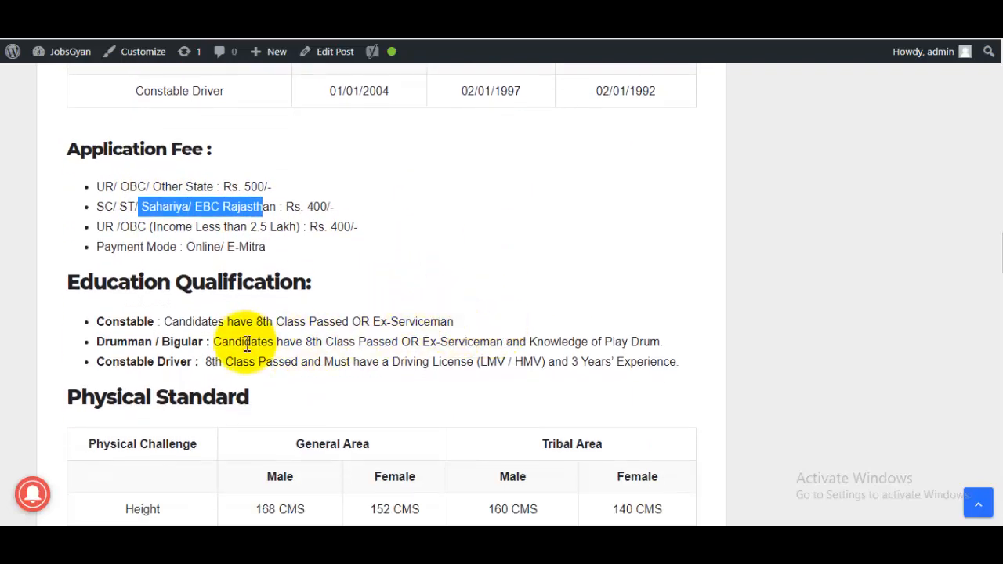
{"action": "left_click_drag", "start_coordinate": [227, 342], "coordinate": [329, 354]}
{"action": "left_click", "coordinate": [387, 341]}
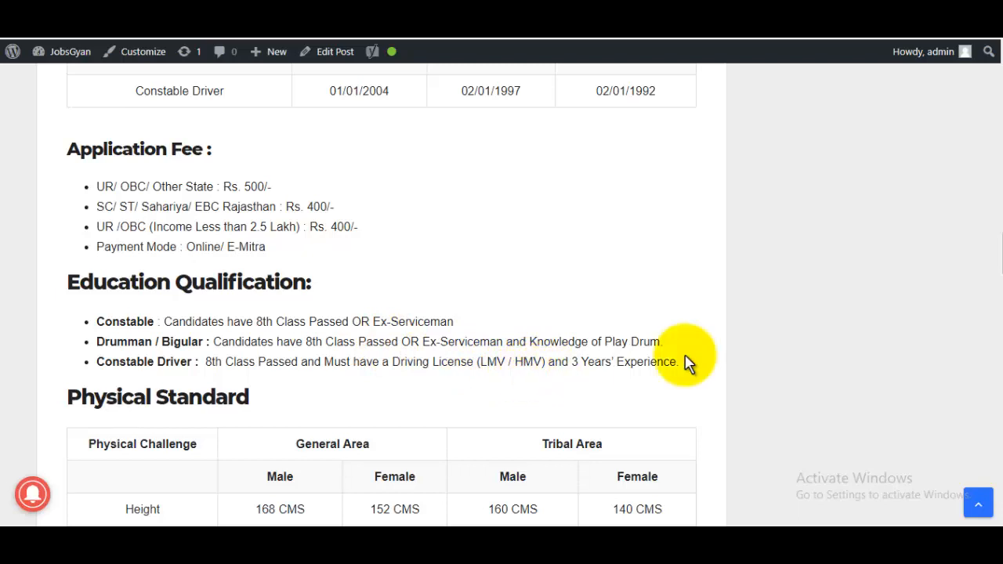
Scroll down to the Apply Online link for the Rajasthan SSO login page
{"action": "scroll", "coordinate": [690, 361], "scroll_direction": "down", "scroll_amount": 3}
{"action": "scroll", "coordinate": [345, 292], "scroll_direction": "down", "scroll_amount": 3}
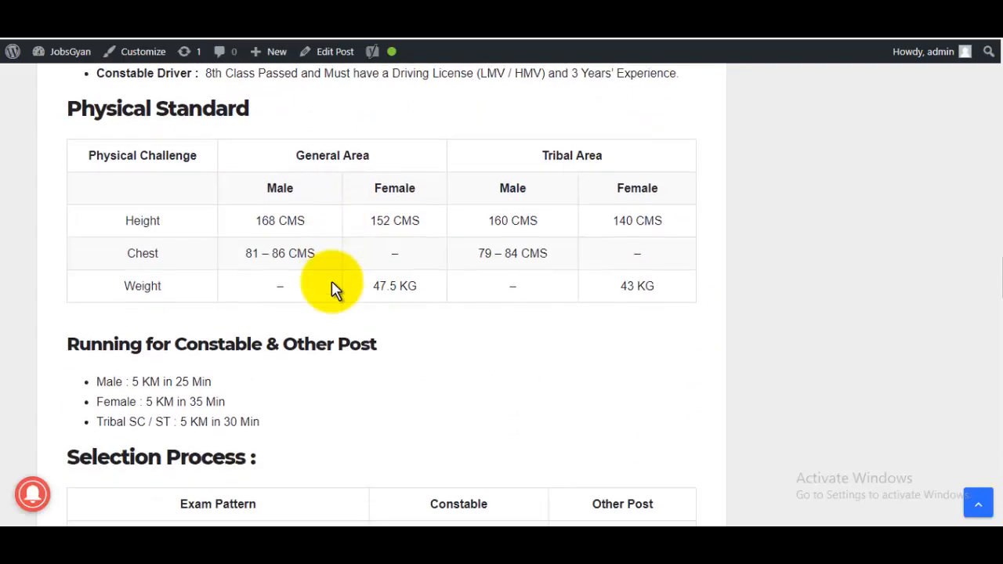
{"action": "scroll", "coordinate": [442, 369], "scroll_direction": "down", "scroll_amount": 9}
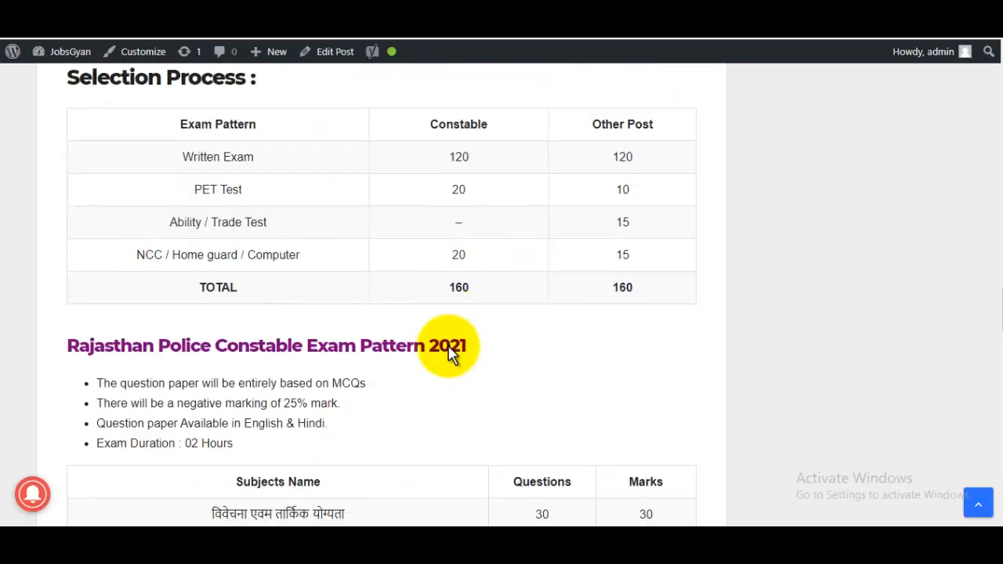
{"action": "scroll", "coordinate": [448, 347], "scroll_direction": "down", "scroll_amount": 7}
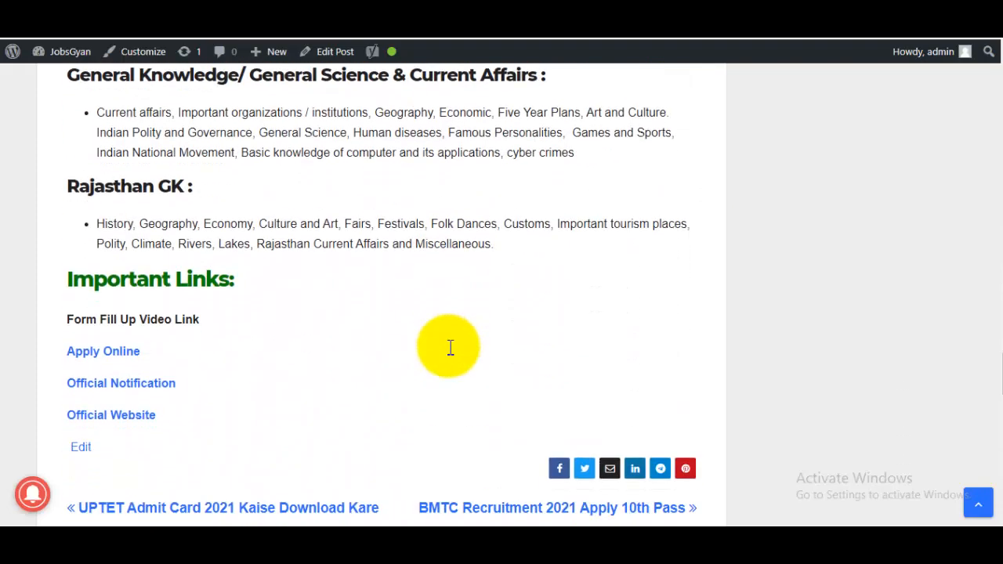
{"action": "scroll", "coordinate": [448, 347], "scroll_direction": "up", "scroll_amount": 2}
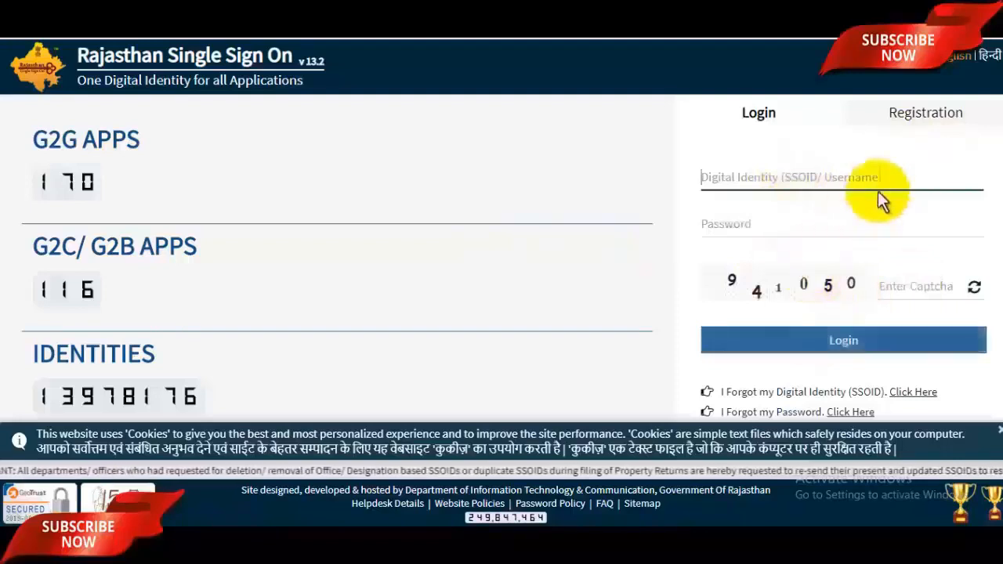
Choose Citizen registration on Rajasthan SSO and register with a Google account
{"action": "left_click", "coordinate": [913, 131]}
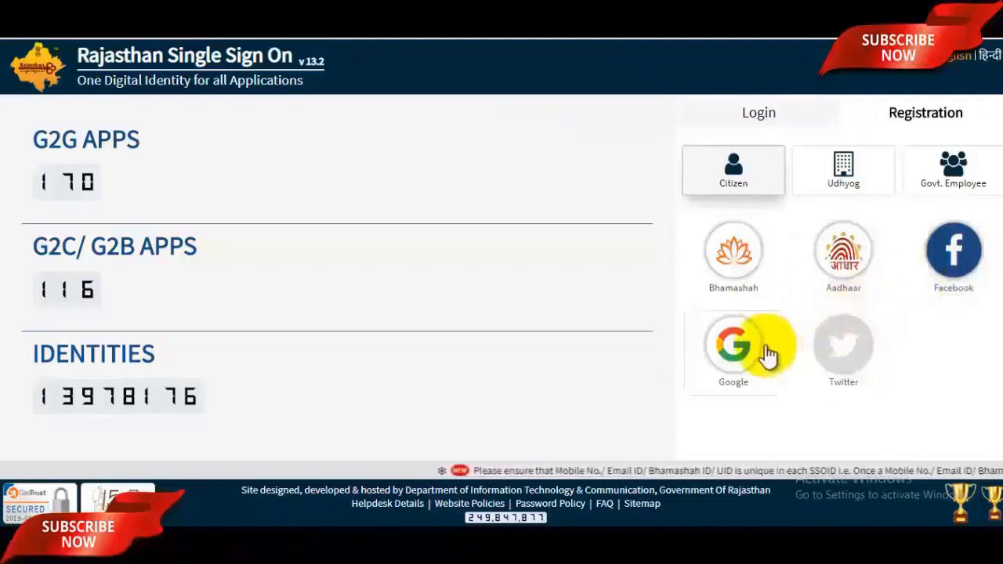
{"action": "left_click", "coordinate": [740, 354]}
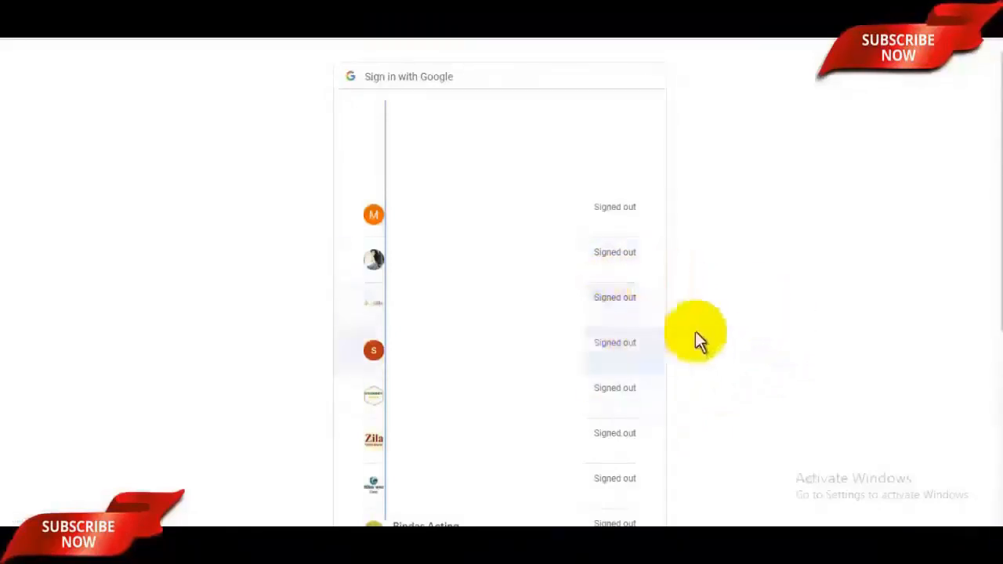
Pick the Google account from the chooser and sign in with its password
{"action": "left_click", "coordinate": [654, 345]}
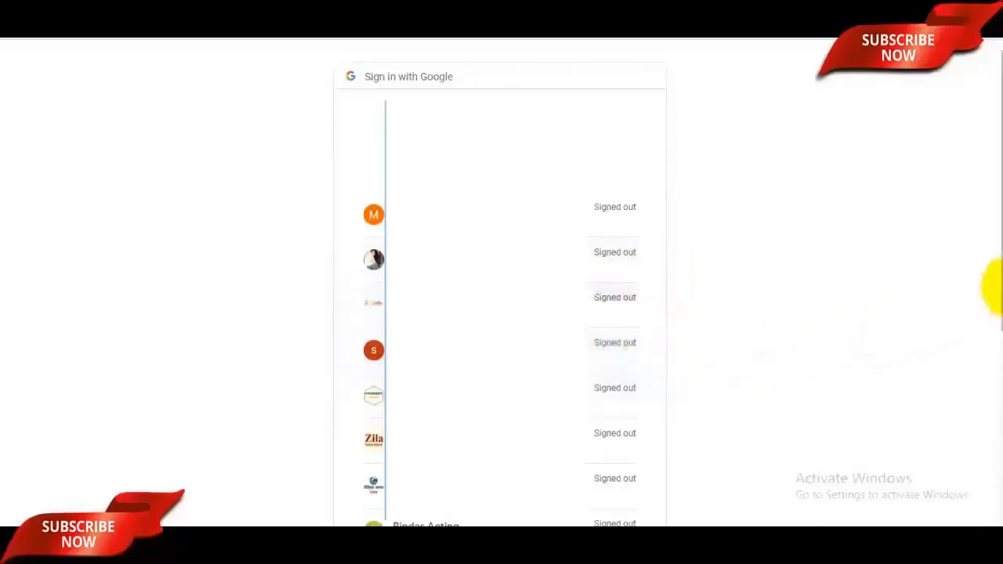
{"action": "left_click_drag", "start_coordinate": [1002, 282], "coordinate": [1002, 293]}
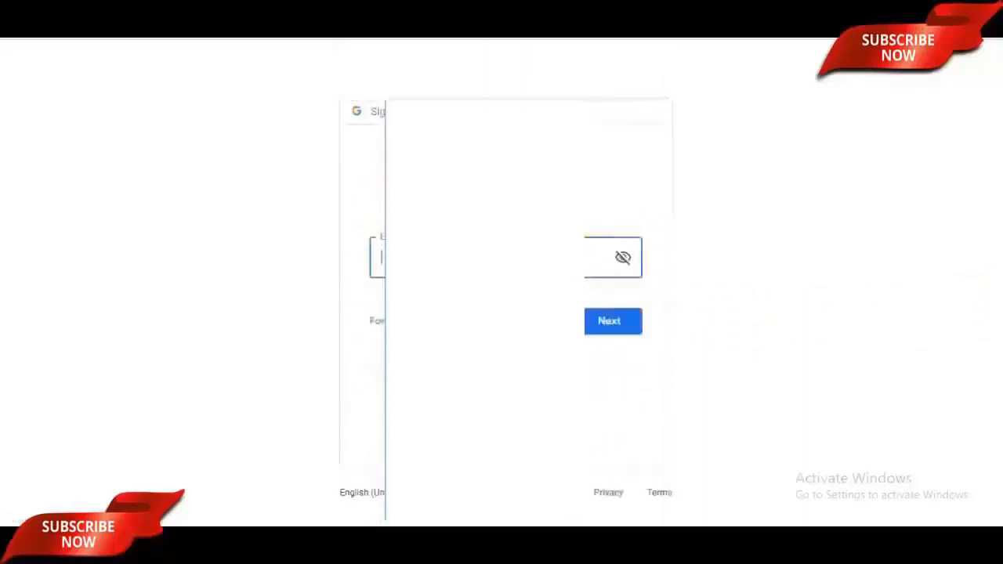
{"action": "left_click", "coordinate": [467, 258]}
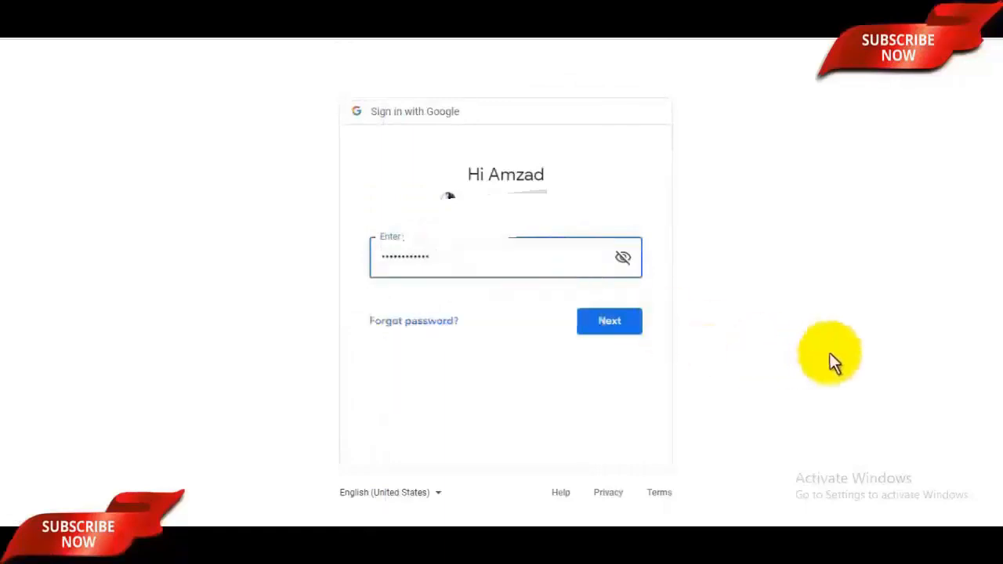
{"action": "left_click", "coordinate": [634, 323]}
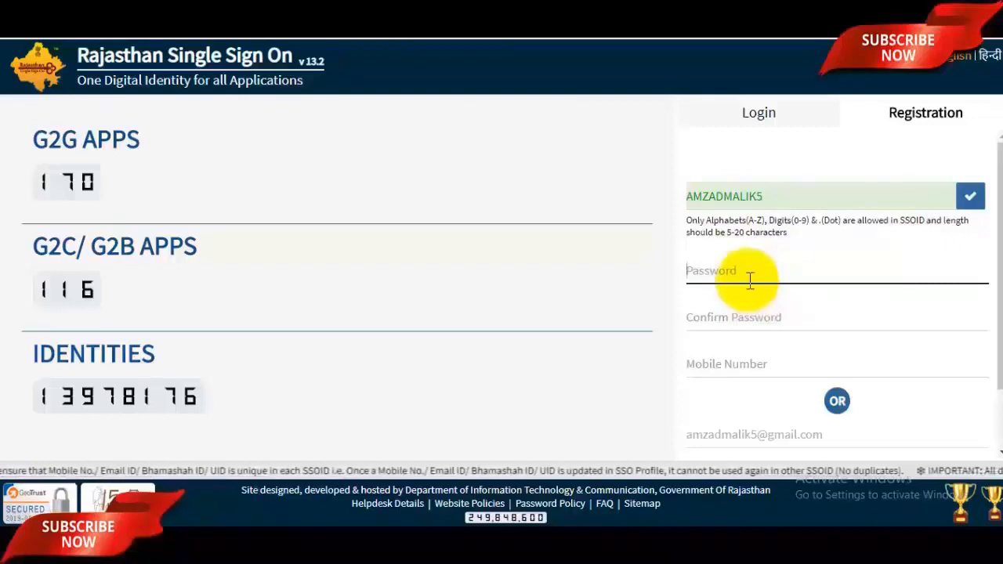
Enter and confirm the password and the mobile number, register, and copy the new SSOID
{"action": "type", "text": "A"}
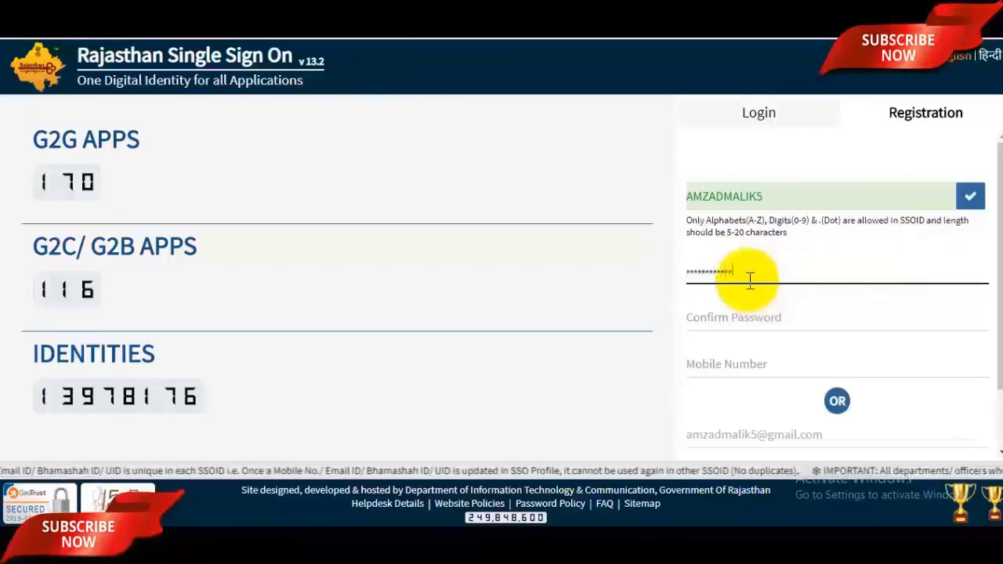
{"action": "left_click", "coordinate": [757, 321]}
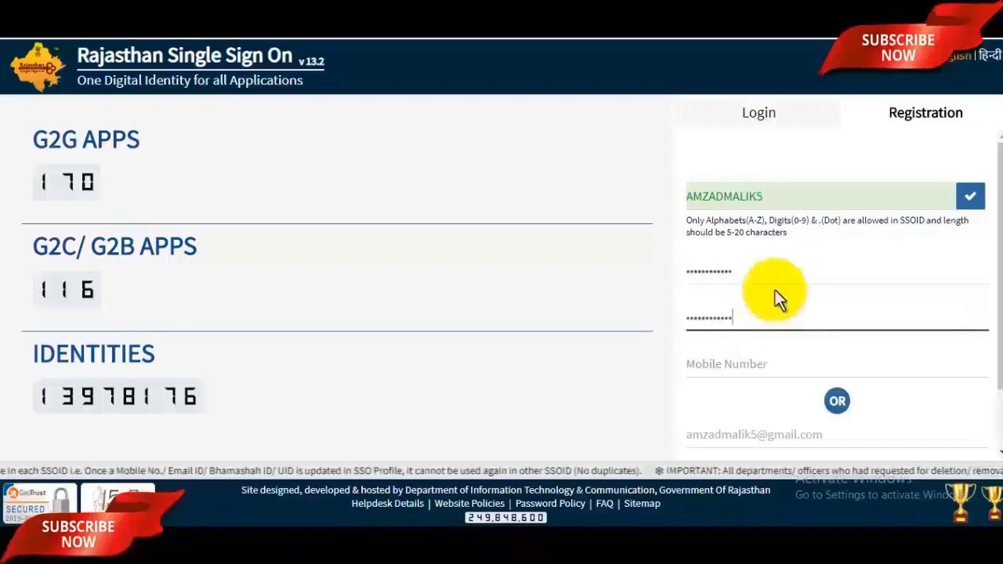
{"action": "left_click", "coordinate": [747, 360]}
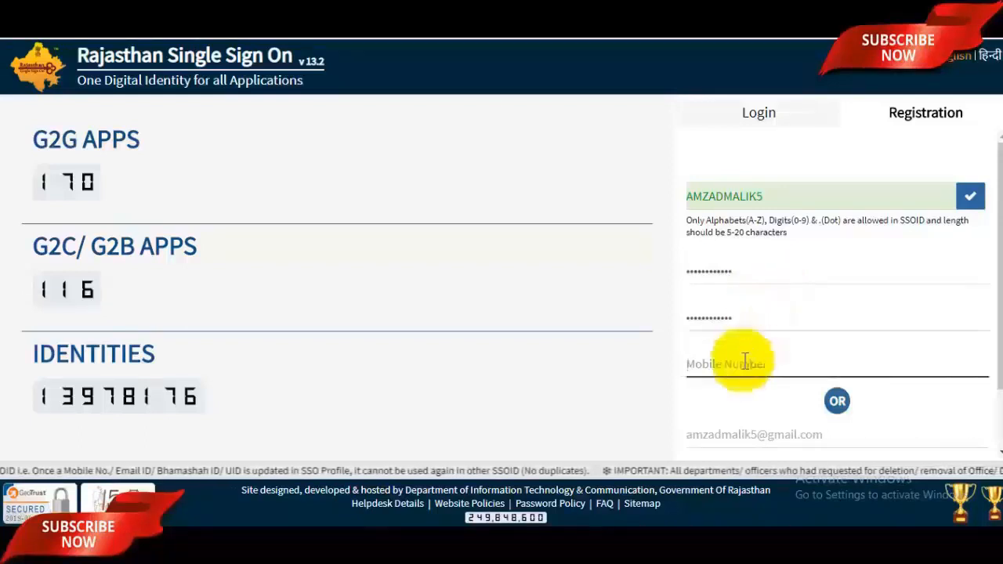
{"action": "scroll", "coordinate": [1001, 315], "scroll_direction": "down", "scroll_amount": 1}
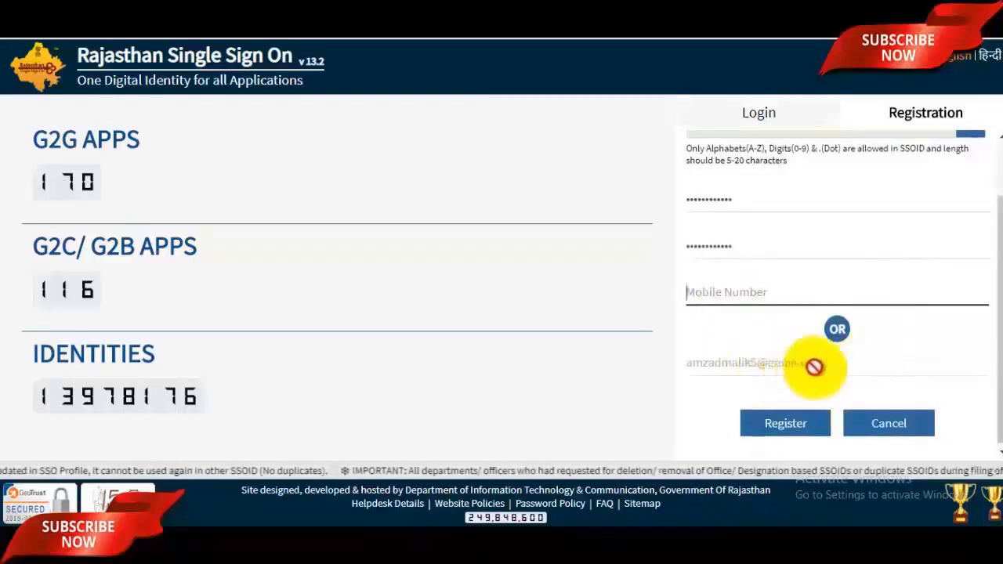
{"action": "left_click", "coordinate": [788, 423]}
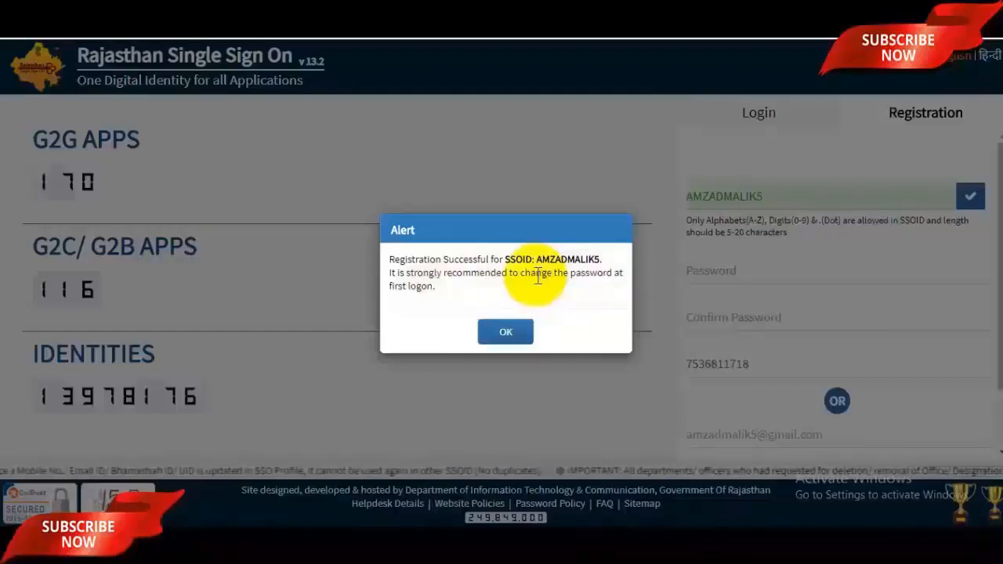
{"action": "left_click_drag", "start_coordinate": [536, 259], "coordinate": [600, 259]}
{"action": "key", "text": "ctrl+c"}
{"action": "left_click", "coordinate": [504, 332]}
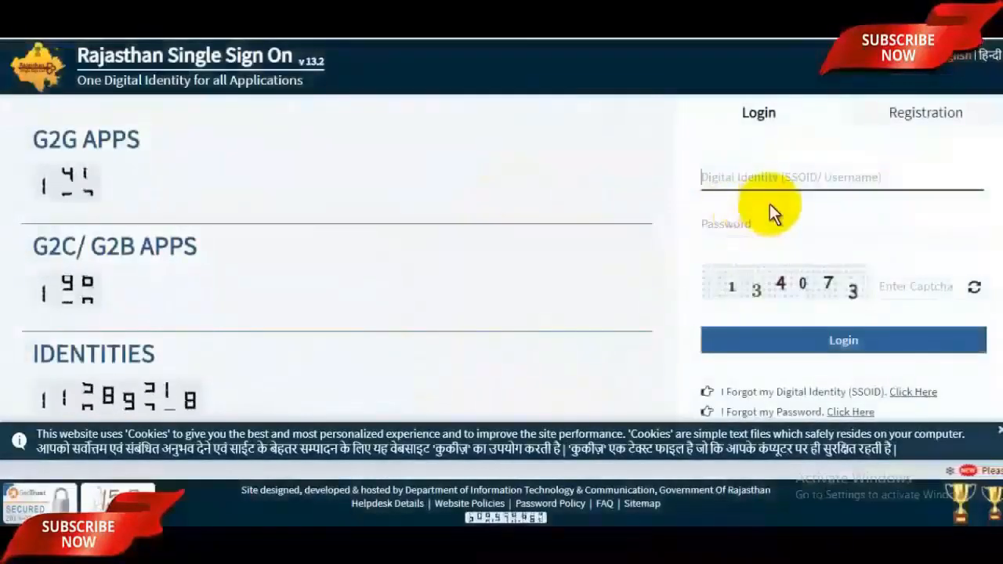
Log in with the pasted SSOID, the account password and the captcha digits
{"action": "key", "text": "ctrl+v"}
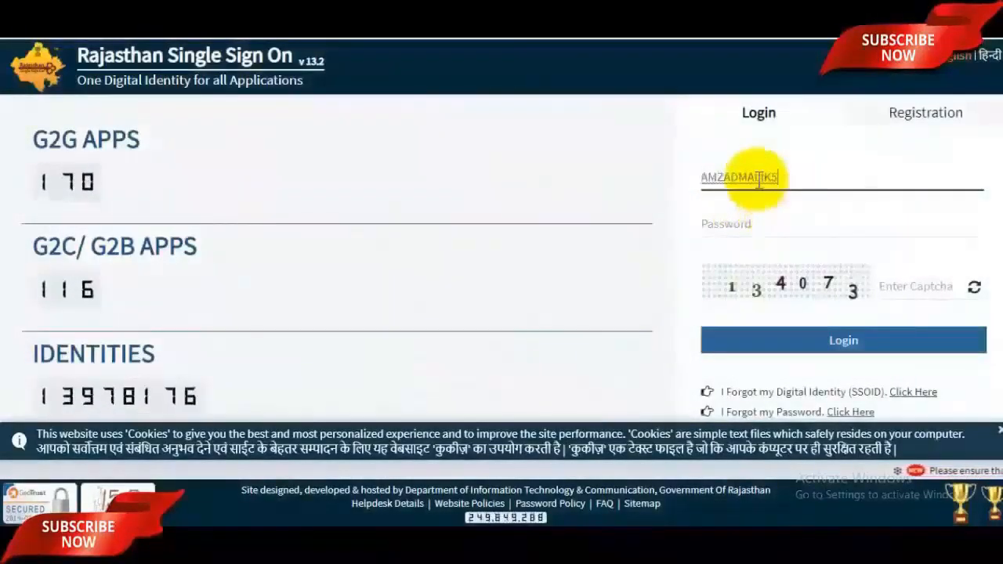
{"action": "left_click", "coordinate": [752, 223]}
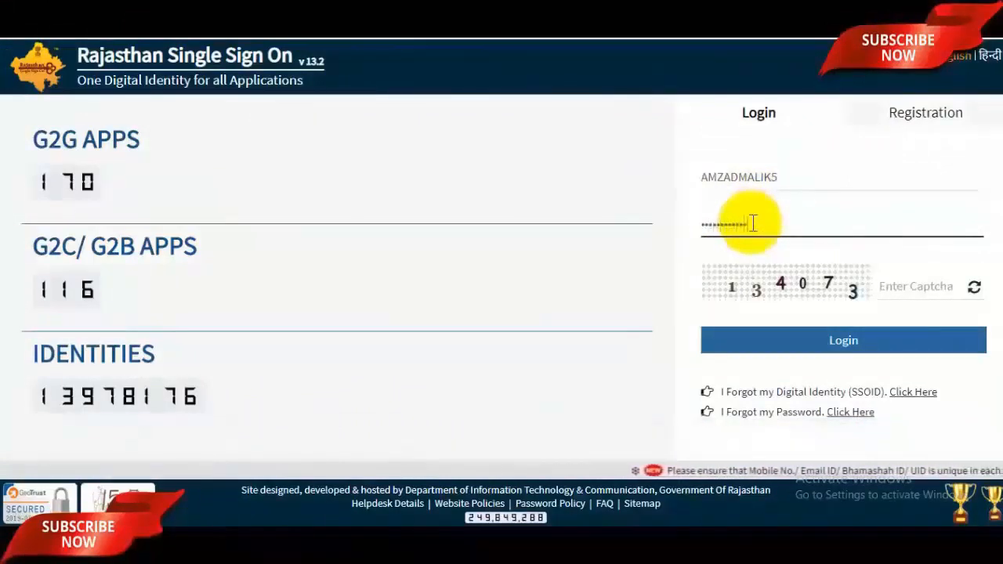
{"action": "left_click", "coordinate": [902, 282]}
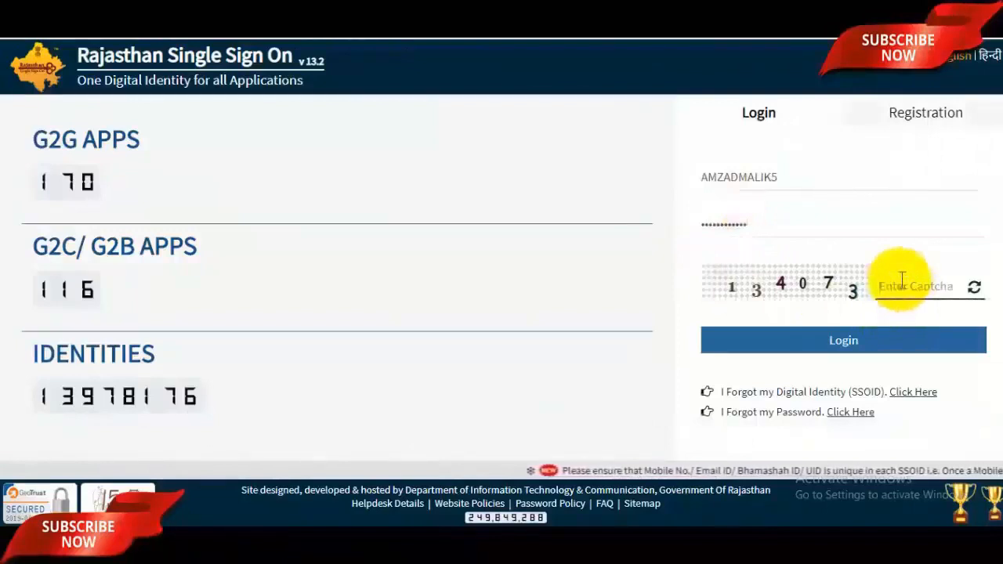
{"action": "type", "text": "134073"}
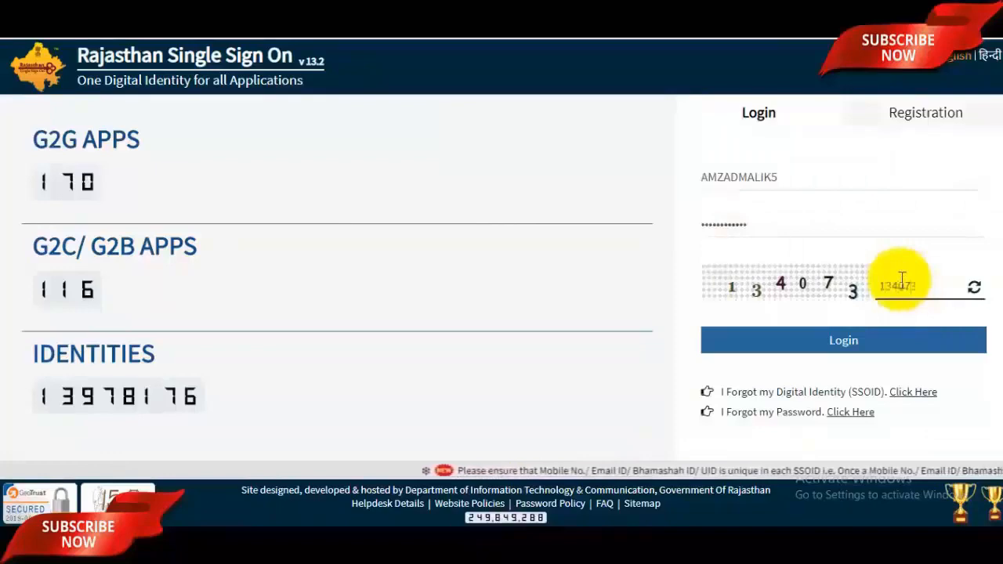
{"action": "left_click", "coordinate": [864, 345]}
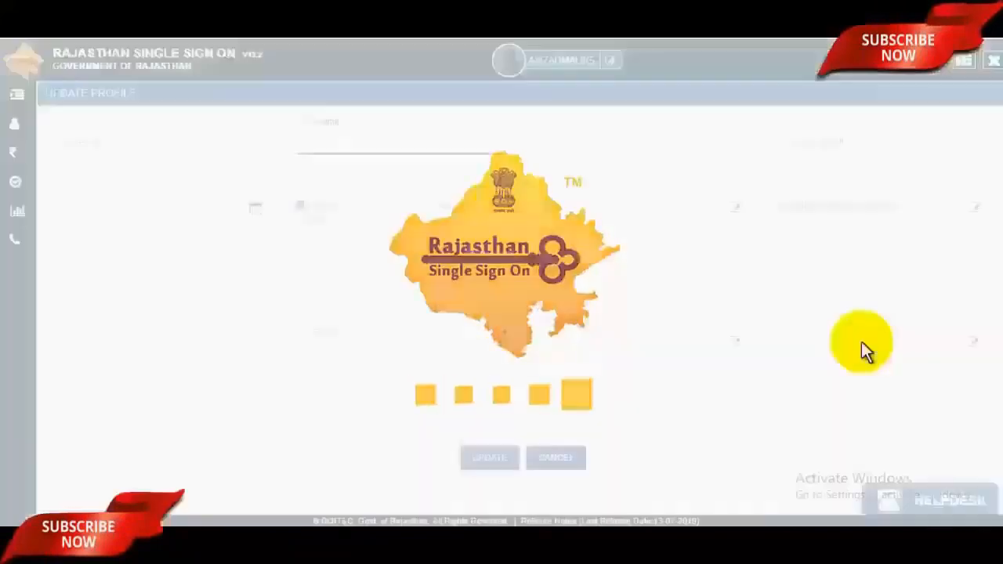
Decline Chrome's password save and enter the first and last name on Update Profile
{"action": "left_click", "coordinate": [815, 152]}
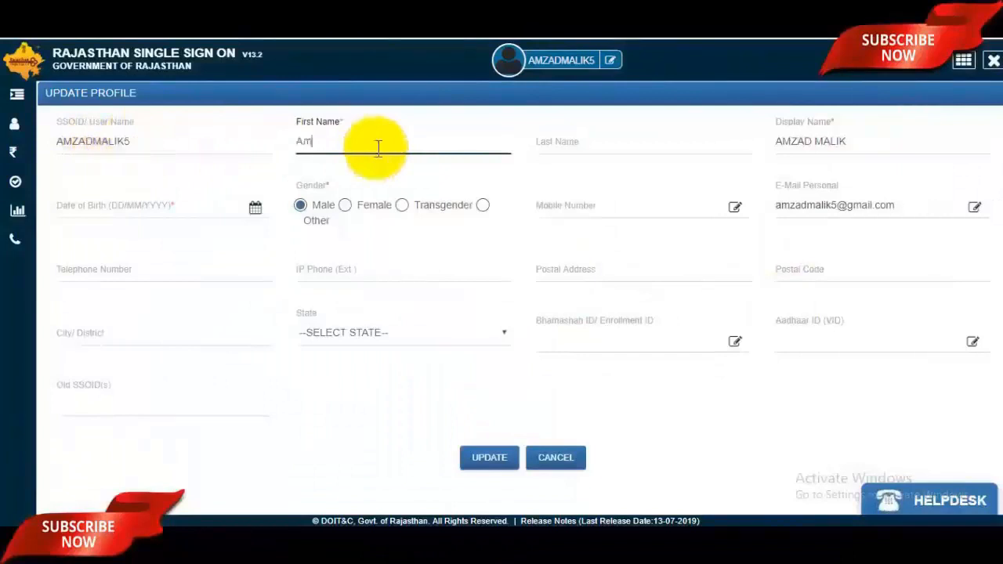
{"action": "left_click", "coordinate": [601, 150]}
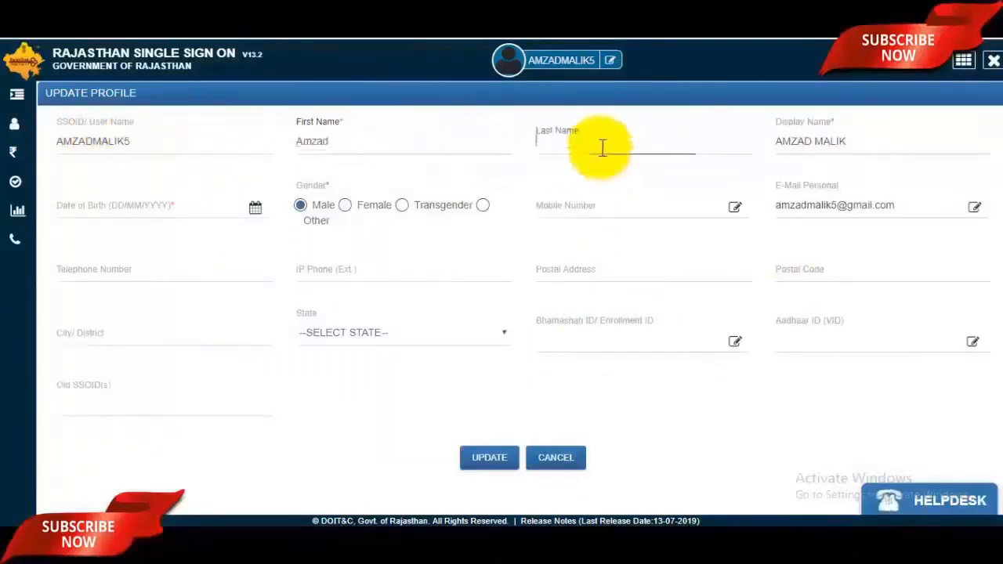
{"action": "type", "text": "Malik"}
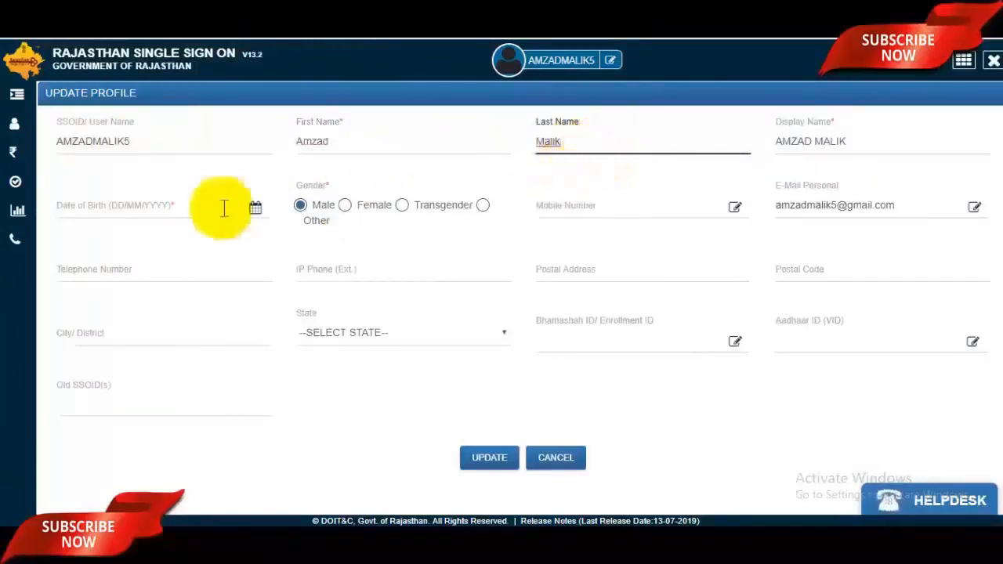
{"action": "left_click", "coordinate": [90, 206]}
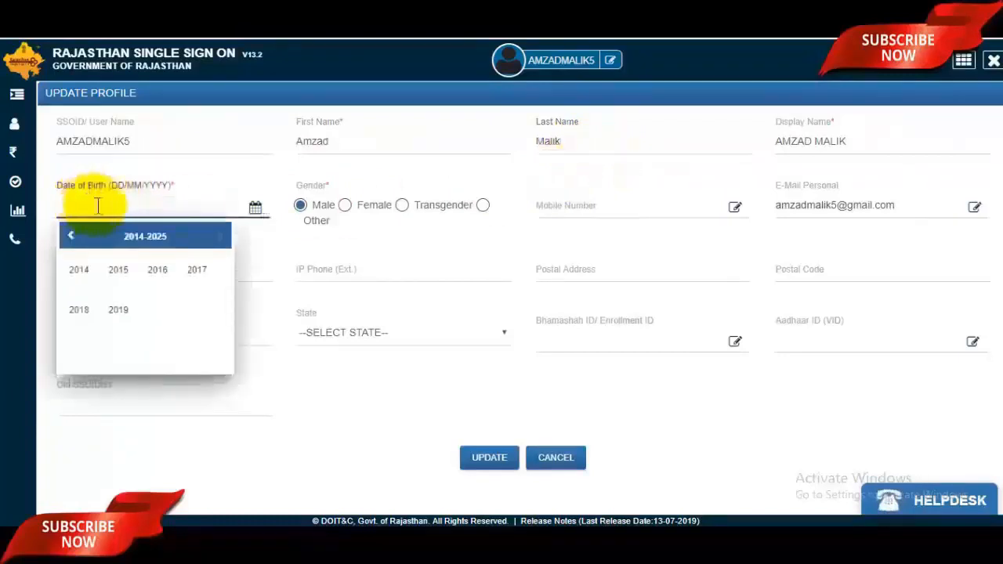
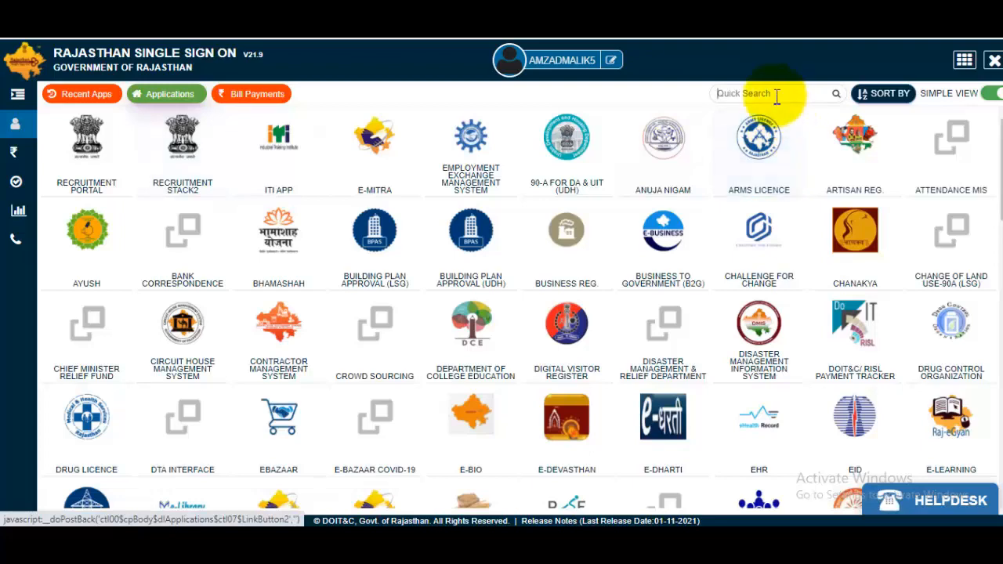
Search the SSO dashboard apps for 'rec' to show Recruitment Portal and Recruitment Stack2
{"action": "left_click", "coordinate": [775, 94]}
{"action": "type", "text": "rec"}
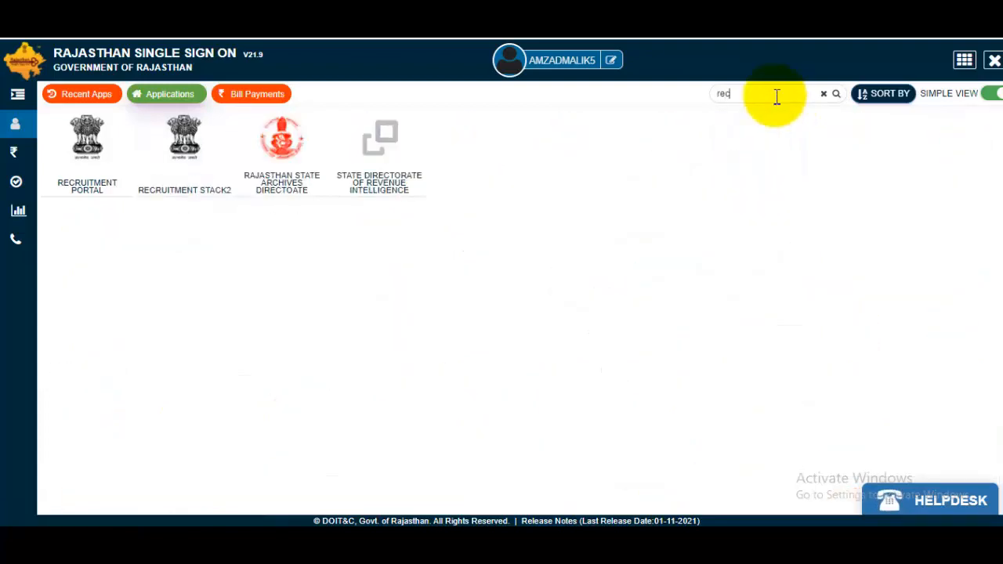
Open Recruitment Stack2 and apply for the ongoing constable recruitment to see the post list
{"action": "left_click", "coordinate": [192, 168]}
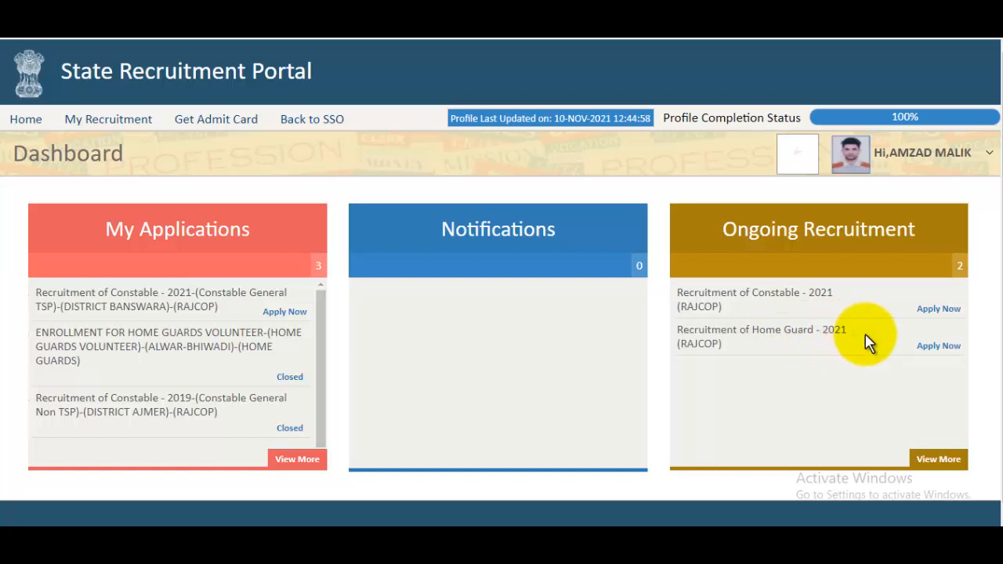
{"action": "left_click", "coordinate": [938, 348]}
{"action": "scroll", "coordinate": [636, 307], "scroll_direction": "down", "scroll_amount": 3}
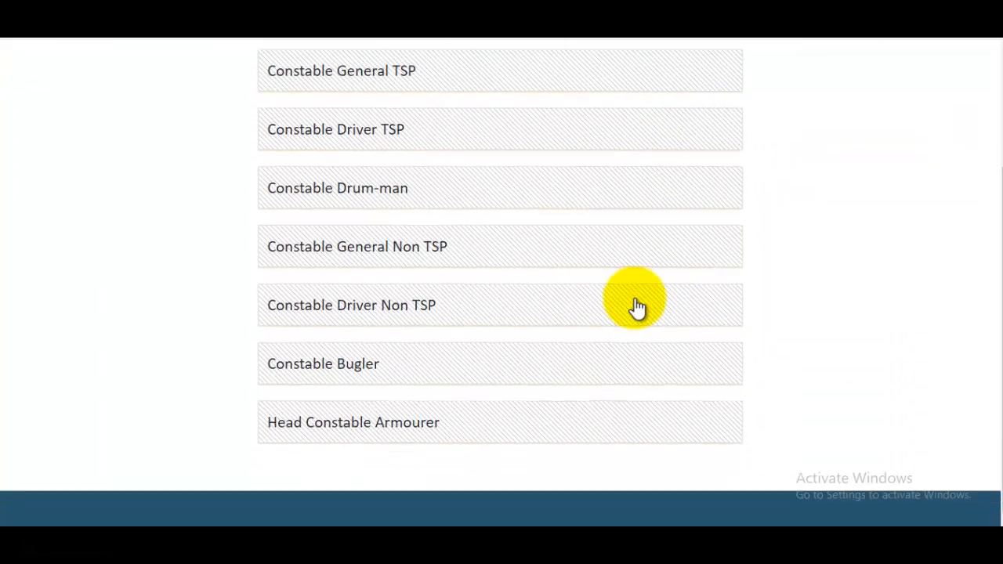
{"action": "scroll", "coordinate": [601, 305], "scroll_direction": "up", "scroll_amount": 2}
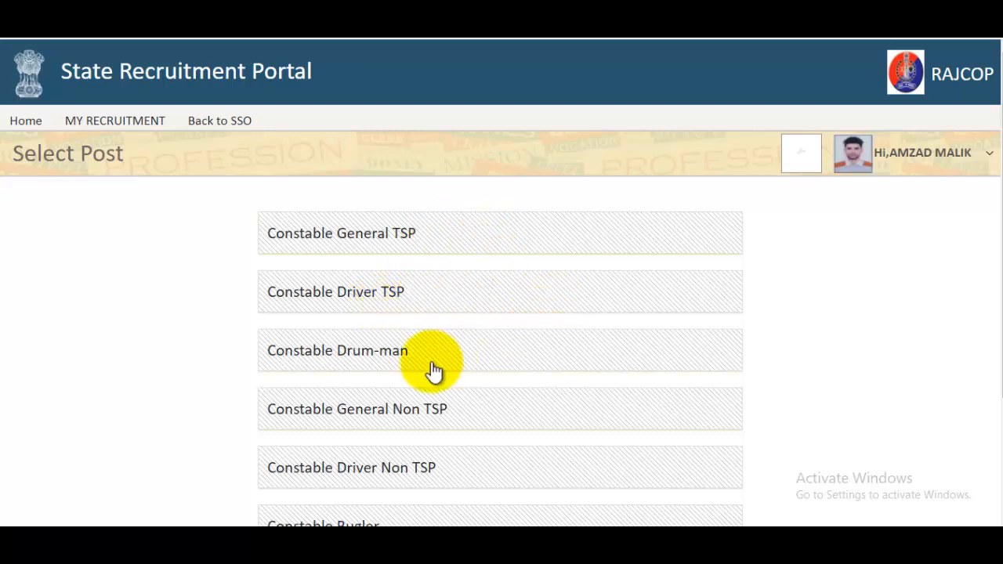
{"action": "scroll", "coordinate": [502, 371], "scroll_direction": "down", "scroll_amount": 1}
{"action": "scroll", "coordinate": [501, 371], "scroll_direction": "down", "scroll_amount": 2}
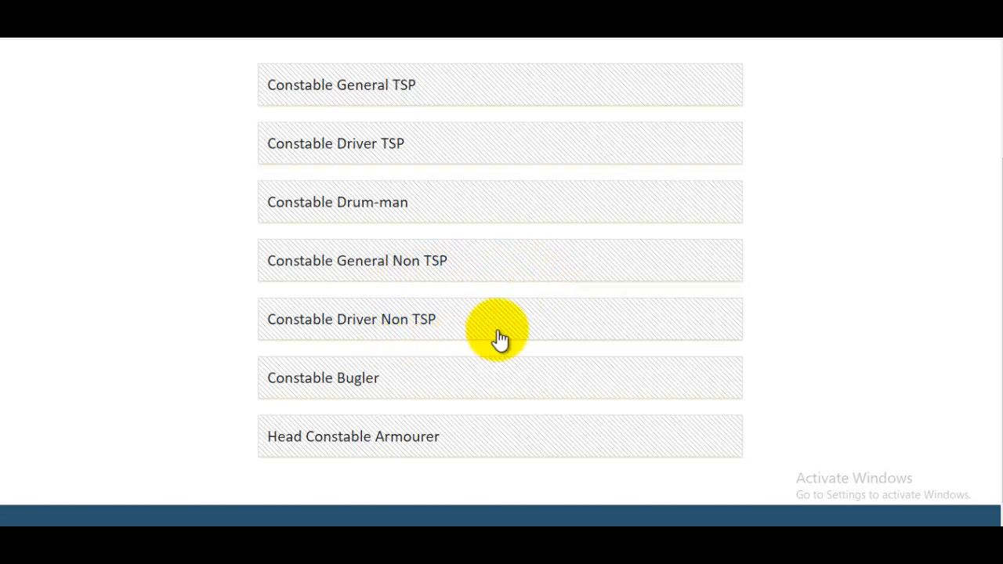
{"action": "scroll", "coordinate": [549, 339], "scroll_direction": "up", "scroll_amount": 1}
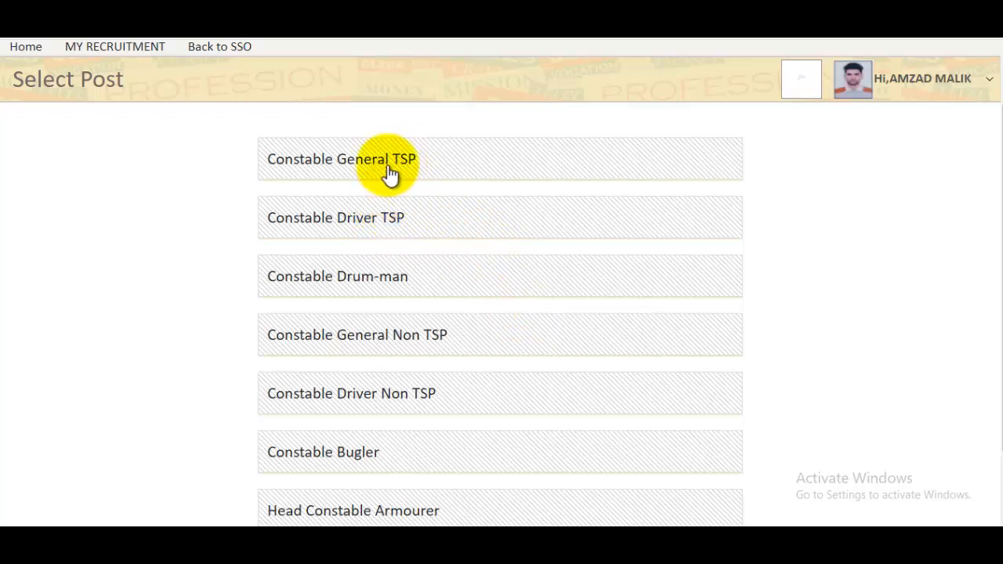
Open the Constable Driver TSP form at 110% zoom and enter the candidate's and father's names
{"action": "left_click", "coordinate": [578, 239]}
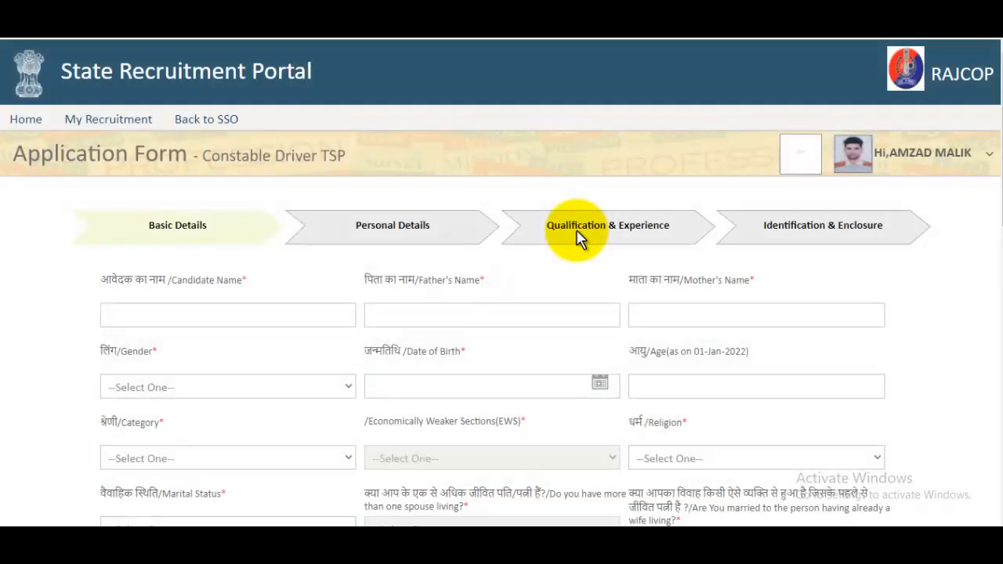
{"action": "left_click_drag", "start_coordinate": [1001, 123], "coordinate": [998, 162]}
{"action": "scroll", "coordinate": [396, 229], "scroll_direction": "up", "scroll_amount": 2}
{"action": "left_click", "coordinate": [263, 295]}
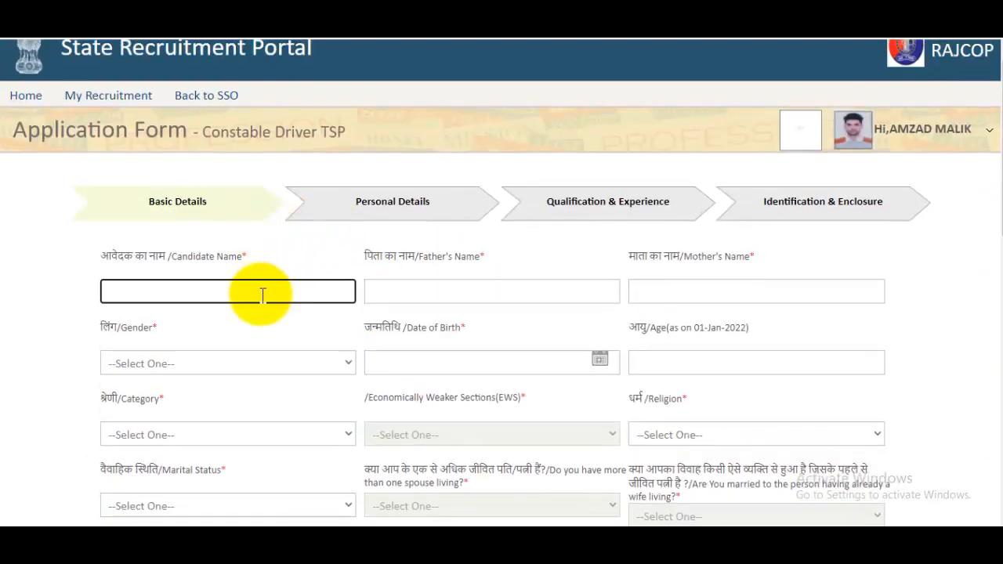
{"action": "key", "text": "ctrl+plus"}
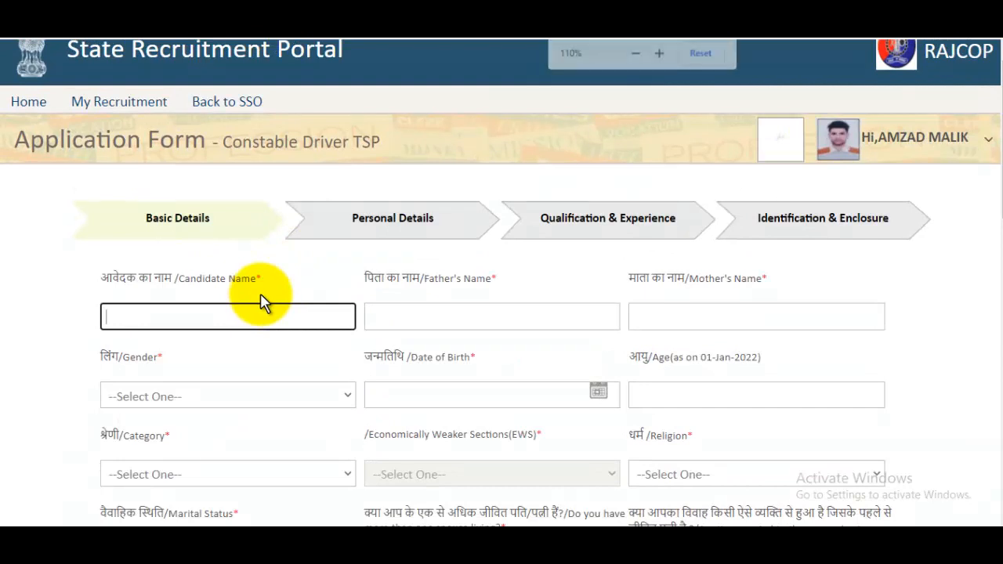
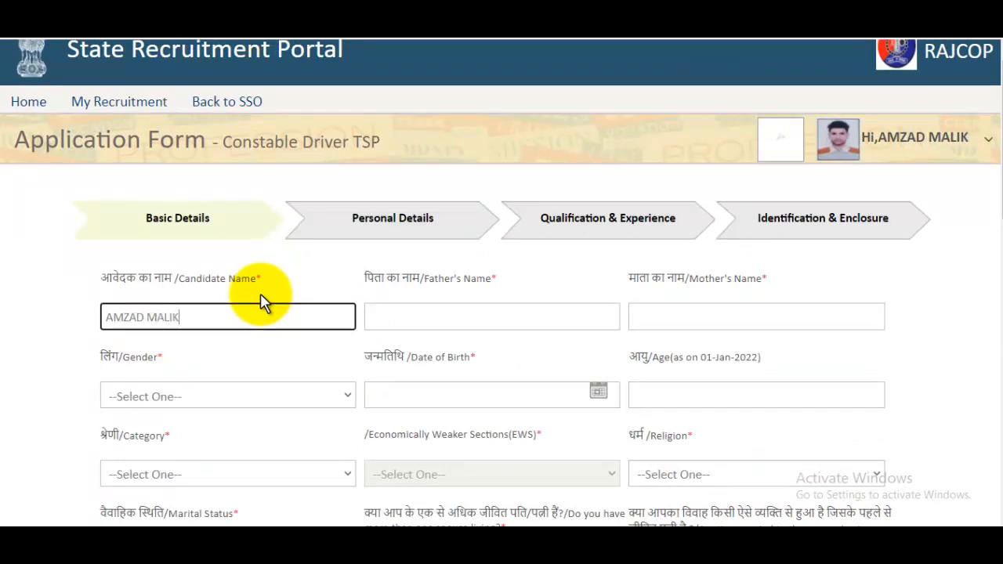
{"action": "left_click", "coordinate": [440, 312]}
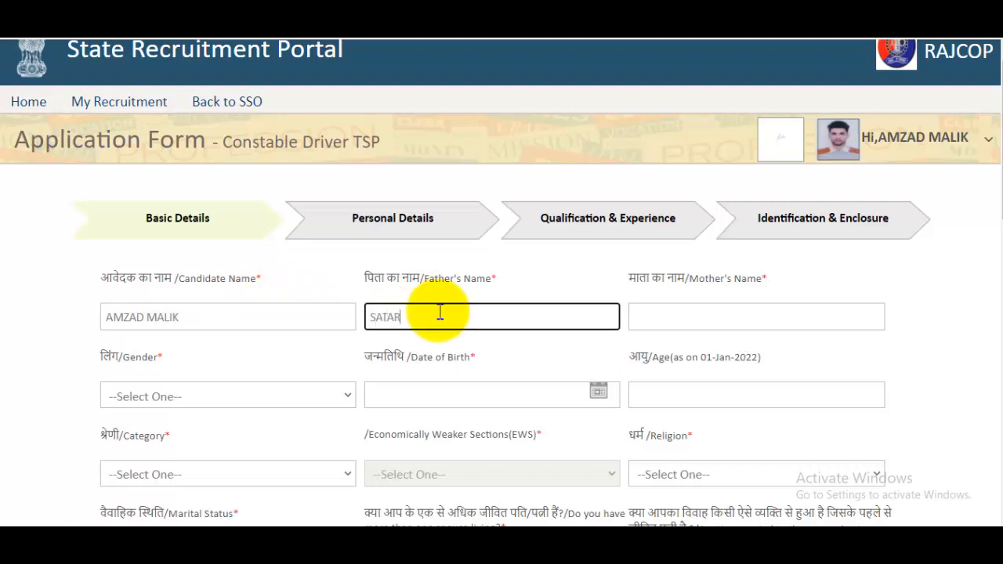
{"action": "key", "text": "Return"}
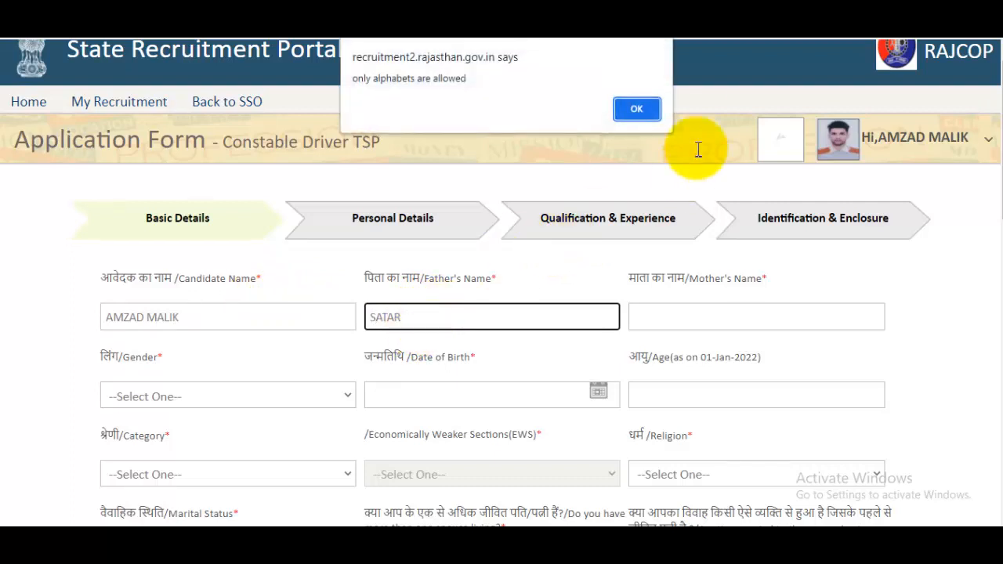
{"action": "left_click", "coordinate": [657, 117]}
{"action": "scroll", "coordinate": [713, 306], "scroll_direction": "down", "scroll_amount": 1}
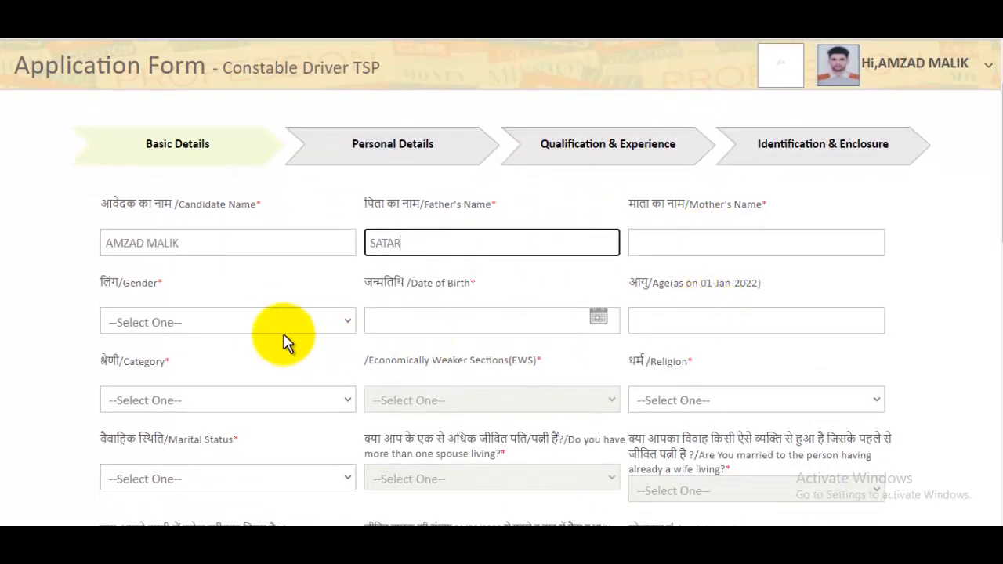
{"action": "left_click", "coordinate": [235, 323]}
{"action": "left_click", "coordinate": [164, 377]}
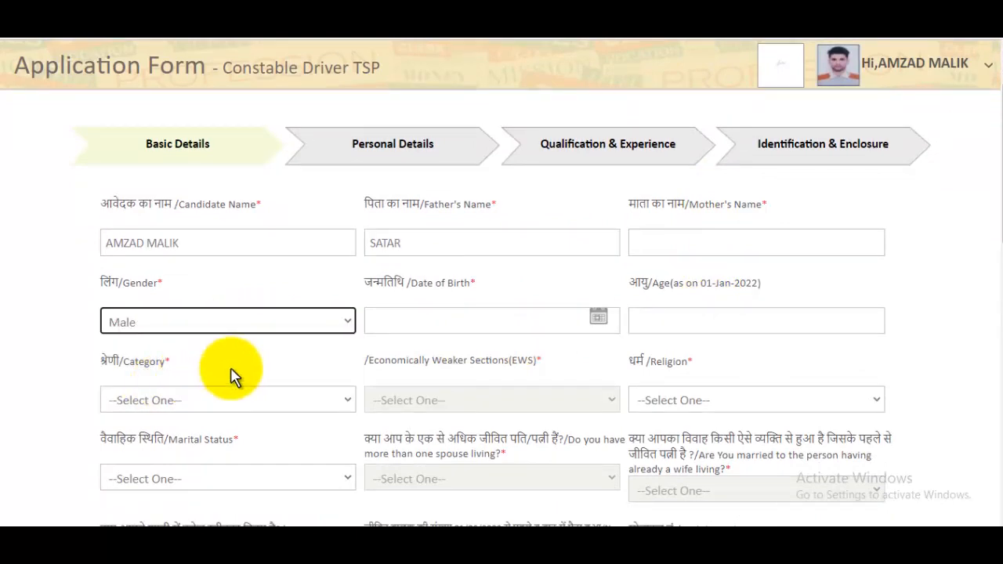
{"action": "left_click", "coordinate": [598, 316]}
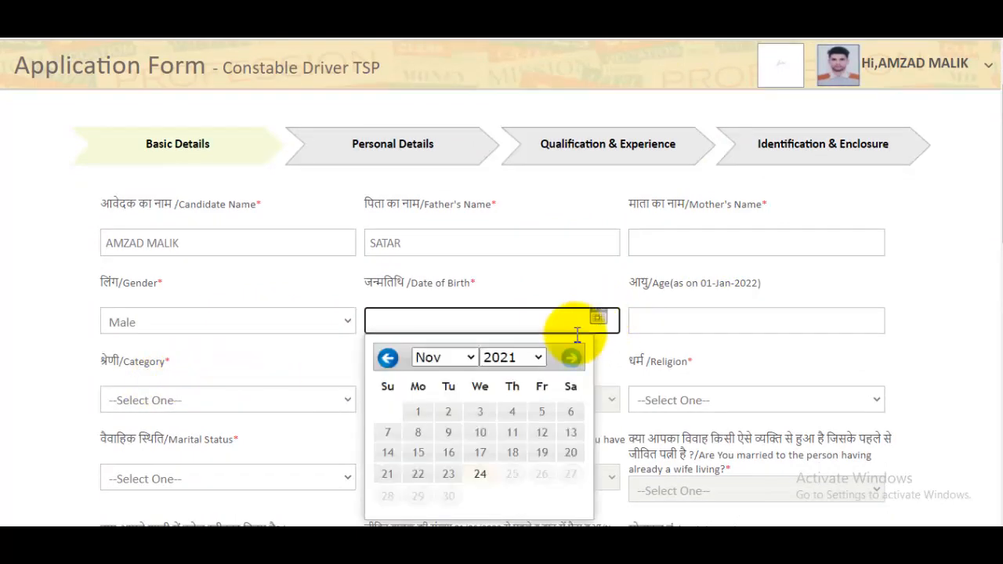
{"action": "left_click", "coordinate": [533, 359]}
{"action": "scroll", "coordinate": [521, 169], "scroll_direction": "up", "scroll_amount": 3}
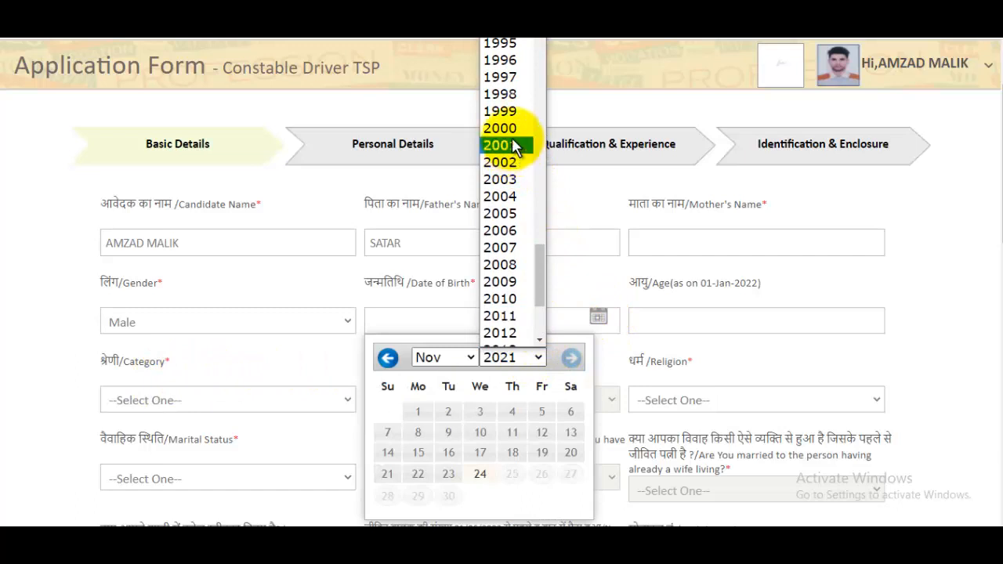
{"action": "left_click", "coordinate": [514, 74]}
{"action": "left_click", "coordinate": [441, 358]}
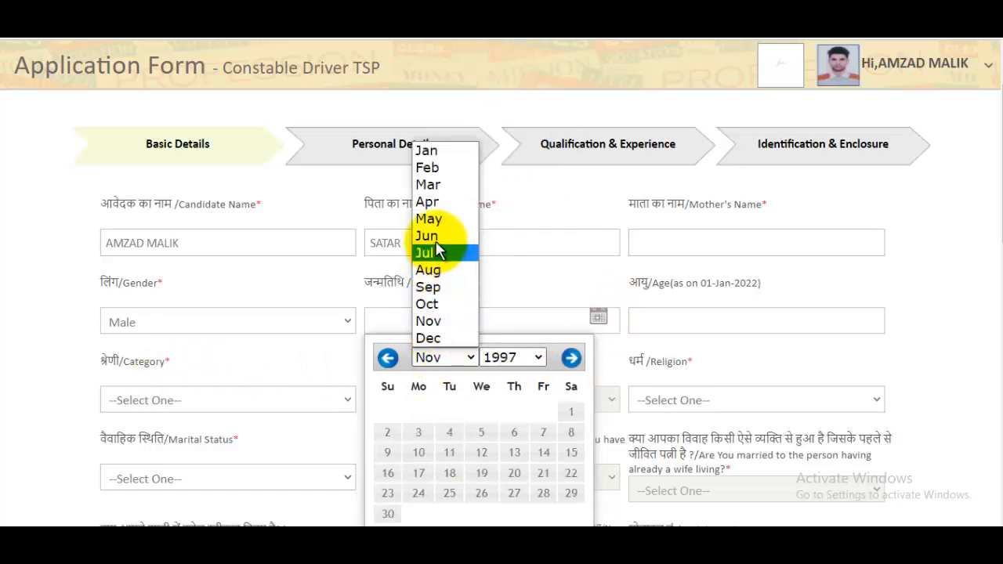
{"action": "left_click", "coordinate": [438, 219]}
{"action": "left_click", "coordinate": [543, 413]}
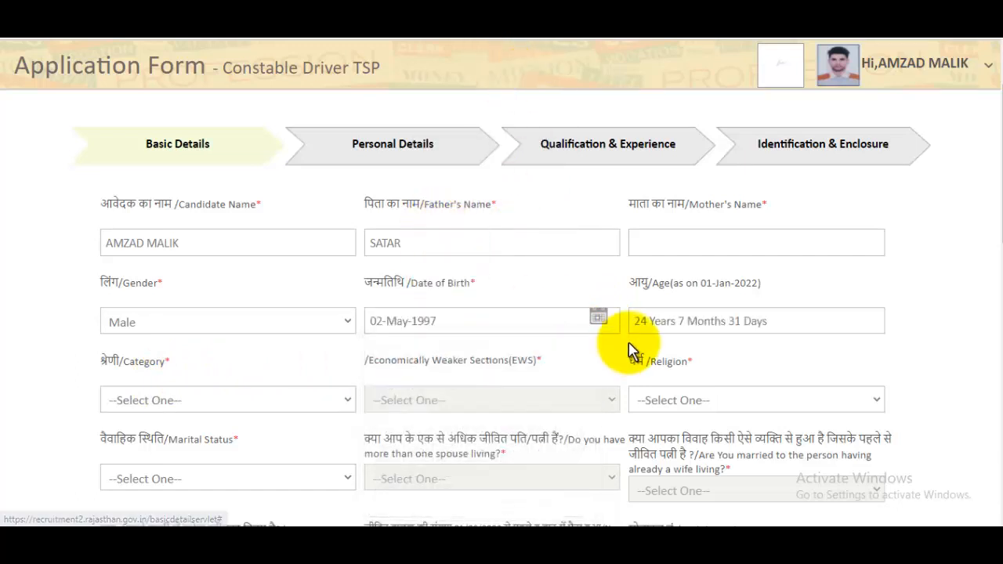
{"action": "scroll", "coordinate": [730, 327], "scroll_direction": "down", "scroll_amount": 1}
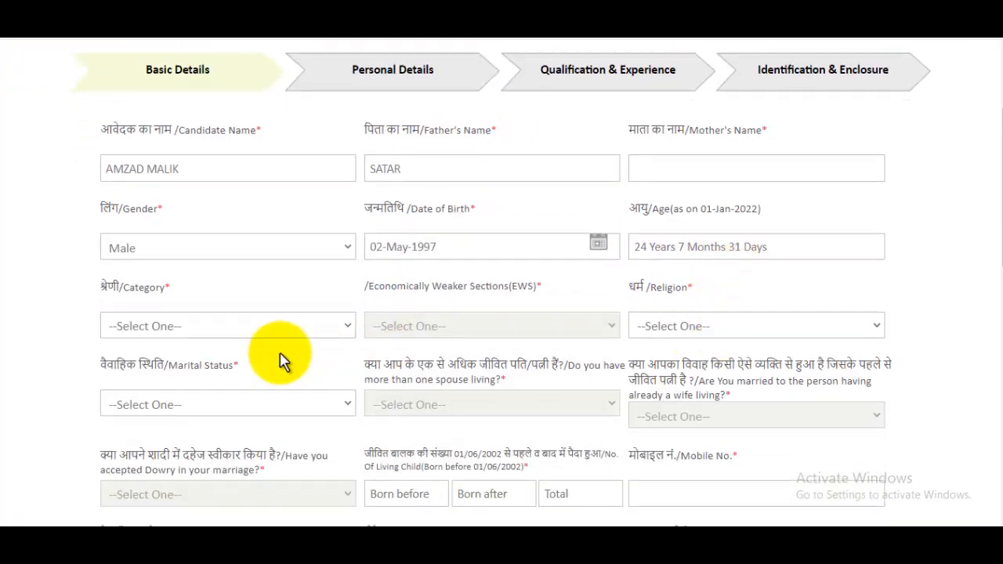
Set category GENERAL, EWS No, religion MUSLIM and marital status Single
{"action": "left_click", "coordinate": [215, 326]}
{"action": "left_click", "coordinate": [171, 367]}
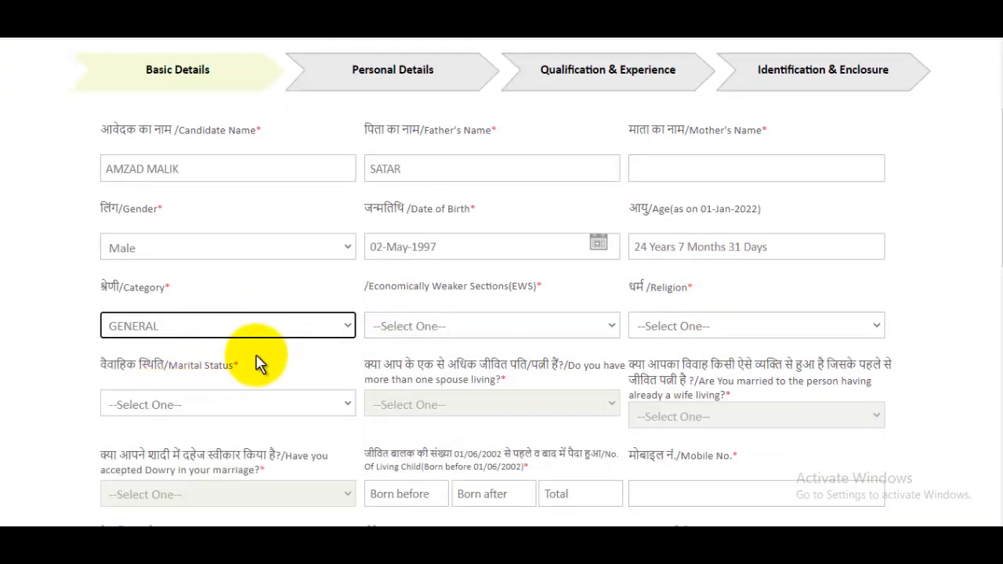
{"action": "left_click", "coordinate": [517, 327]}
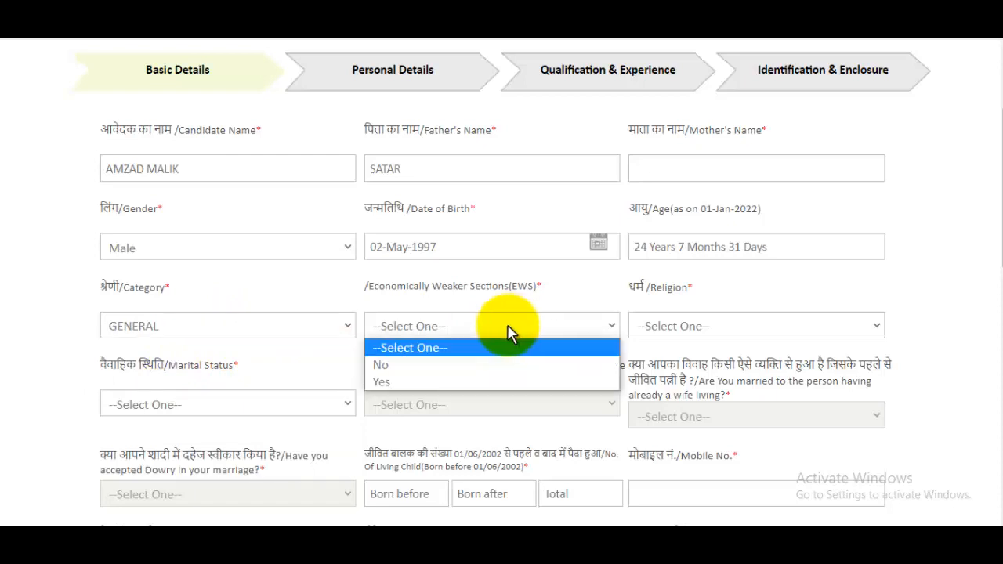
{"action": "left_click", "coordinate": [423, 365]}
{"action": "left_click", "coordinate": [739, 327]}
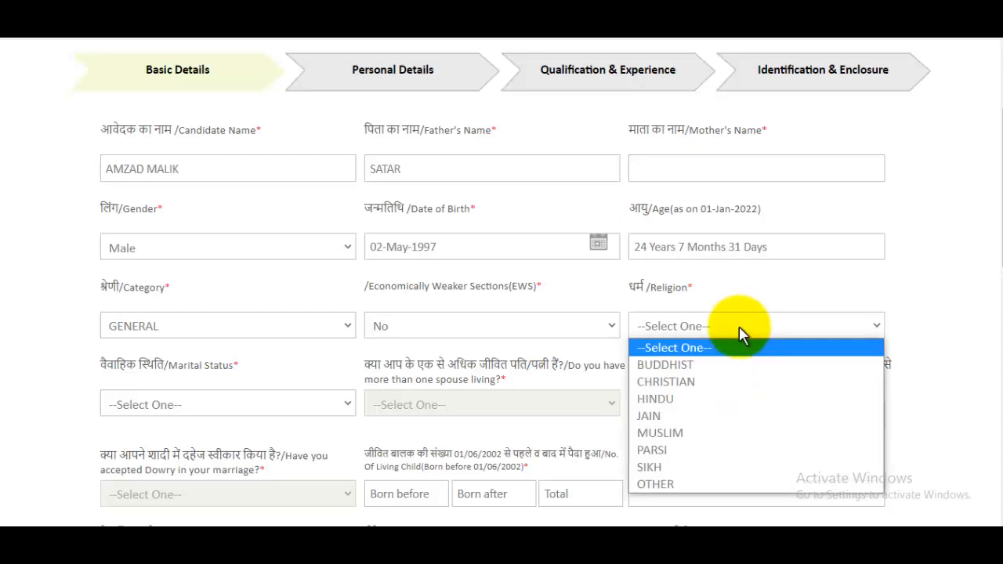
{"action": "left_click", "coordinate": [665, 432]}
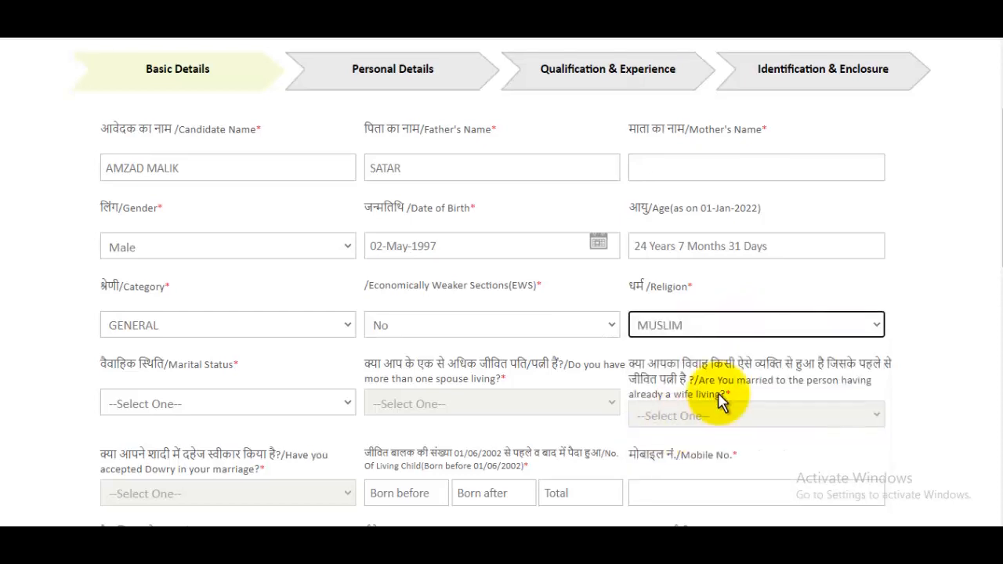
{"action": "scroll", "coordinate": [718, 393], "scroll_direction": "down", "scroll_amount": 2}
{"action": "left_click", "coordinate": [259, 259]}
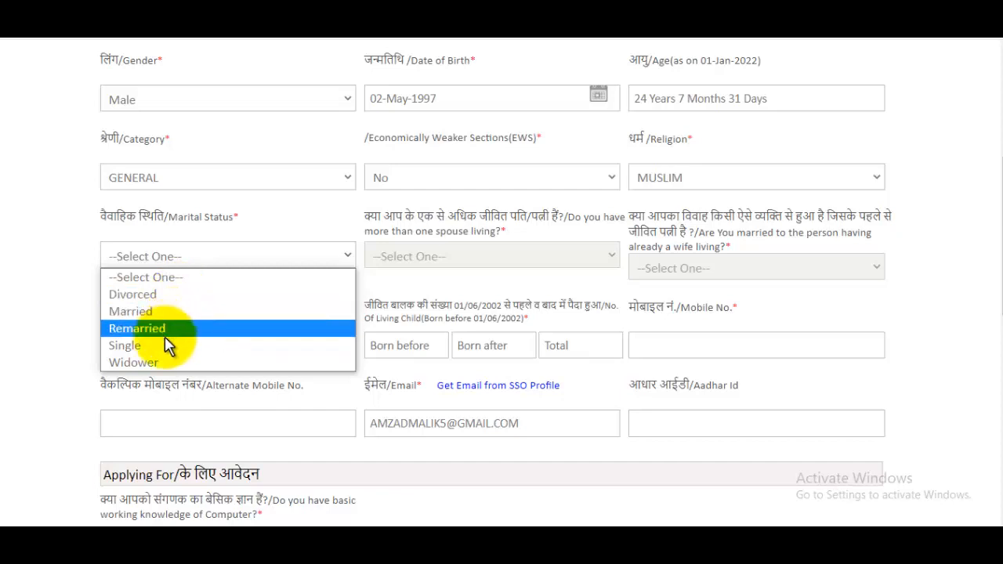
{"action": "left_click", "coordinate": [267, 345]}
{"action": "scroll", "coordinate": [665, 321], "scroll_direction": "down", "scroll_amount": 1}
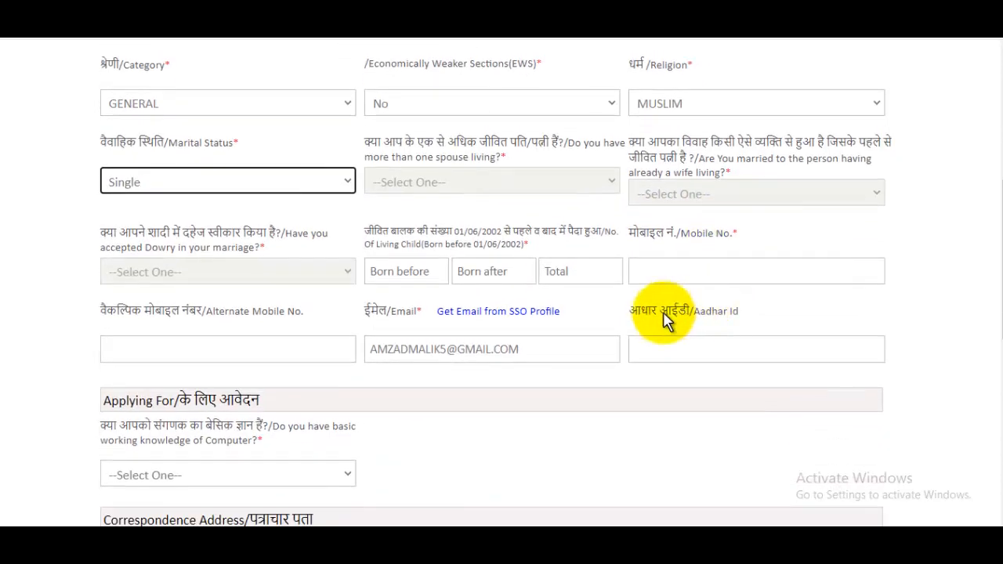
Fill in the mobile number, alternate mobile number and Aadhar Id fields
{"action": "left_click", "coordinate": [711, 269]}
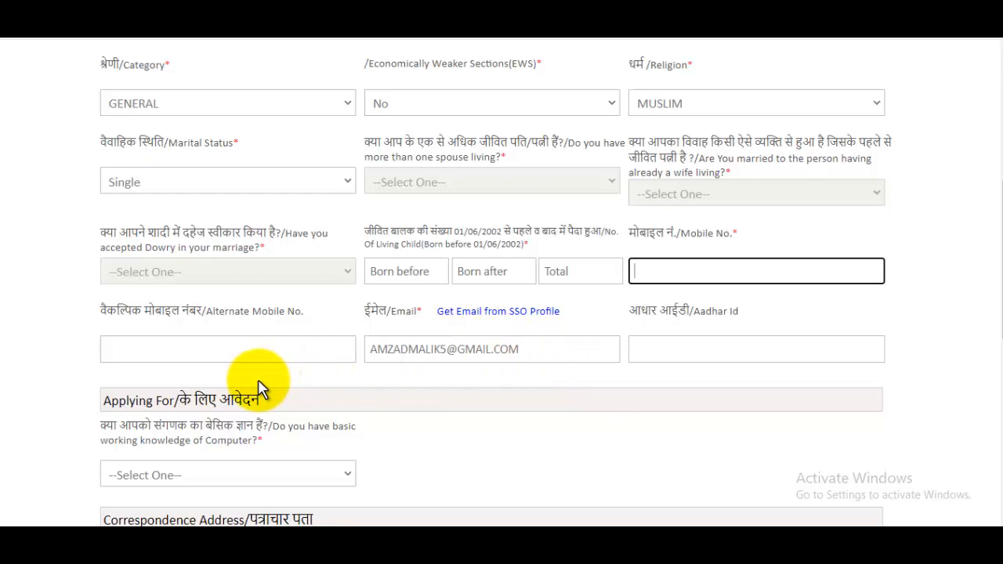
{"action": "left_click", "coordinate": [236, 349]}
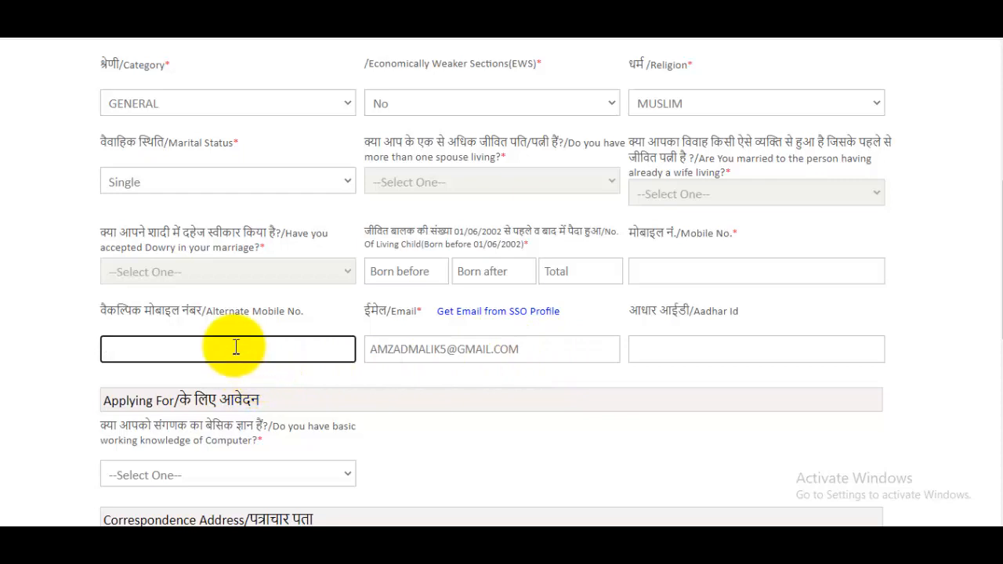
{"action": "left_click", "coordinate": [703, 355]}
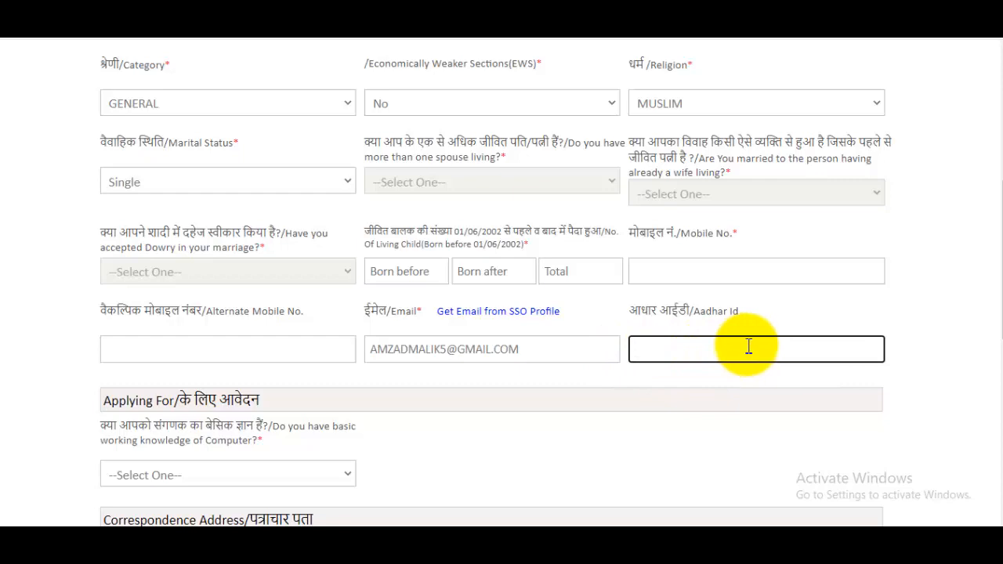
{"action": "scroll", "coordinate": [748, 346], "scroll_direction": "down", "scroll_amount": 1}
{"action": "scroll", "coordinate": [748, 364], "scroll_direction": "down", "scroll_amount": 1}
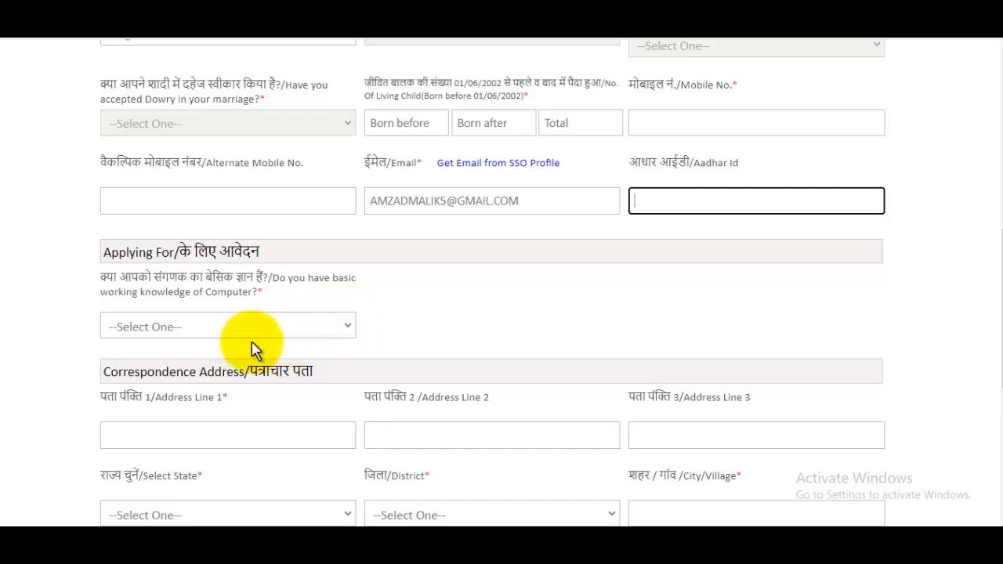
Answer Yes for basic computer knowledge and enter both correspondence address lines
{"action": "left_click", "coordinate": [215, 333]}
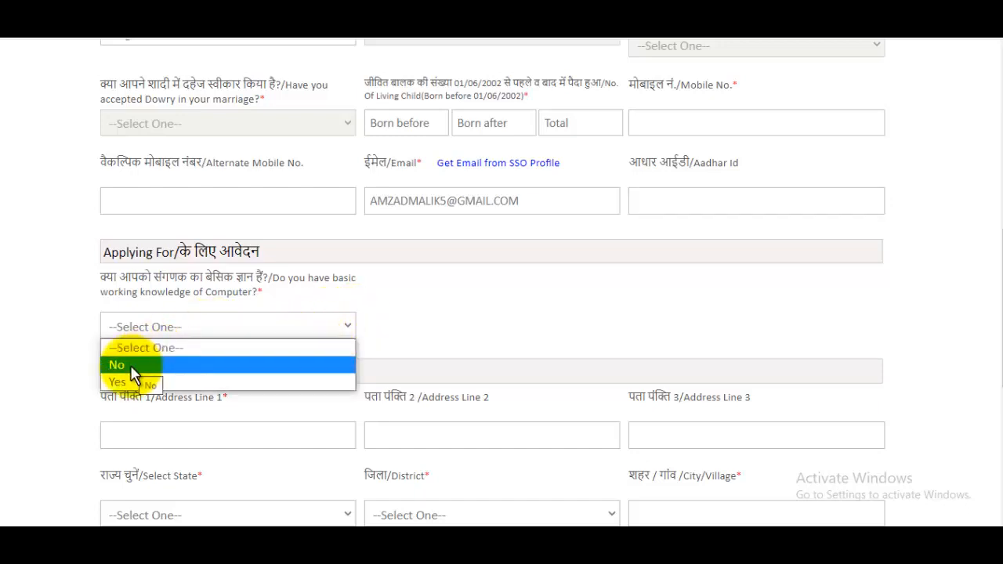
{"action": "left_click", "coordinate": [134, 384]}
{"action": "scroll", "coordinate": [407, 345], "scroll_direction": "down", "scroll_amount": 1}
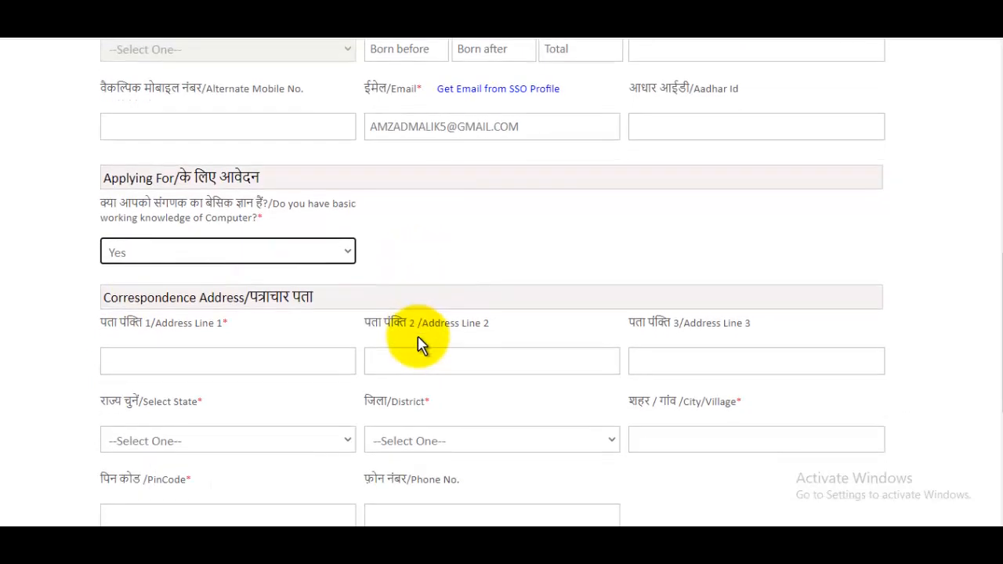
{"action": "left_click", "coordinate": [235, 374]}
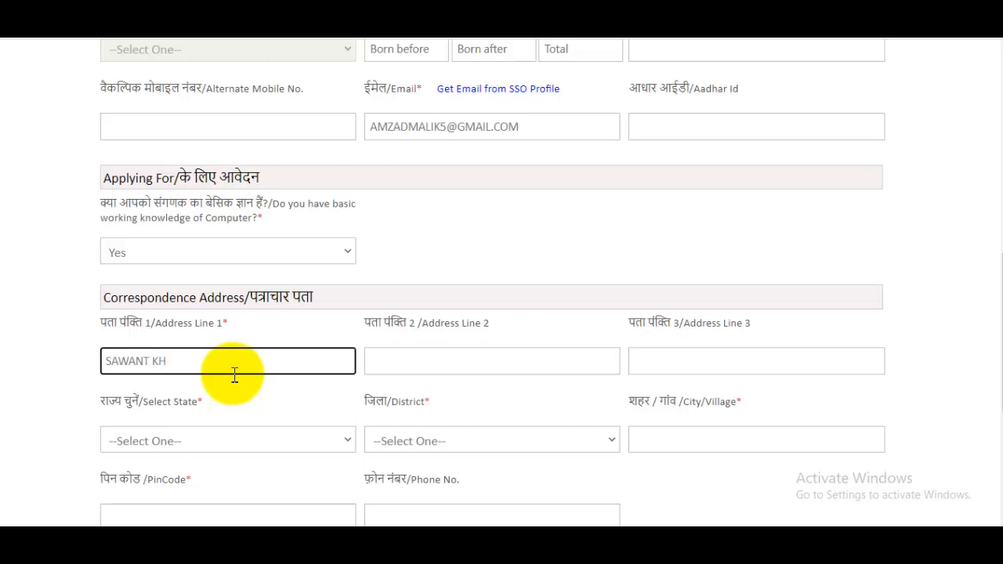
{"action": "left_click", "coordinate": [438, 361]}
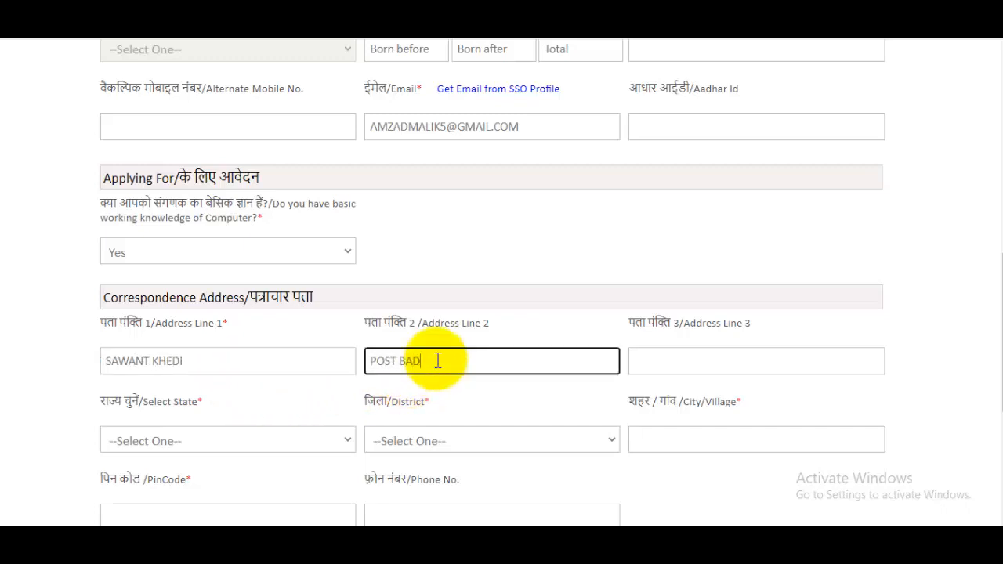
{"action": "type", "text": "POST BADGAON"}
{"action": "scroll", "coordinate": [438, 360], "scroll_direction": "down", "scroll_amount": 2}
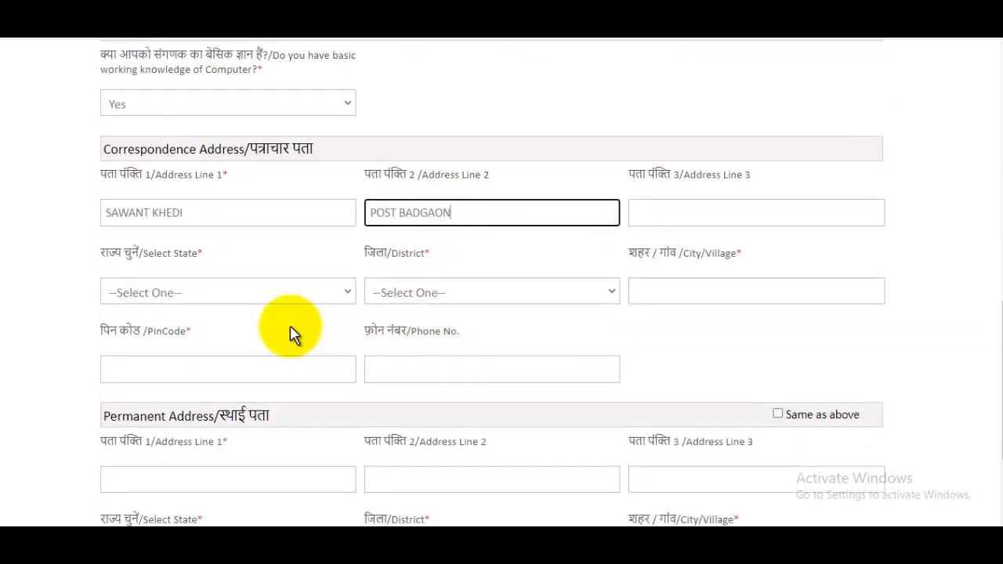
Choose state Rajasthan and district Ajmer, enter city and PIN, and copy to permanent address
{"action": "left_click", "coordinate": [254, 297]}
{"action": "key", "text": "r"}
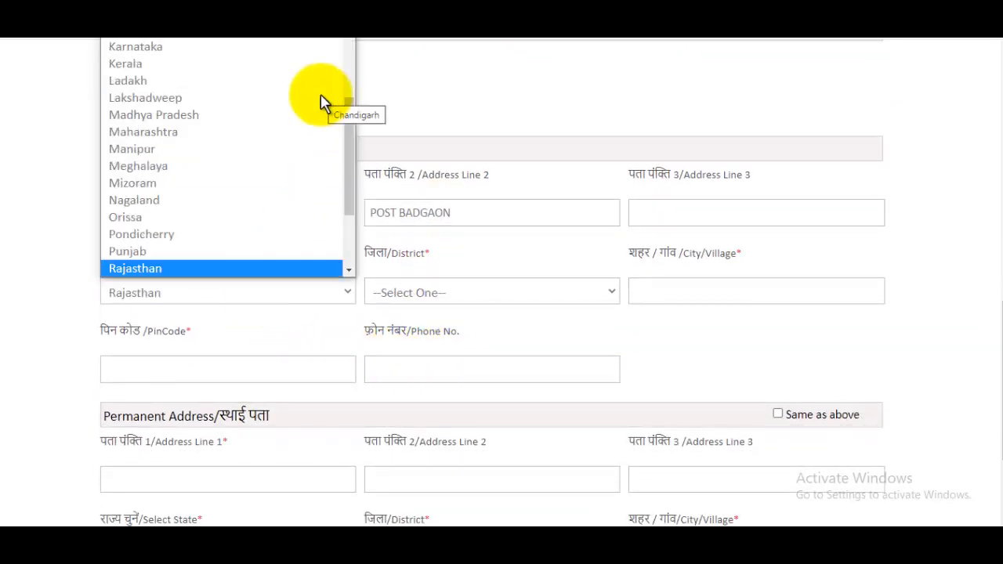
{"action": "left_click", "coordinate": [178, 269]}
{"action": "left_click", "coordinate": [464, 297]}
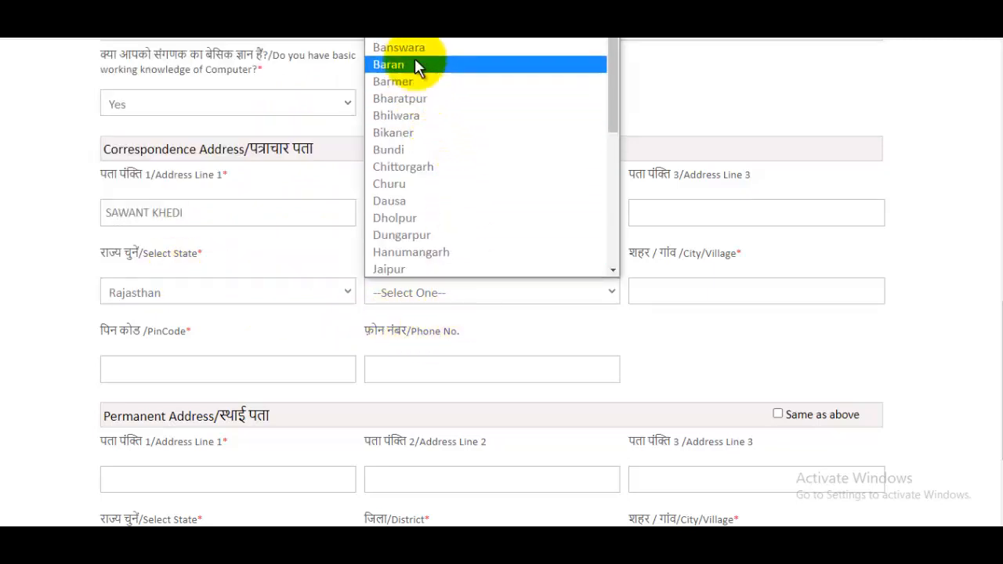
{"action": "left_click", "coordinate": [409, 13]}
{"action": "left_click", "coordinate": [686, 292]}
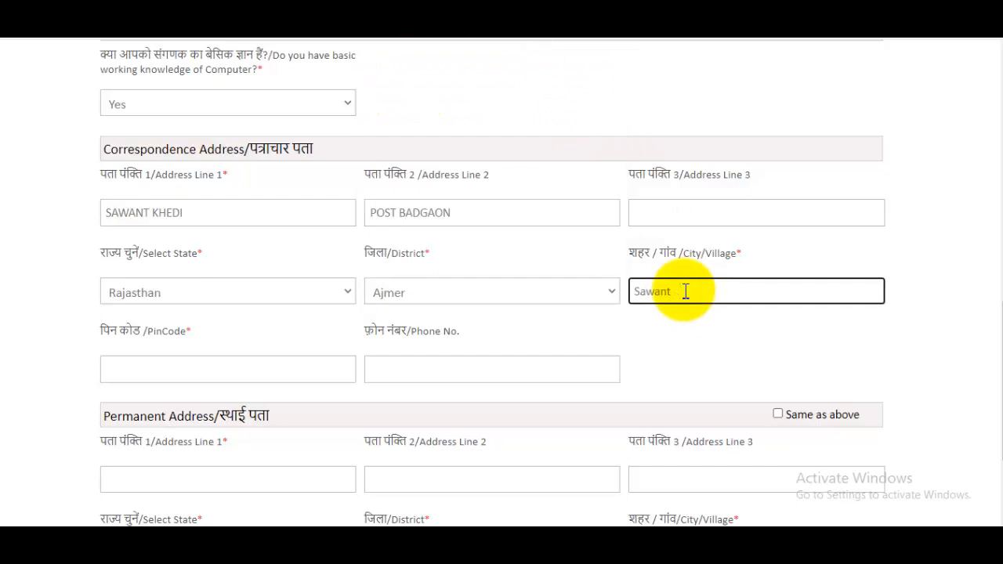
{"action": "left_click", "coordinate": [285, 366]}
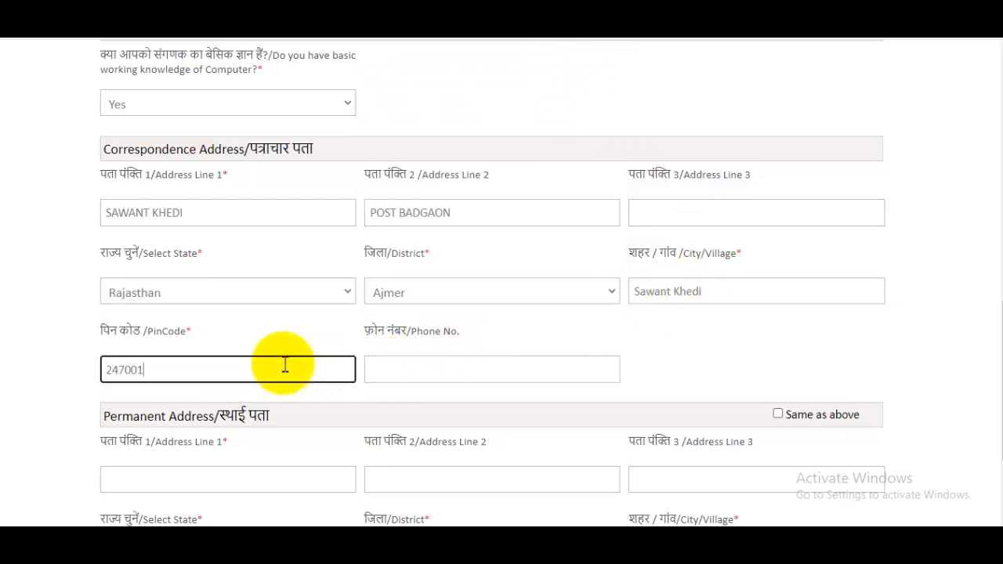
{"action": "scroll", "coordinate": [486, 297], "scroll_direction": "down", "scroll_amount": 2}
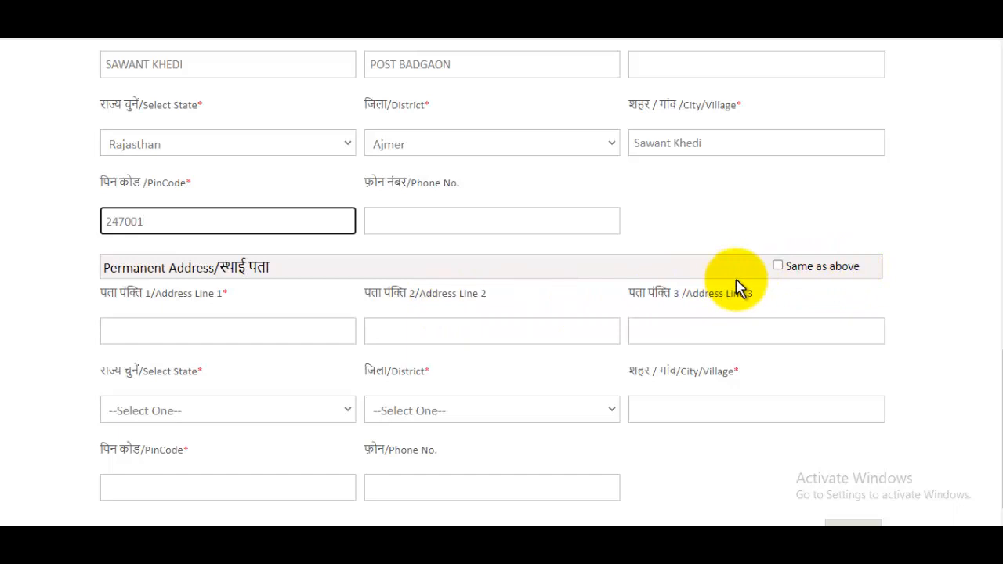
{"action": "left_click", "coordinate": [778, 267]}
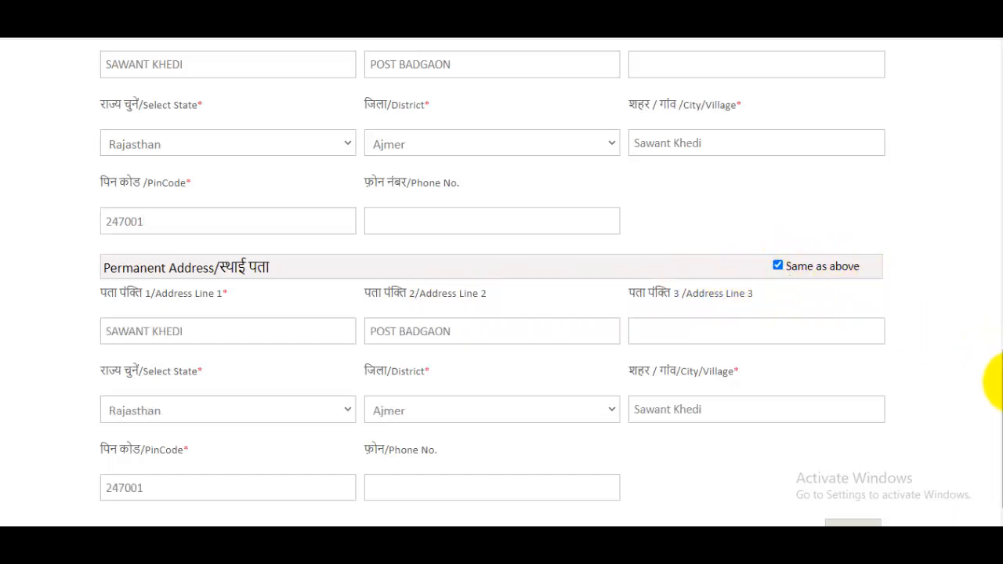
{"action": "scroll", "coordinate": [996, 423], "scroll_direction": "down", "scroll_amount": 1}
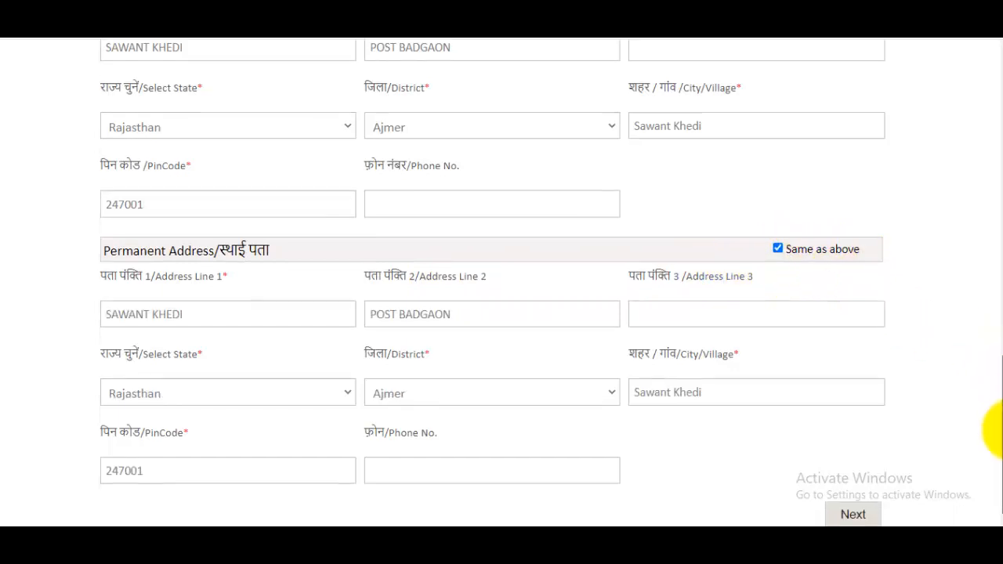
On Personal Details, set nationality Indian, home state Rajasthan and home district Banswara
{"action": "left_click", "coordinate": [854, 511]}
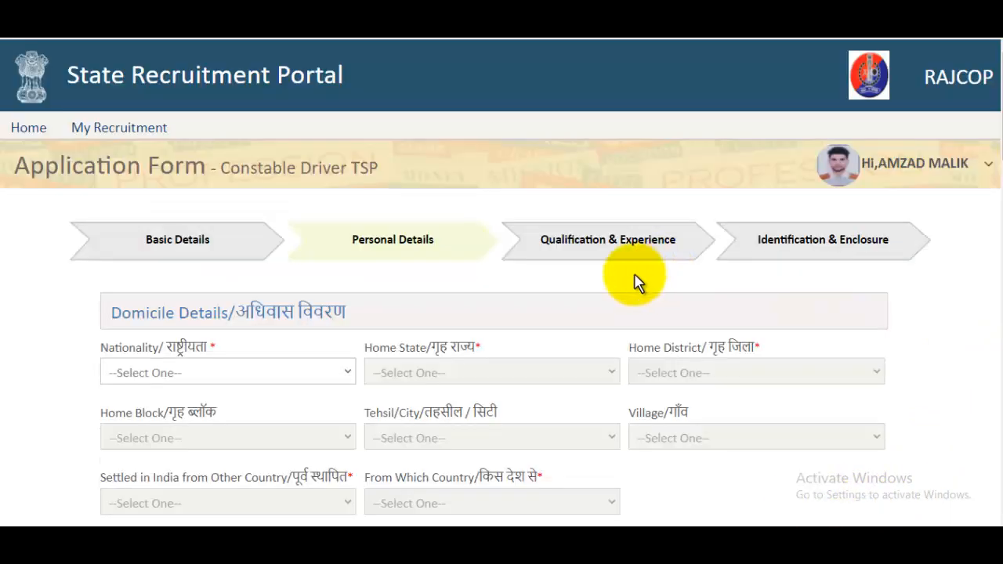
{"action": "scroll", "coordinate": [627, 284], "scroll_direction": "down", "scroll_amount": 1}
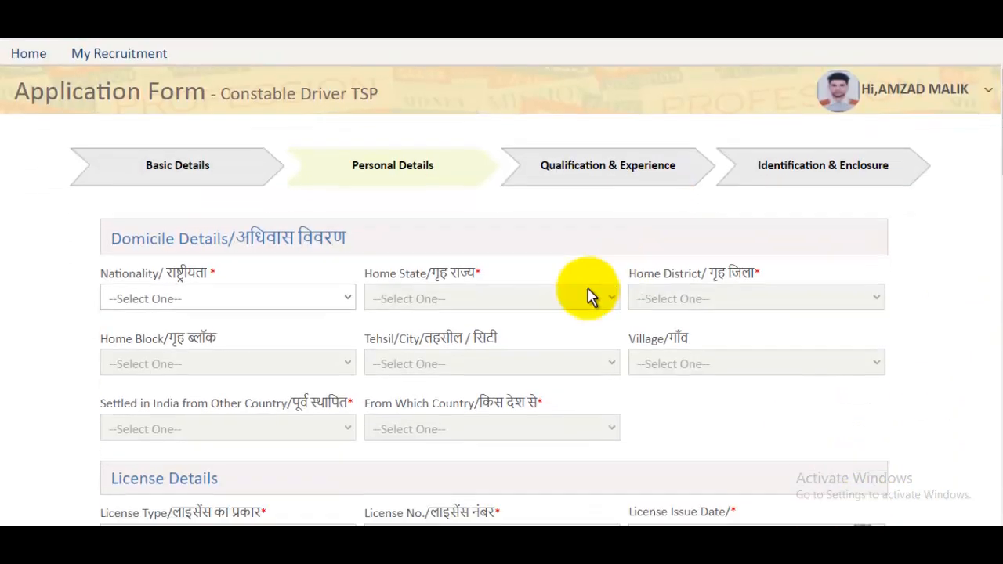
{"action": "left_click", "coordinate": [195, 306]}
{"action": "left_click", "coordinate": [141, 337]}
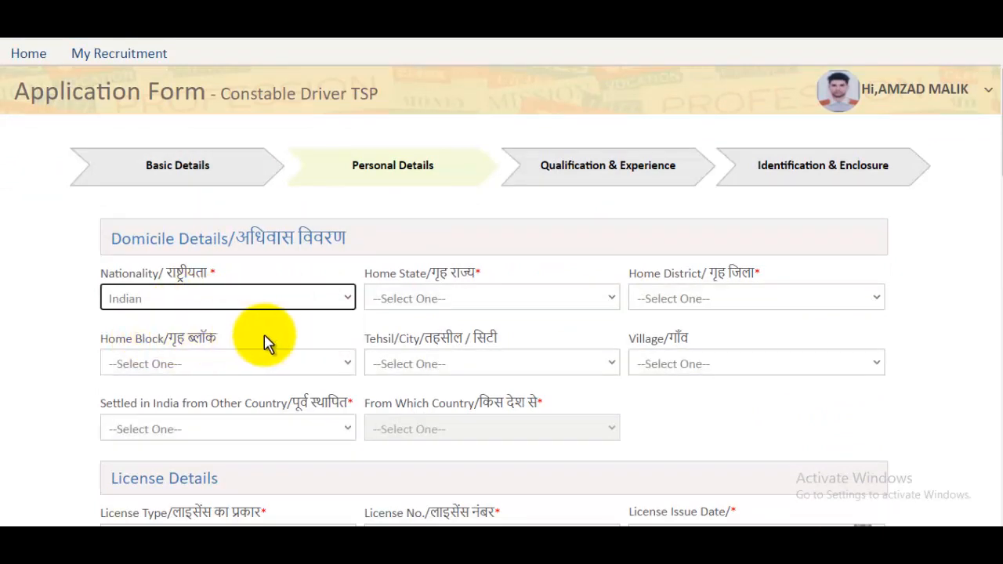
{"action": "left_click", "coordinate": [453, 301]}
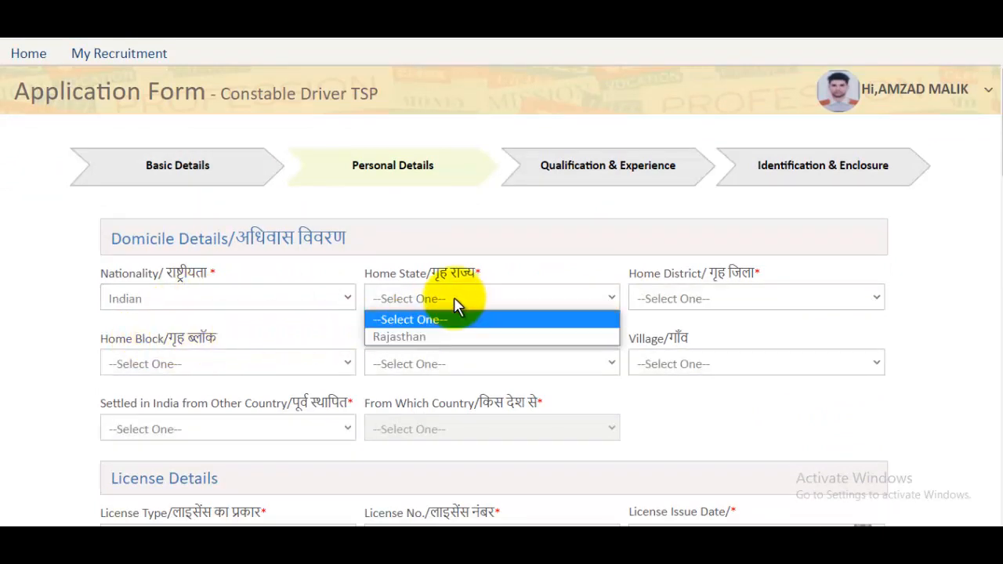
{"action": "left_click", "coordinate": [416, 337]}
{"action": "left_click", "coordinate": [666, 296]}
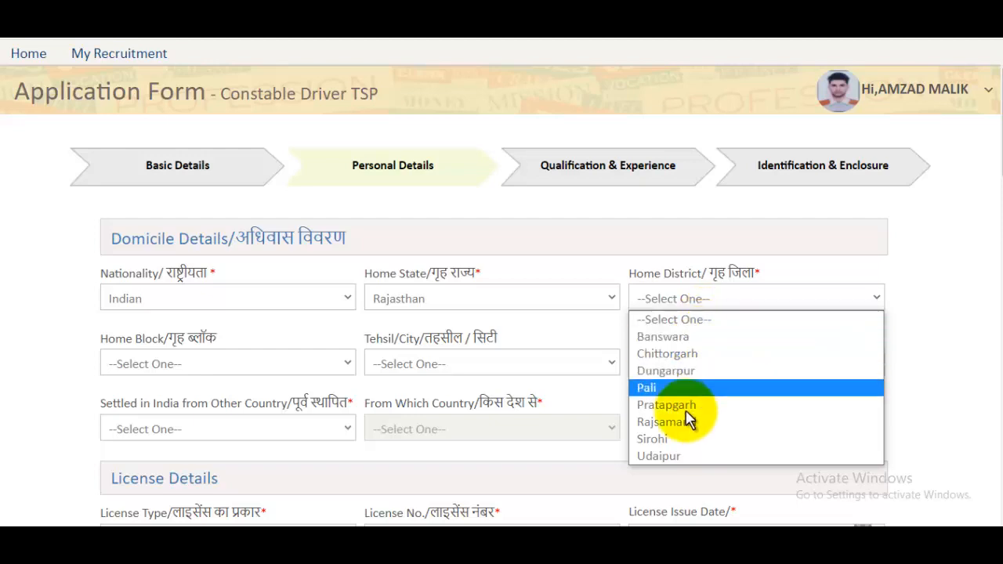
{"action": "left_click", "coordinate": [664, 339]}
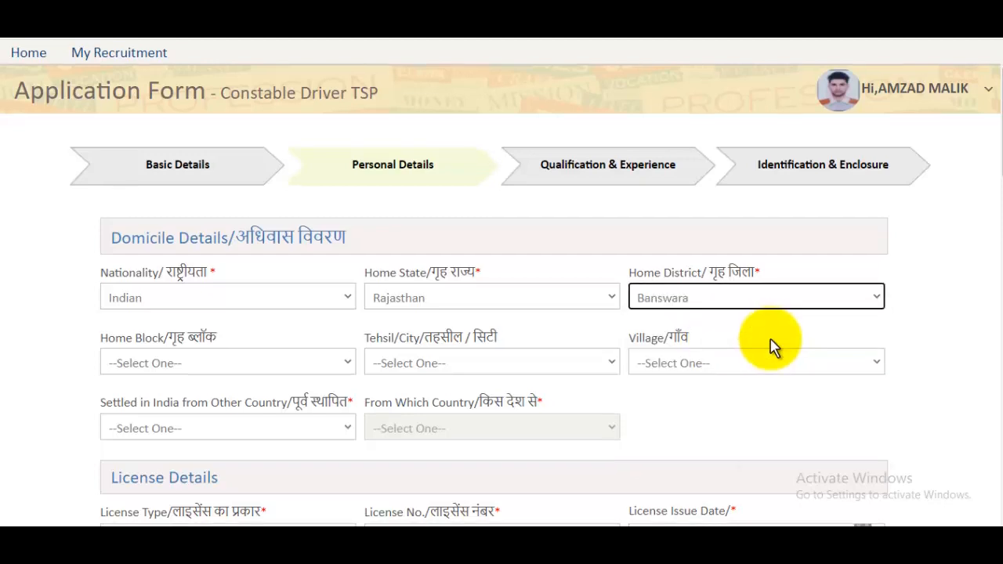
Set block Anandpuri, tehsil and village Abapura, and answer No to settled from abroad
{"action": "scroll", "coordinate": [773, 345], "scroll_direction": "down", "scroll_amount": 1}
{"action": "left_click", "coordinate": [171, 291]}
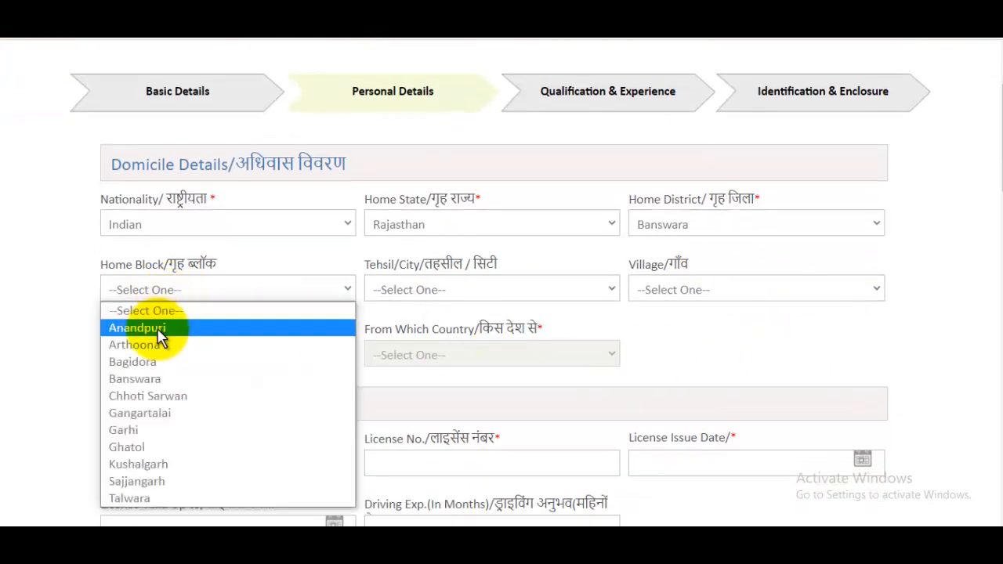
{"action": "left_click", "coordinate": [161, 333]}
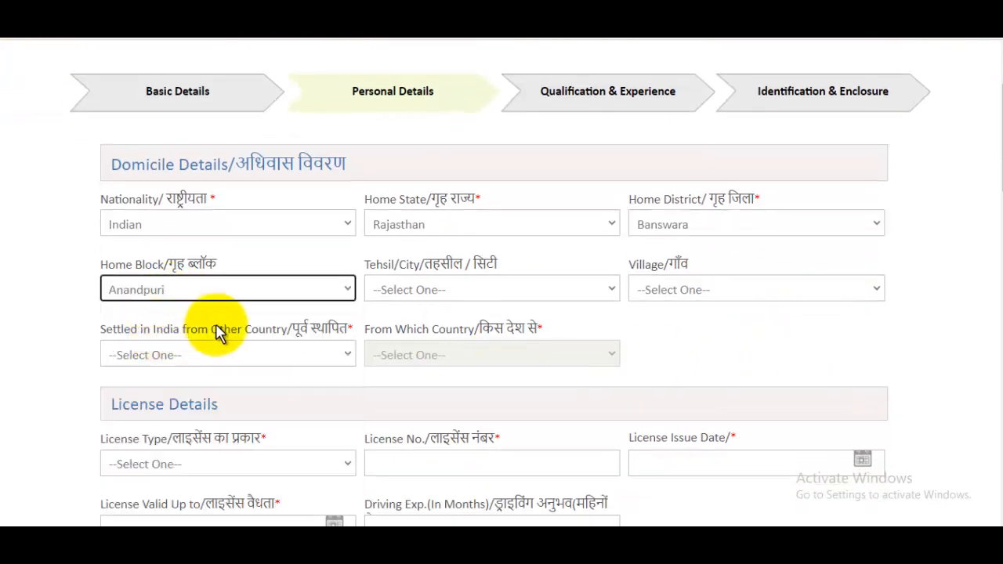
{"action": "left_click", "coordinate": [429, 292]}
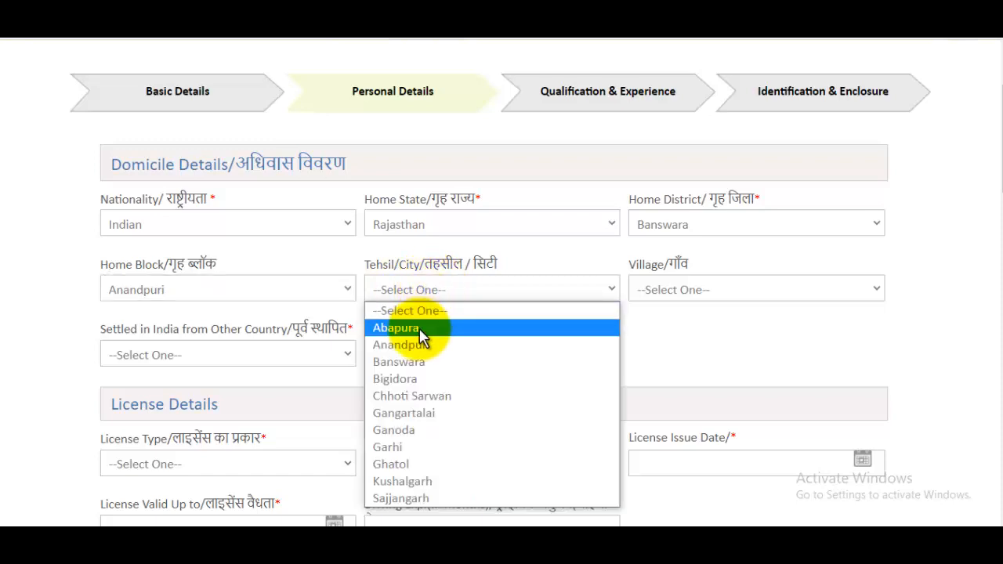
{"action": "left_click", "coordinate": [421, 335]}
{"action": "left_click", "coordinate": [686, 292]}
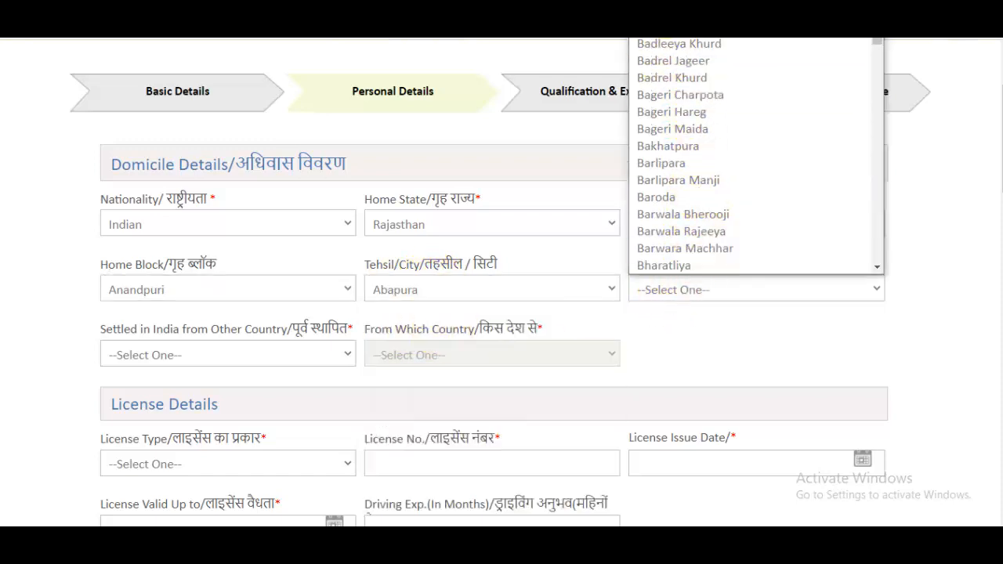
{"action": "left_click", "coordinate": [671, 26]}
{"action": "left_click", "coordinate": [209, 359]}
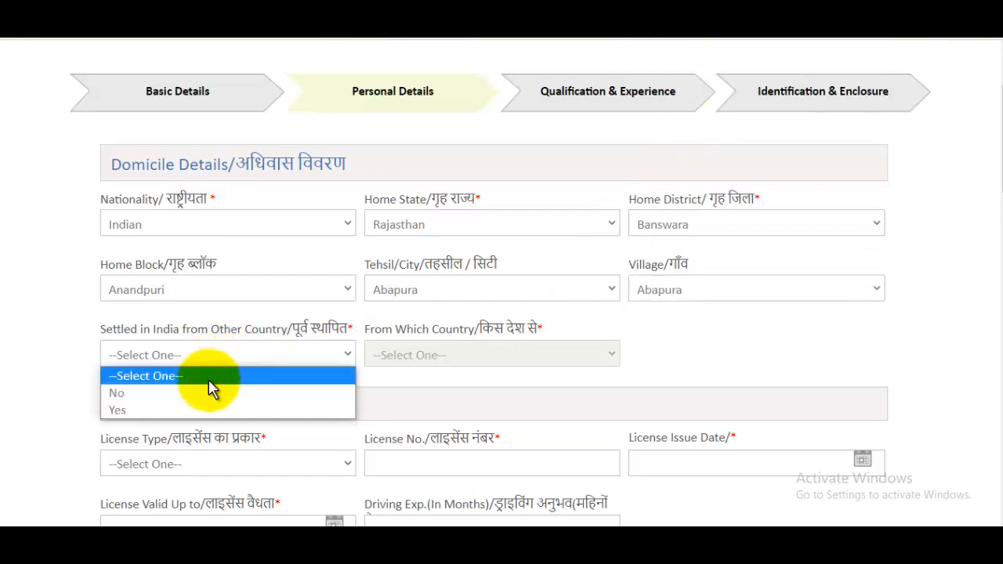
{"action": "left_click", "coordinate": [135, 397]}
Set license type Heavy Vehicle, enter the license number, and set issue date 16-Jul-2014
{"action": "scroll", "coordinate": [651, 342], "scroll_direction": "down", "scroll_amount": 3}
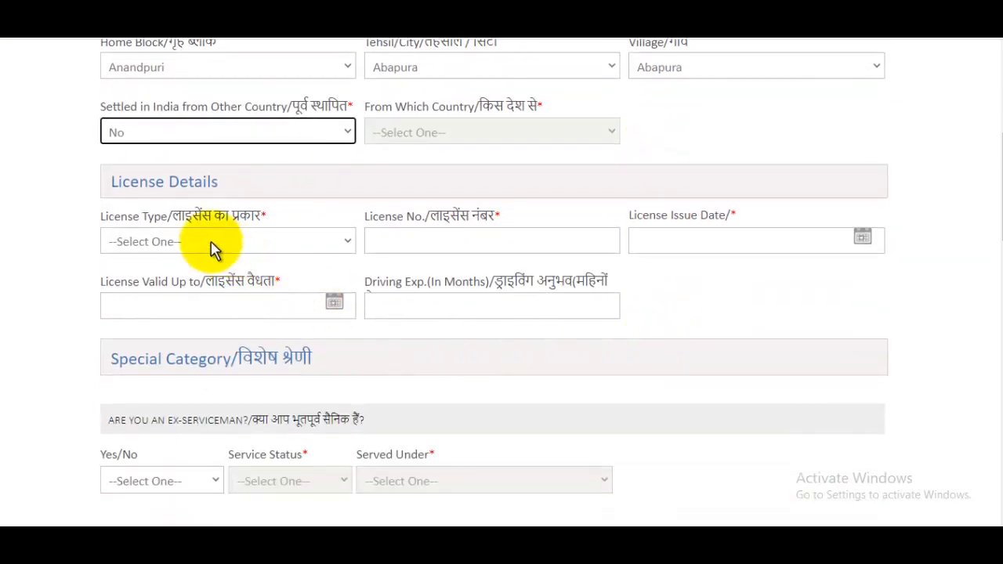
{"action": "left_click", "coordinate": [192, 247]}
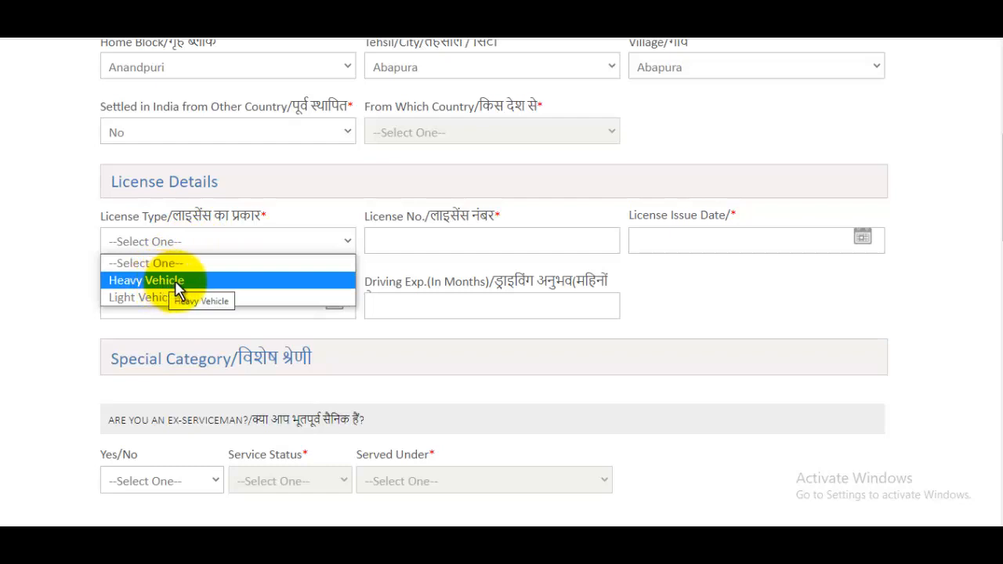
{"action": "left_click", "coordinate": [176, 283]}
{"action": "left_click", "coordinate": [433, 242]}
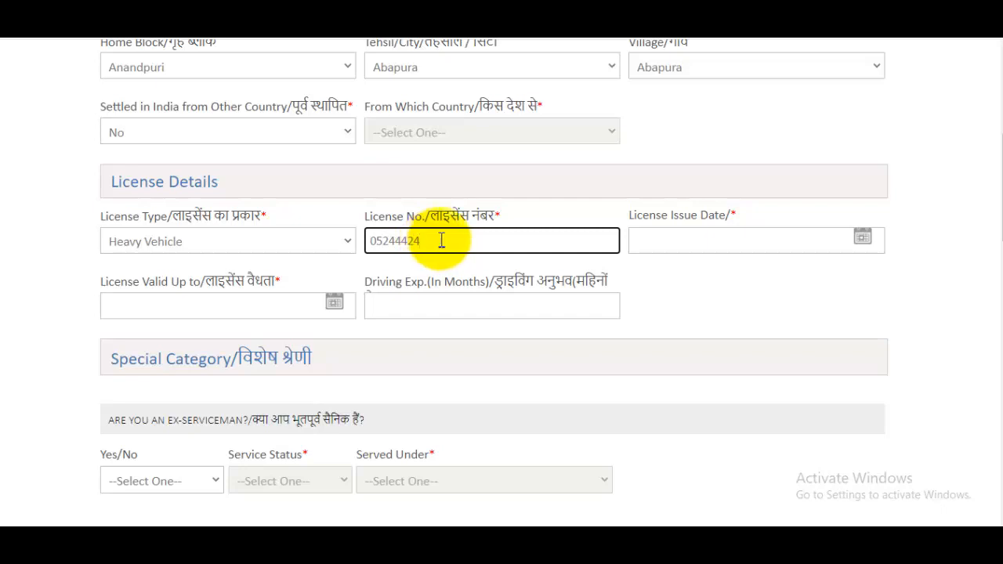
{"action": "left_click", "coordinate": [728, 238]}
{"action": "left_click", "coordinate": [791, 273]}
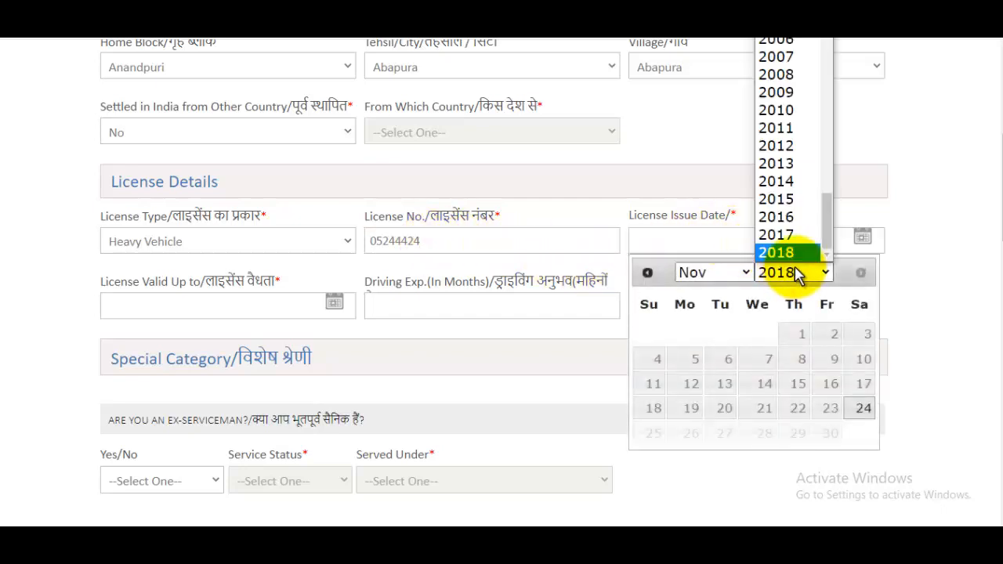
{"action": "left_click", "coordinate": [780, 181]}
{"action": "left_click", "coordinate": [717, 273]}
{"action": "left_click", "coordinate": [700, 400]}
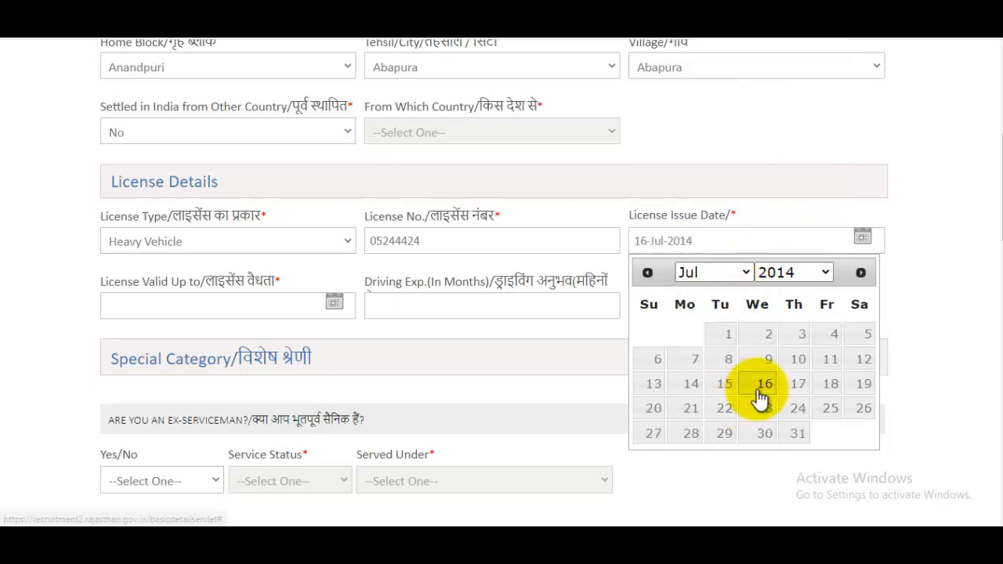
{"action": "left_click", "coordinate": [766, 385]}
Set license validity to 06-Nov-2029 and driving experience to 48 months
{"action": "left_click", "coordinate": [218, 310]}
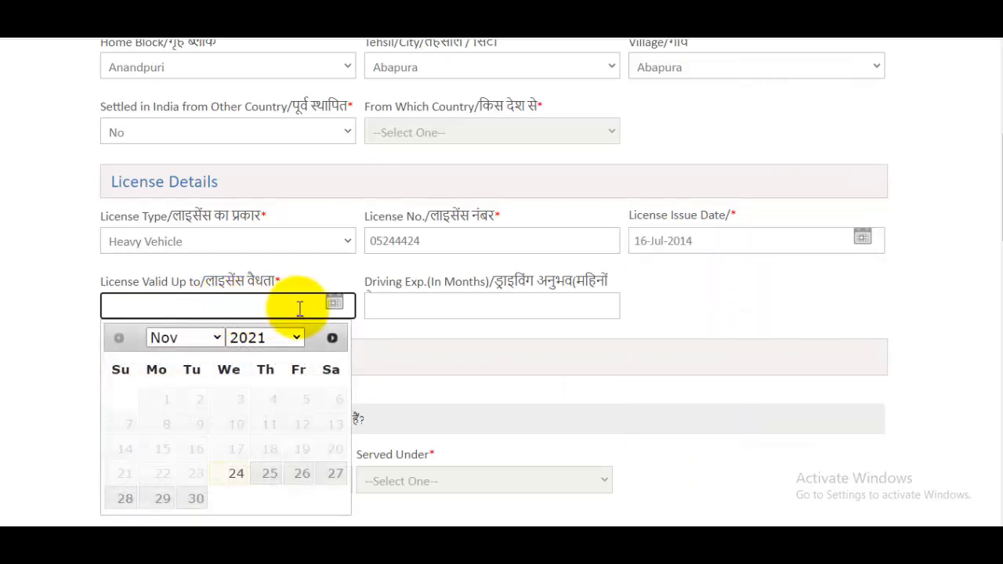
{"action": "left_click", "coordinate": [287, 338]}
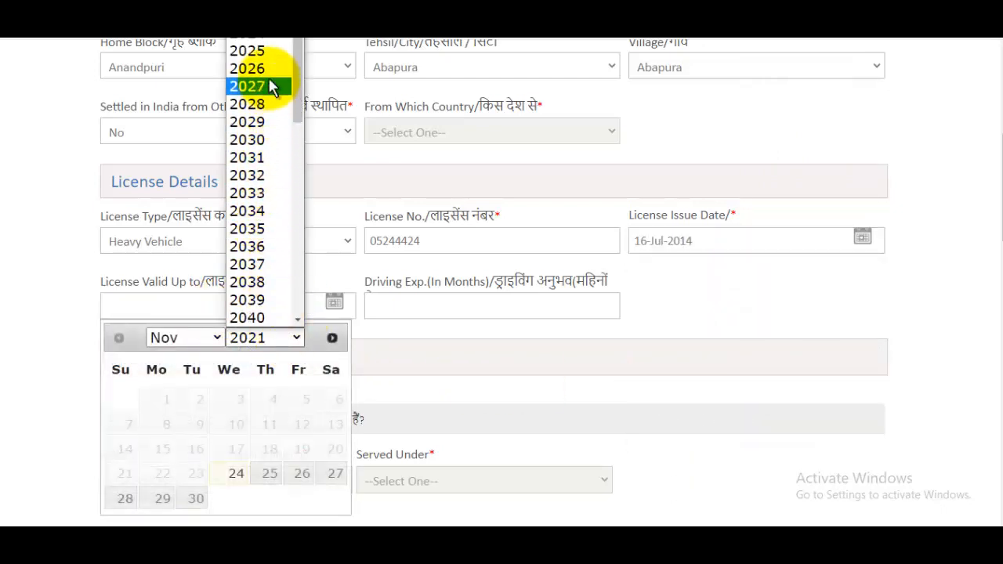
{"action": "left_click", "coordinate": [262, 122]}
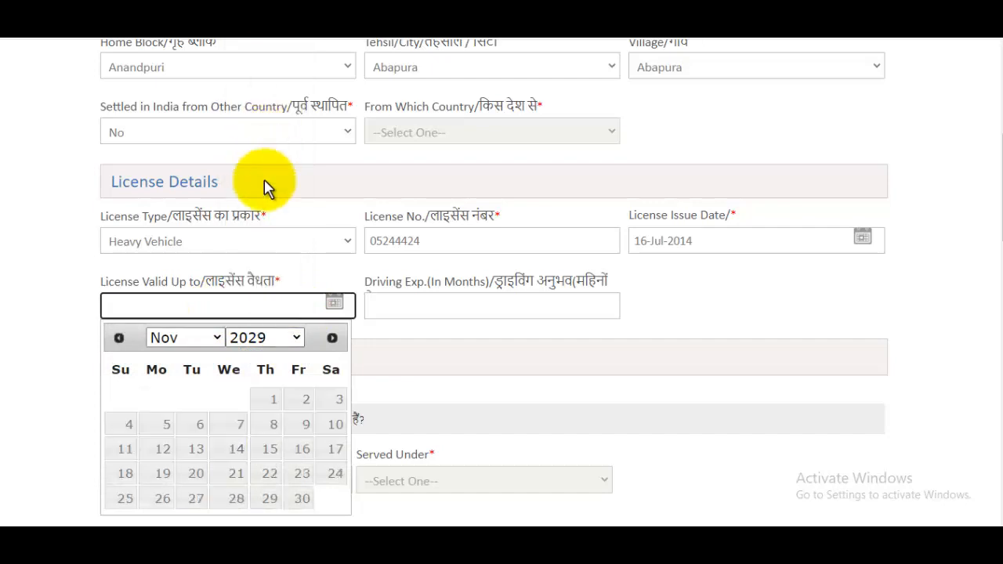
{"action": "left_click", "coordinate": [200, 426]}
{"action": "left_click", "coordinate": [456, 311]}
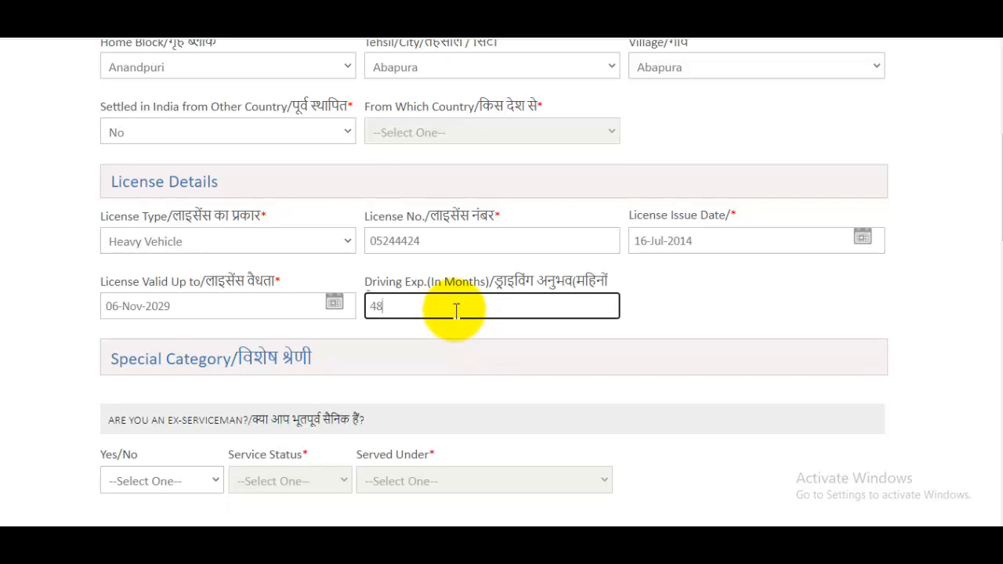
{"action": "left_click", "coordinate": [749, 312]}
Answer No to the ex-serviceman and NCC Cadet questions
{"action": "scroll", "coordinate": [748, 312], "scroll_direction": "down", "scroll_amount": 3}
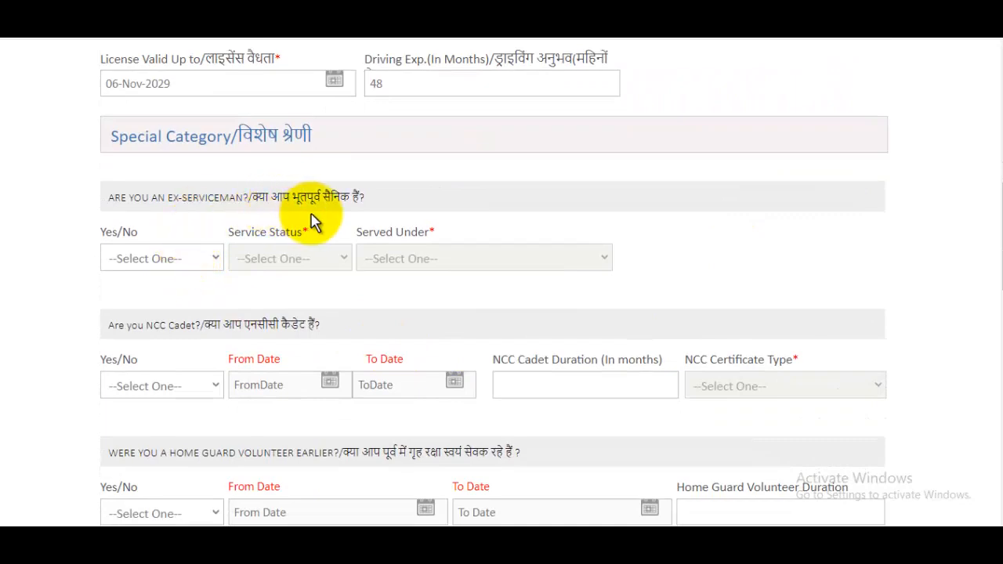
{"action": "left_click", "coordinate": [210, 260]}
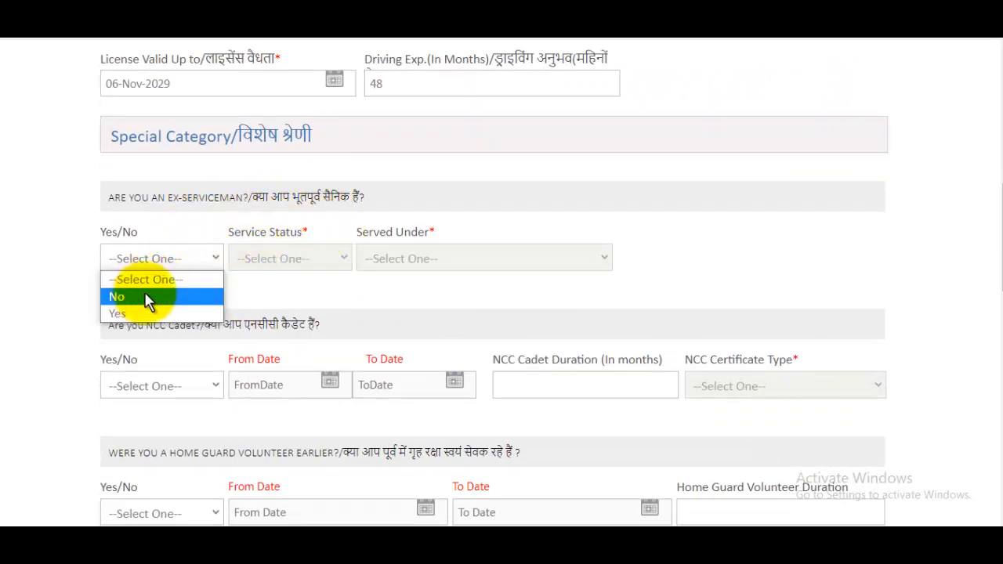
{"action": "left_click", "coordinate": [145, 295]}
{"action": "scroll", "coordinate": [326, 287], "scroll_direction": "down", "scroll_amount": 1}
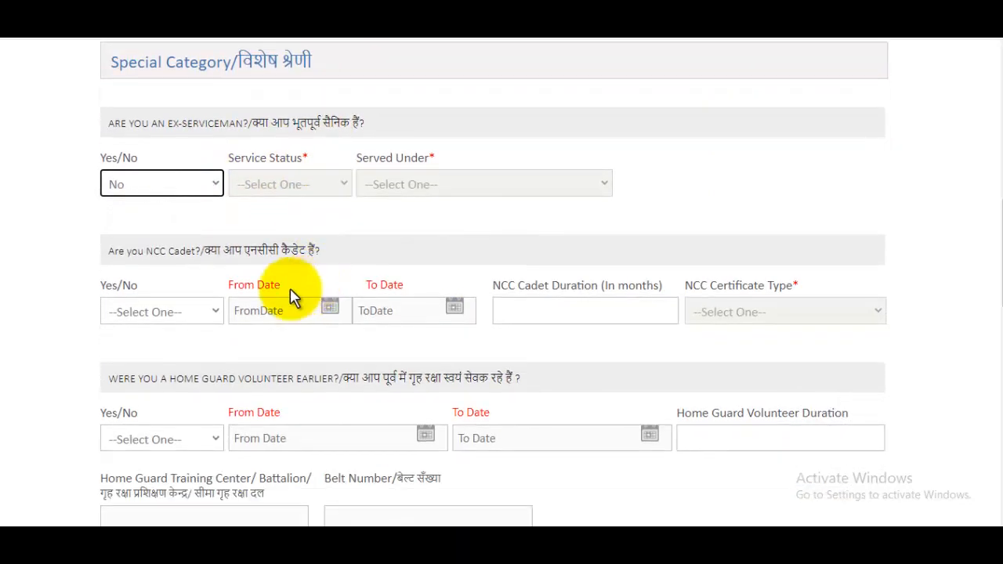
{"action": "left_click", "coordinate": [163, 313]}
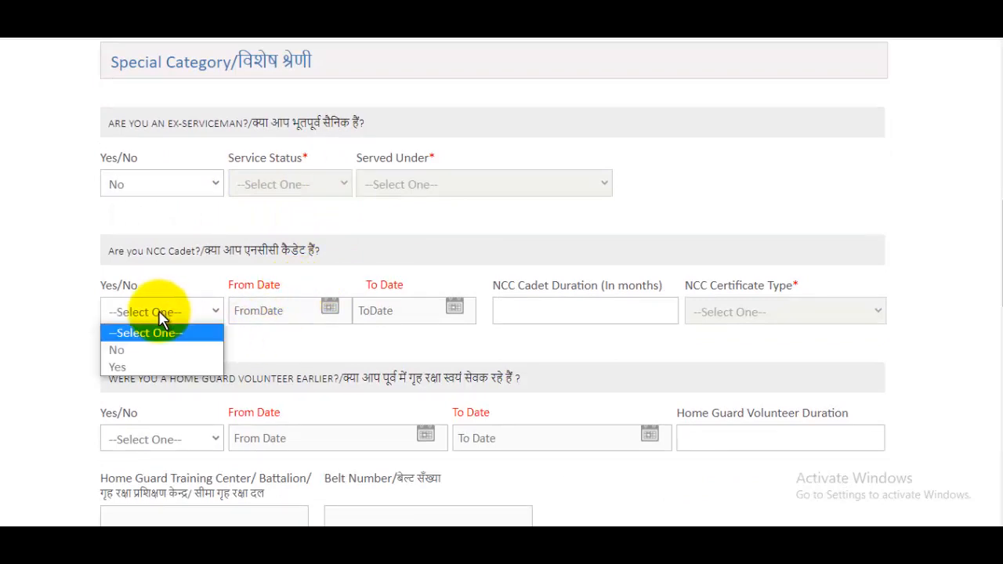
{"action": "left_click", "coordinate": [128, 353]}
{"action": "scroll", "coordinate": [438, 321], "scroll_direction": "down", "scroll_amount": 2}
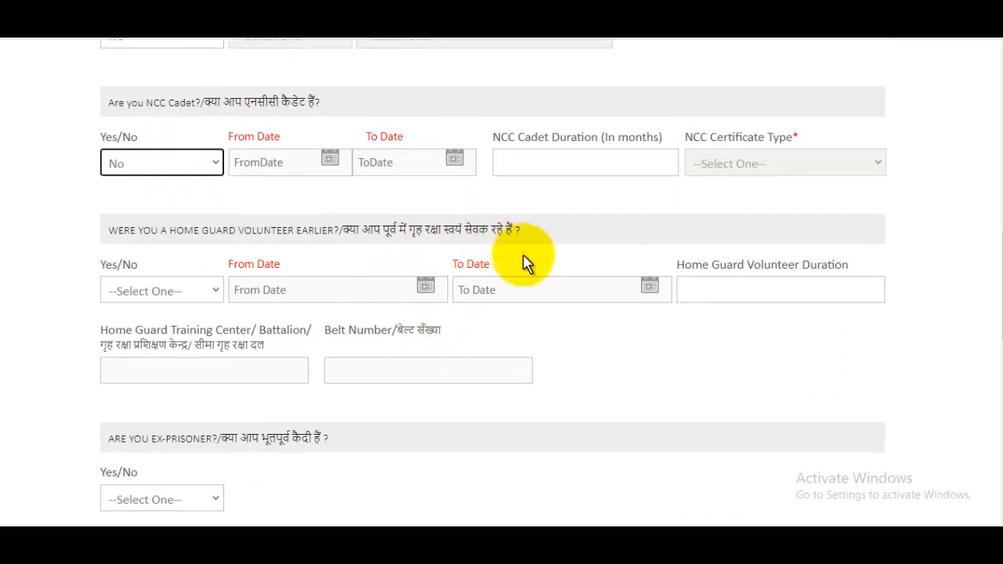
Answer No to the Home Guard, Ex-Prisoner and State Government Employee questions
{"action": "left_click", "coordinate": [215, 300]}
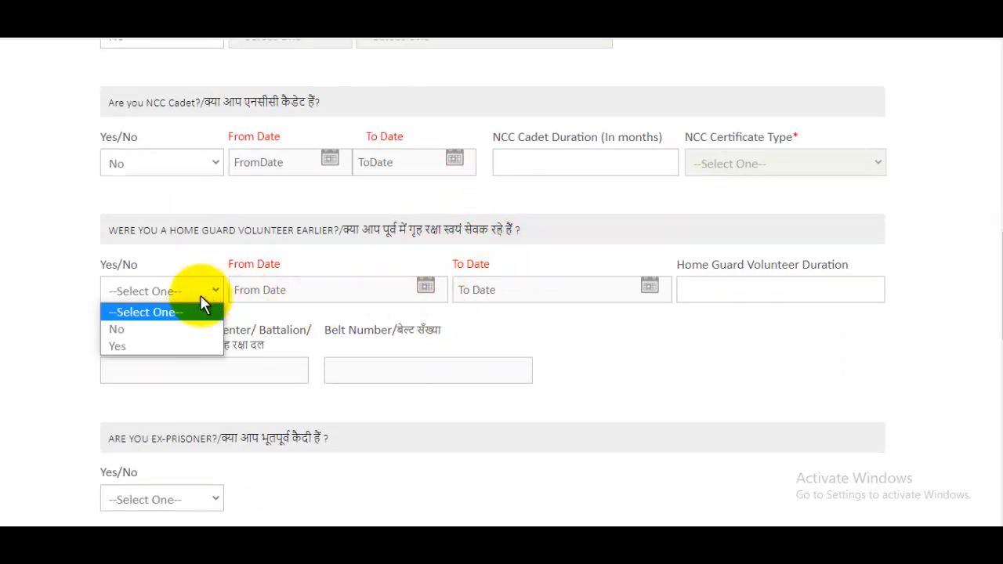
{"action": "left_click", "coordinate": [136, 325]}
{"action": "scroll", "coordinate": [470, 313], "scroll_direction": "down", "scroll_amount": 2}
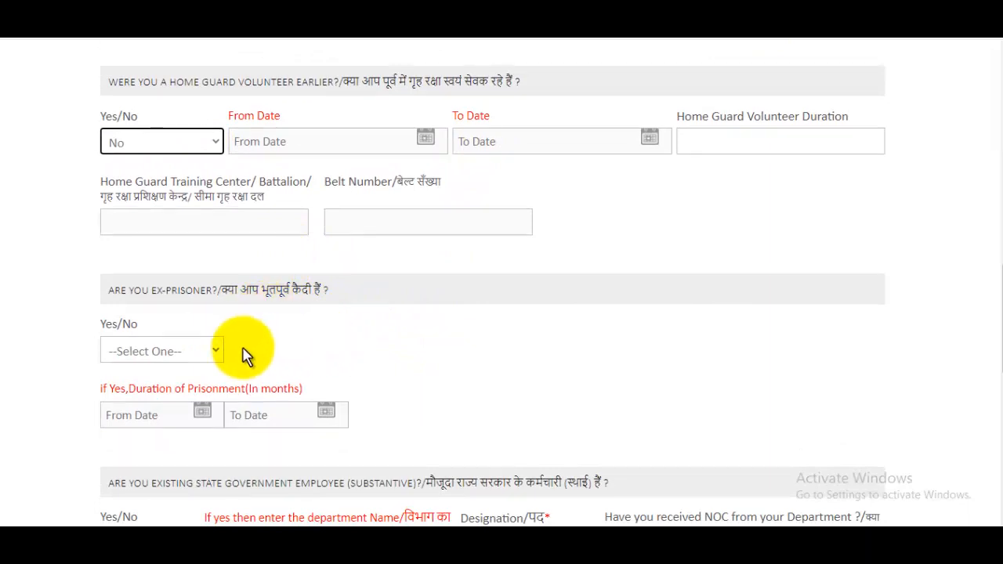
{"action": "left_click", "coordinate": [182, 352]}
{"action": "left_click", "coordinate": [131, 388]}
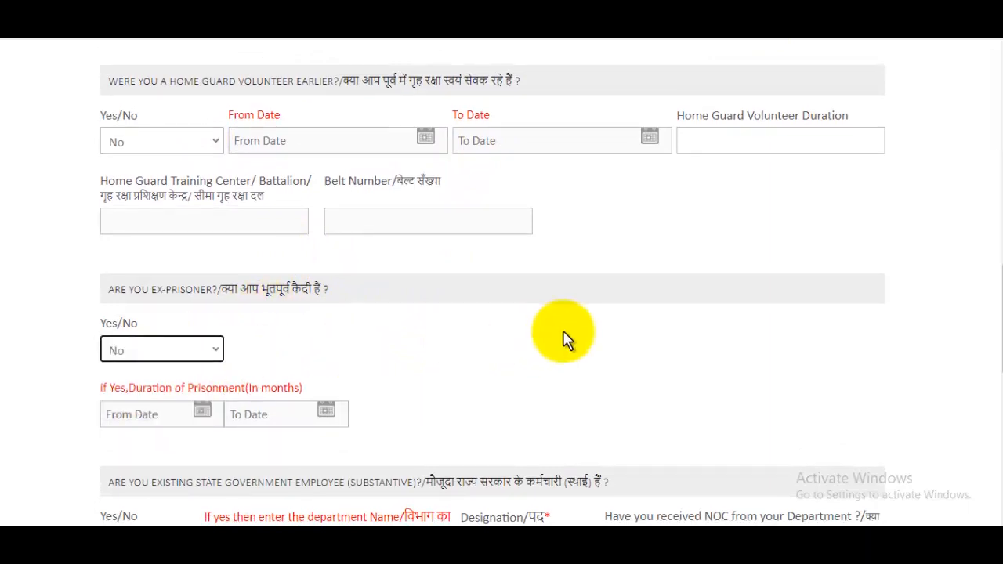
{"action": "scroll", "coordinate": [562, 338], "scroll_direction": "down", "scroll_amount": 2}
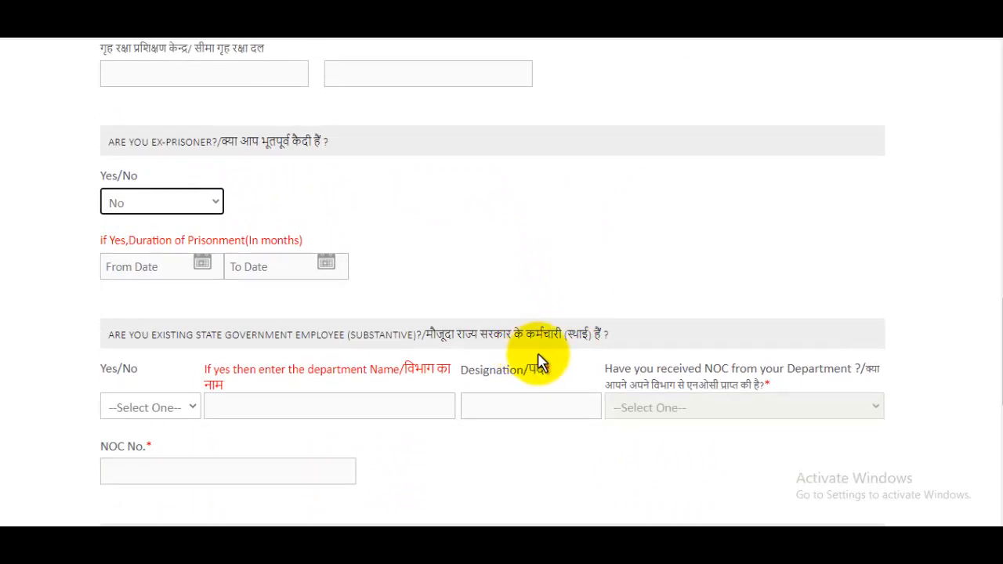
{"action": "left_click", "coordinate": [174, 414]}
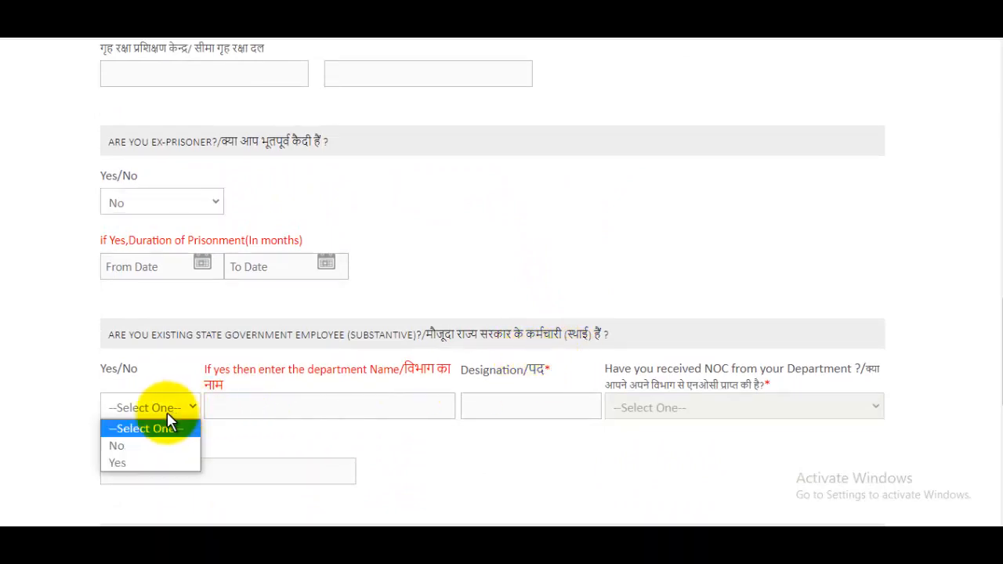
{"action": "left_click", "coordinate": [129, 446]}
{"action": "scroll", "coordinate": [676, 319], "scroll_direction": "down", "scroll_amount": 3}
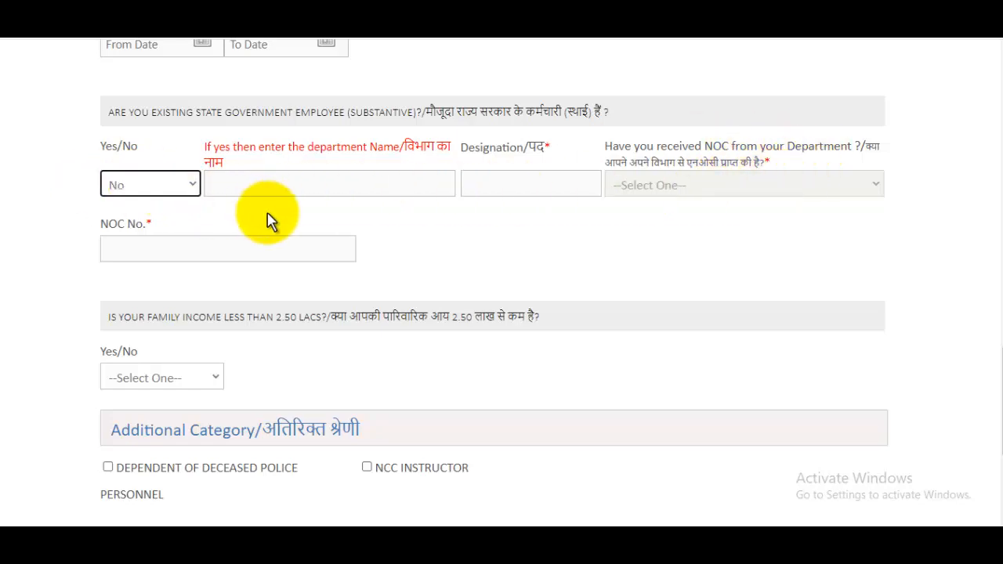
Answer No to family income below 2.50 lacs and to the FIR question, then continue to Qualification & Experience
{"action": "scroll", "coordinate": [404, 286], "scroll_direction": "down", "scroll_amount": 1}
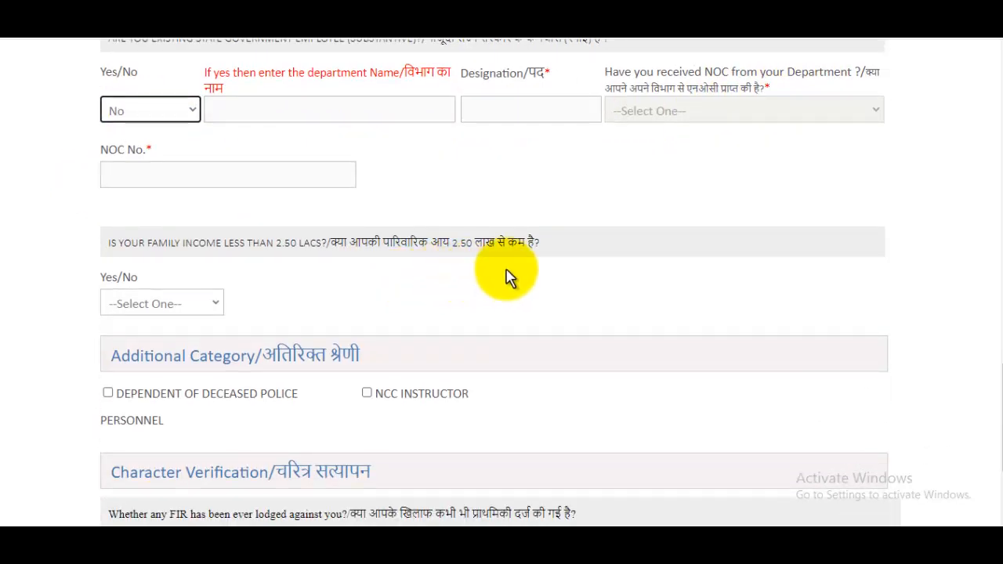
{"action": "left_click", "coordinate": [129, 311]}
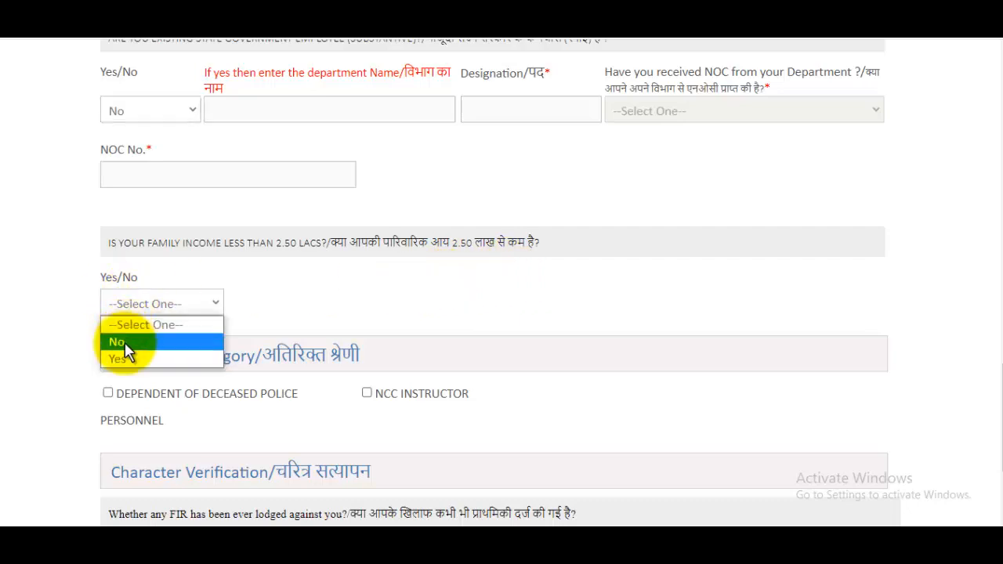
{"action": "left_click", "coordinate": [125, 342]}
{"action": "scroll", "coordinate": [544, 300], "scroll_direction": "down", "scroll_amount": 2}
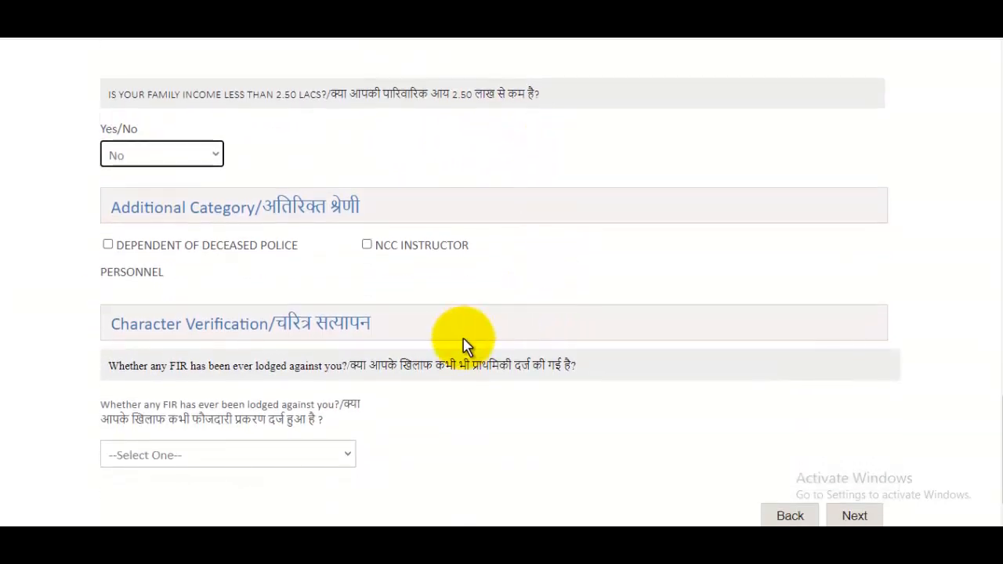
{"action": "scroll", "coordinate": [470, 347], "scroll_direction": "down", "scroll_amount": 1}
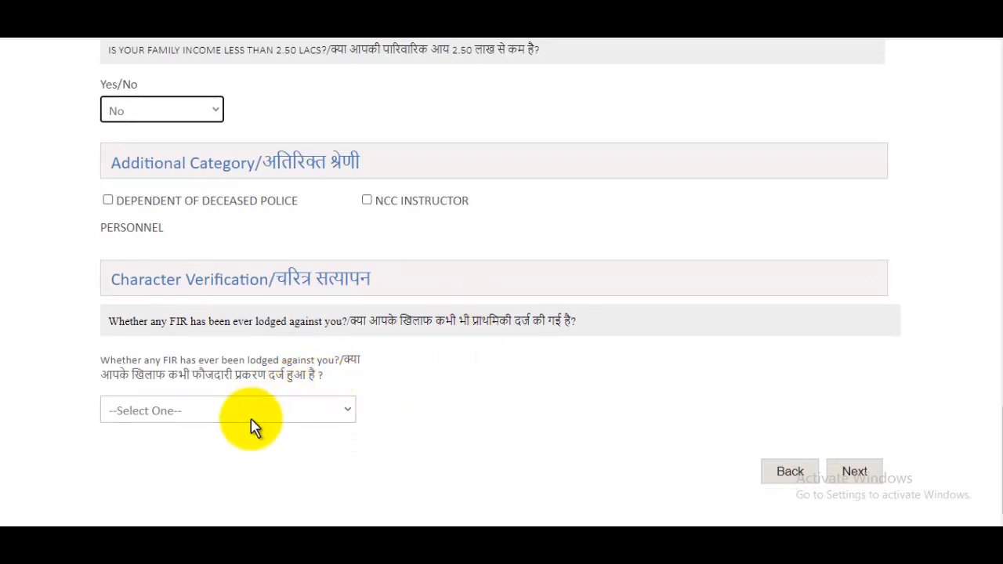
{"action": "left_click", "coordinate": [247, 416]}
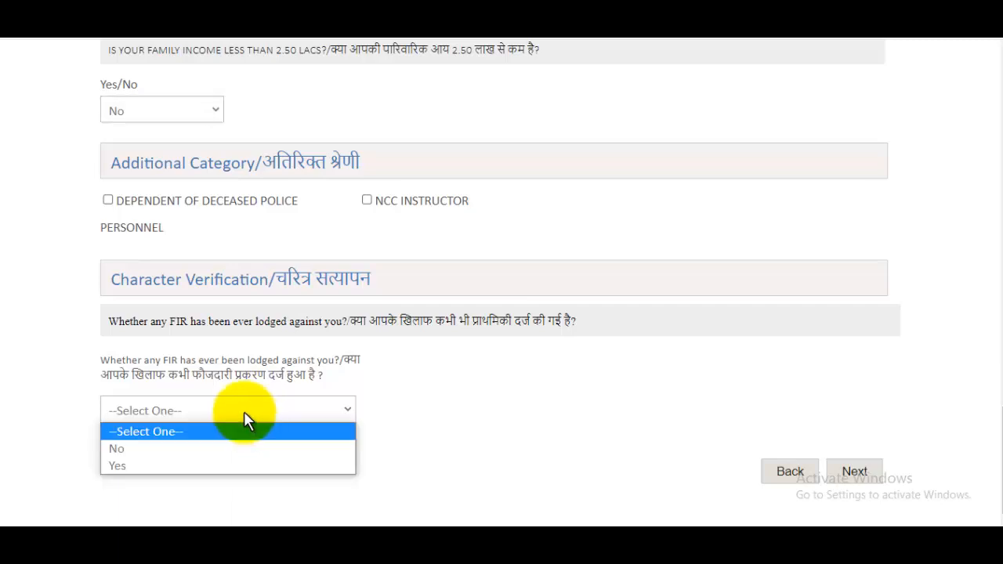
{"action": "left_click", "coordinate": [148, 449]}
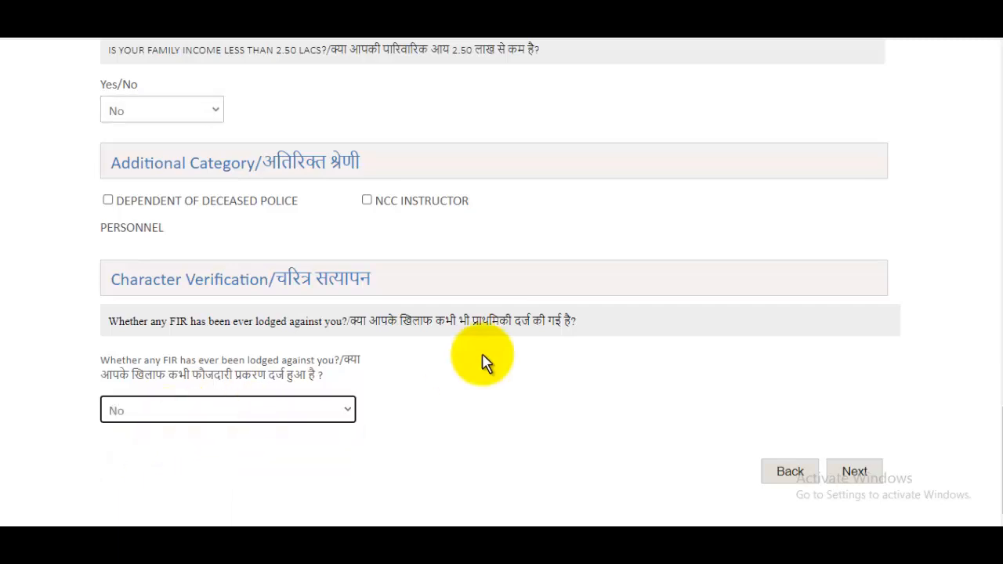
{"action": "left_click", "coordinate": [855, 473]}
Accept the qualification data discrepancy notice
{"action": "scroll", "coordinate": [509, 292], "scroll_direction": "down", "scroll_amount": 1}
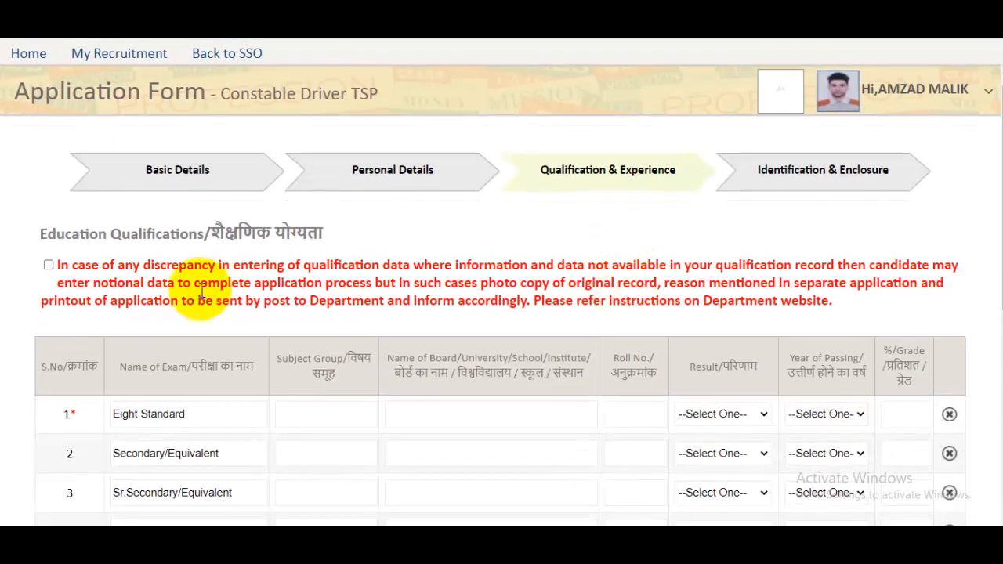
{"action": "left_click", "coordinate": [49, 265]}
{"action": "scroll", "coordinate": [240, 264], "scroll_direction": "down", "scroll_amount": 2}
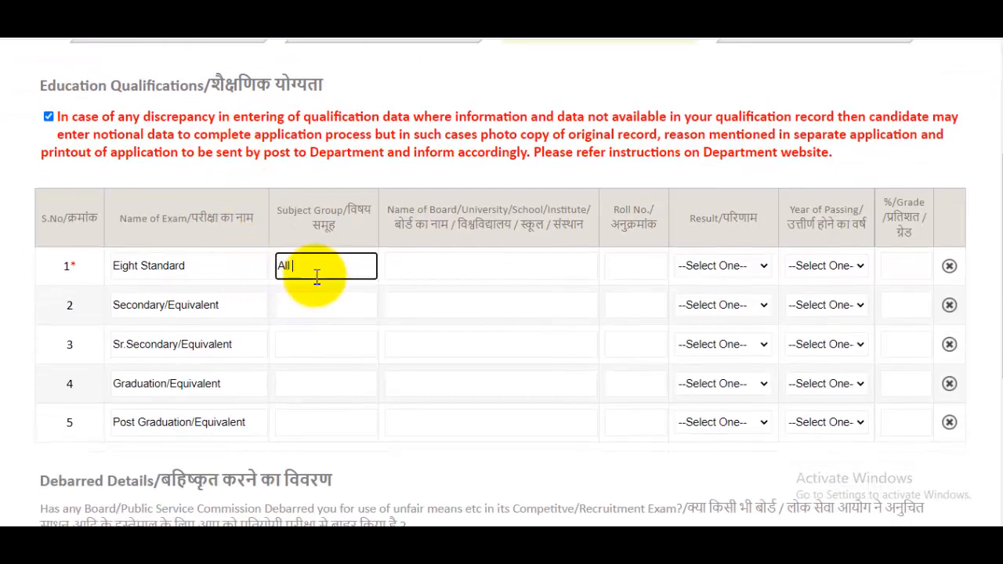
Fill the Eighth Standard row with All Subject, a corrected school name, Percentage, 2010 and 96
{"action": "left_click", "coordinate": [316, 274]}
{"action": "type", "text": "All Subject"}
{"action": "left_click", "coordinate": [440, 267]}
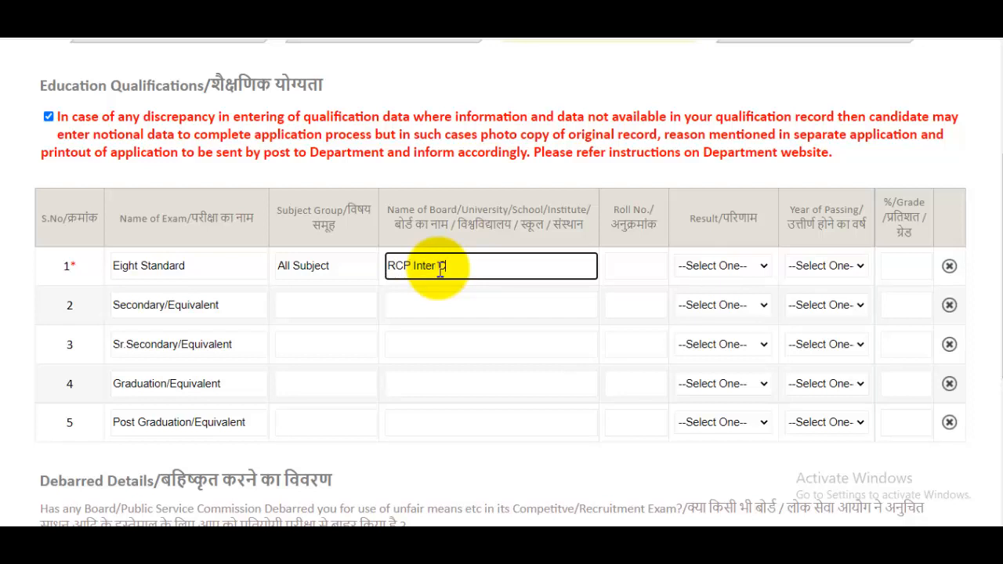
{"action": "type", "text": "ge"}
{"action": "left_click", "coordinate": [462, 269]}
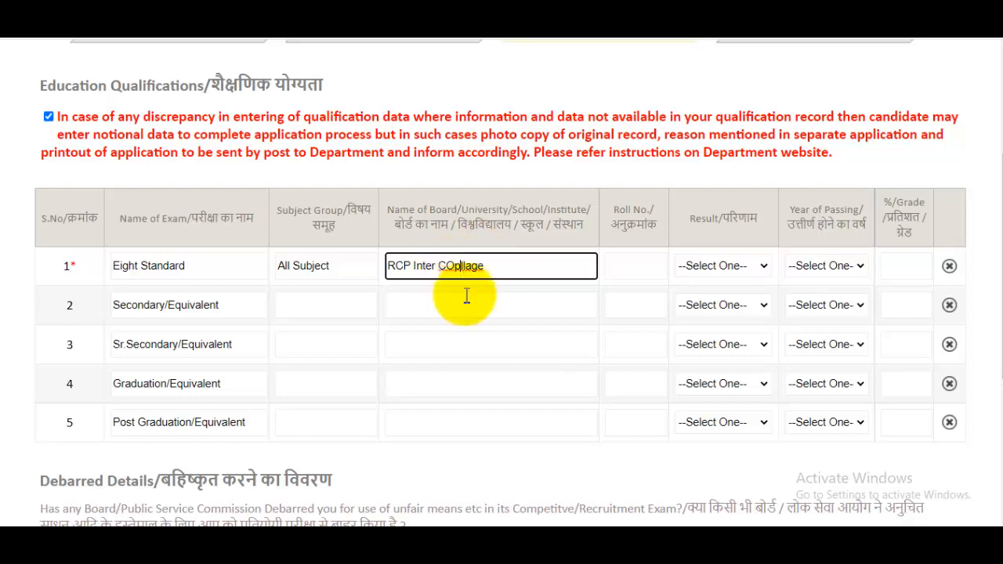
{"action": "type", "text": "o"}
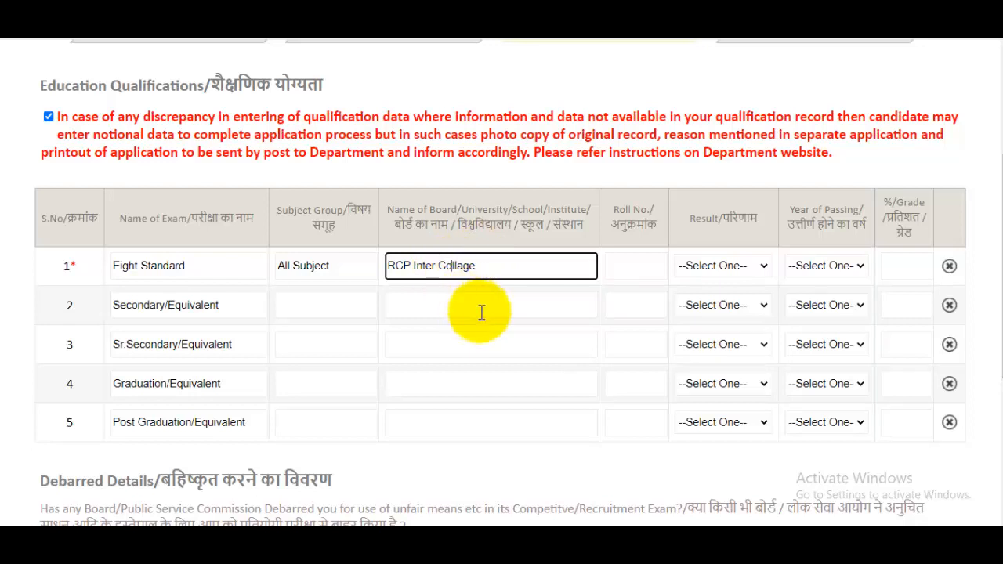
{"action": "left_click", "coordinate": [627, 267]}
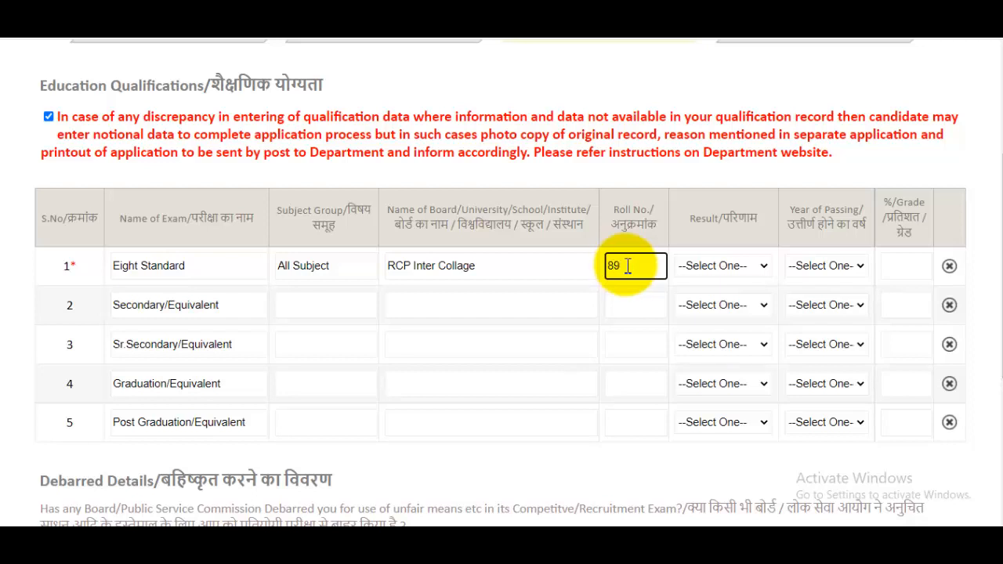
{"action": "left_click", "coordinate": [717, 266]}
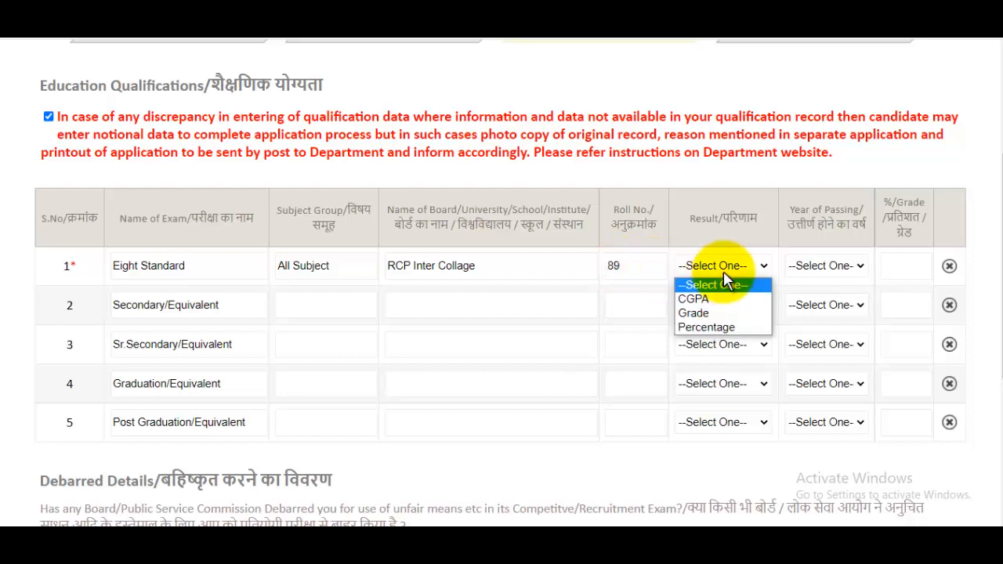
{"action": "left_click", "coordinate": [715, 327]}
{"action": "left_click", "coordinate": [829, 267]}
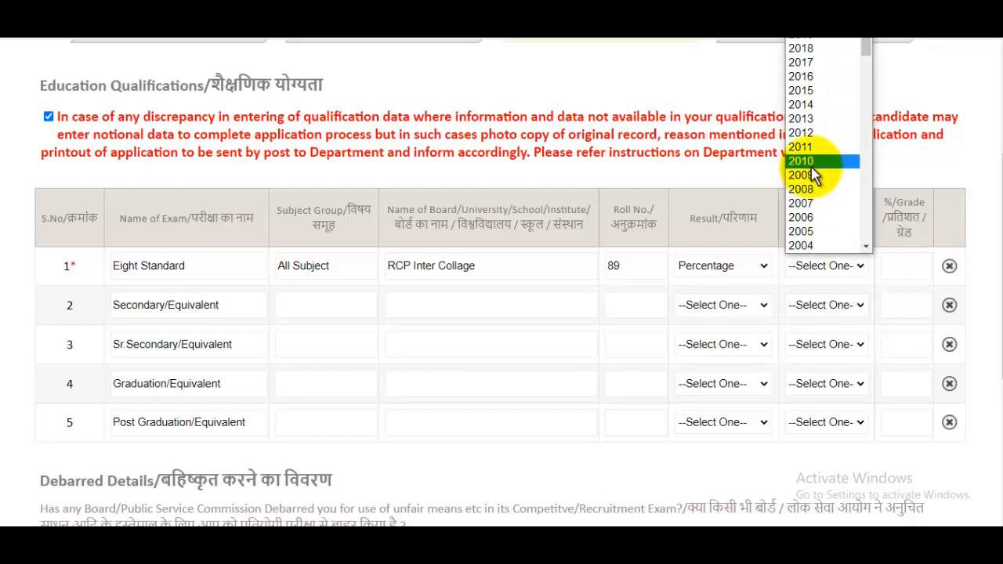
{"action": "left_click", "coordinate": [811, 163]}
{"action": "left_click", "coordinate": [897, 265]}
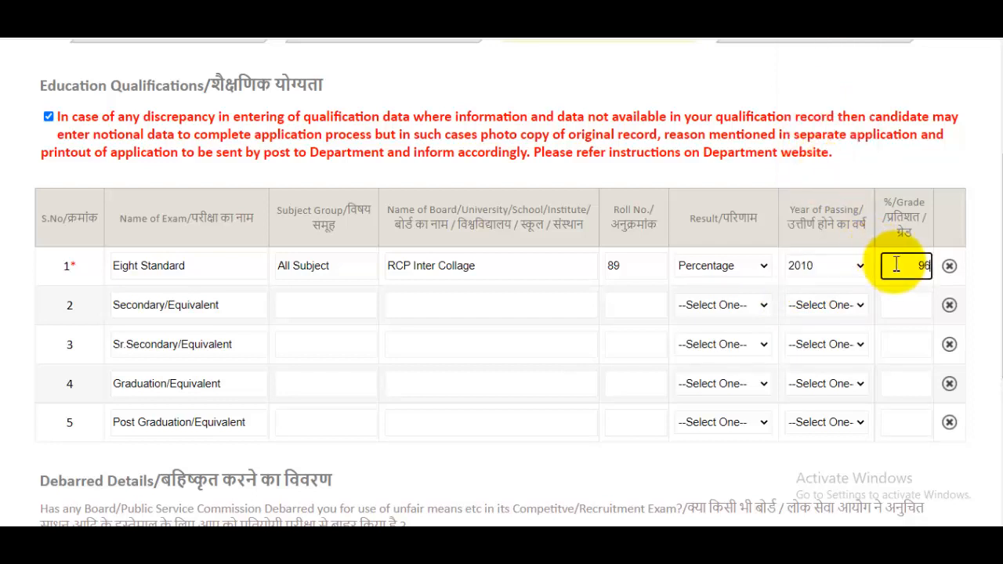
{"action": "type", "text": "96"}
Fill the Secondary row with All Subject, UP Board, its roll number, Percentage and 2012
{"action": "left_click", "coordinate": [329, 312]}
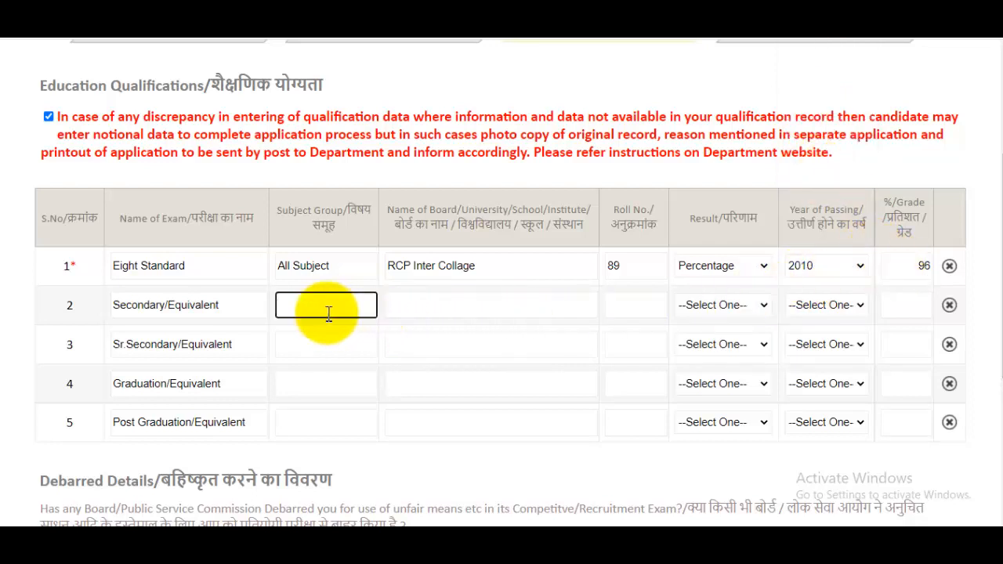
{"action": "triple_click", "coordinate": [328, 270]}
{"action": "key", "text": "ctrl+c"}
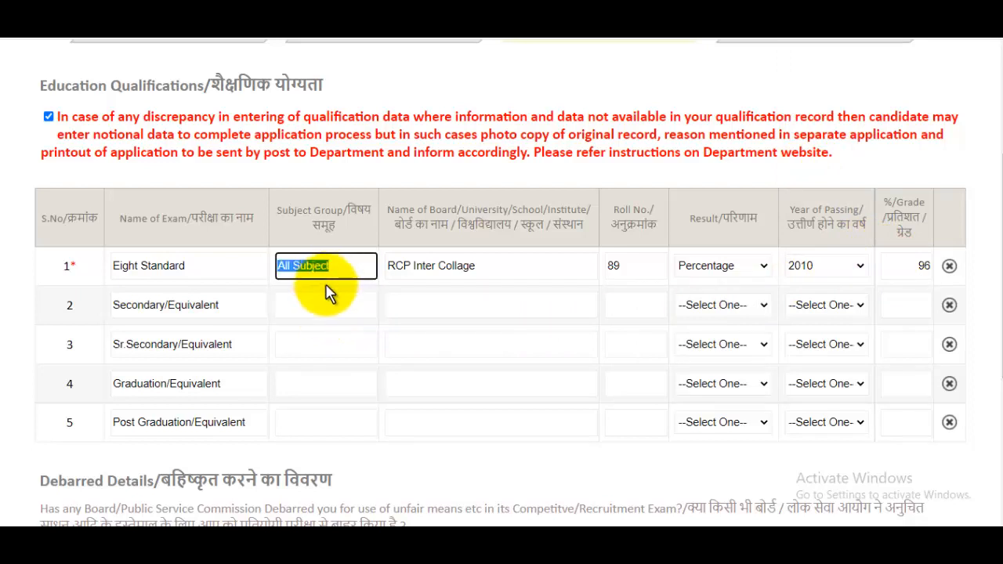
{"action": "left_click", "coordinate": [318, 305]}
{"action": "key", "text": "ctrl+v"}
{"action": "left_click", "coordinate": [470, 306]}
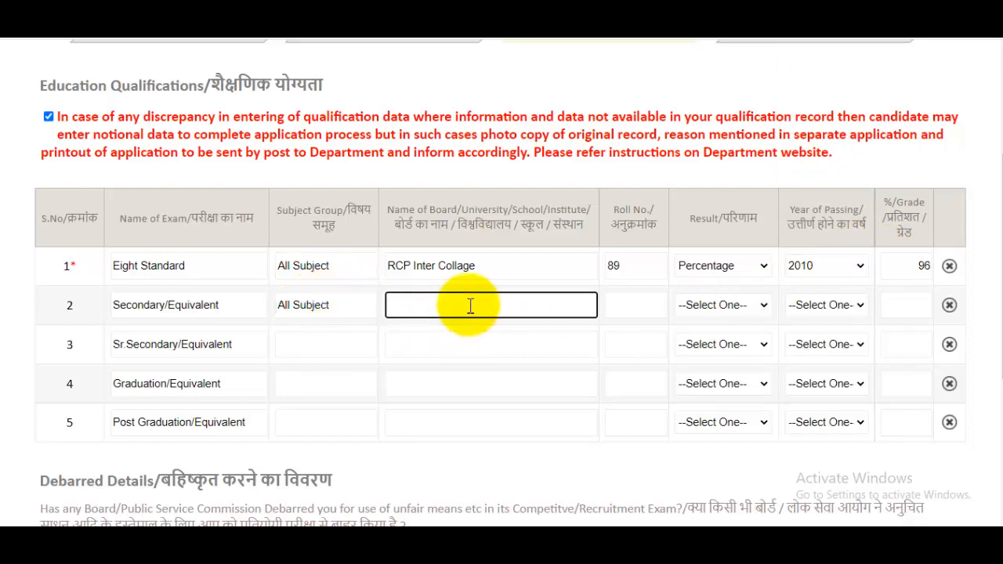
{"action": "type", "text": "UP Board"}
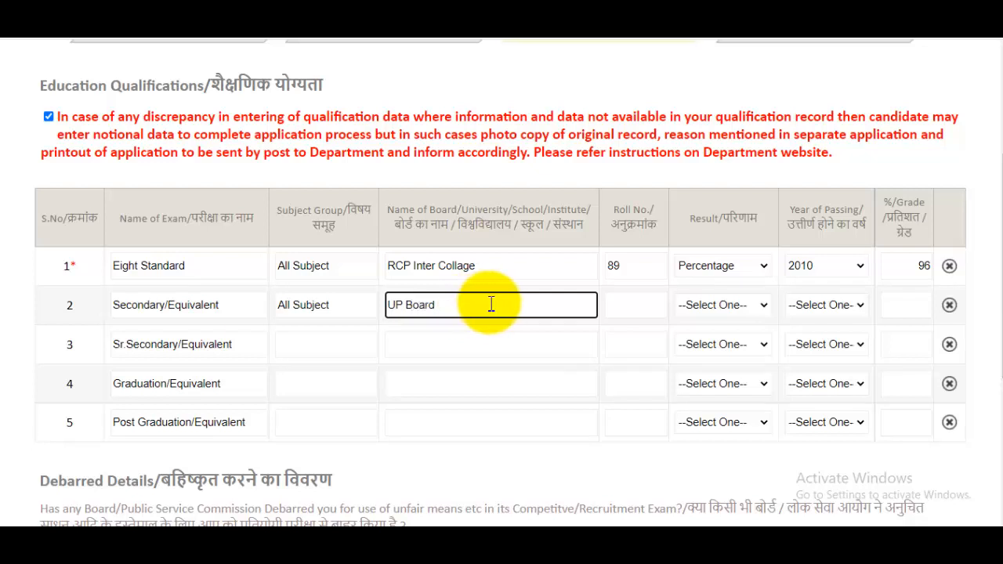
{"action": "left_click", "coordinate": [623, 301]}
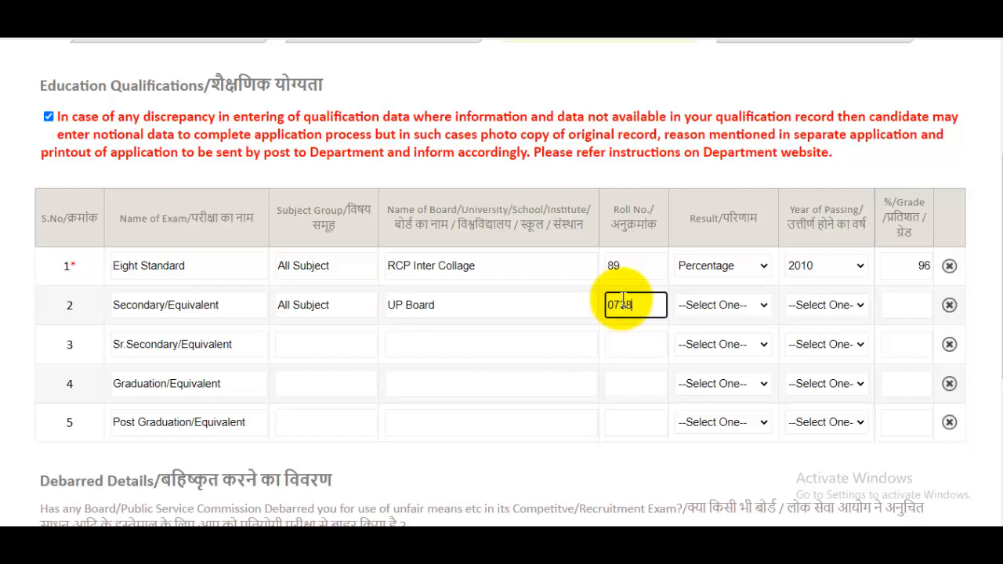
{"action": "left_click", "coordinate": [717, 310]}
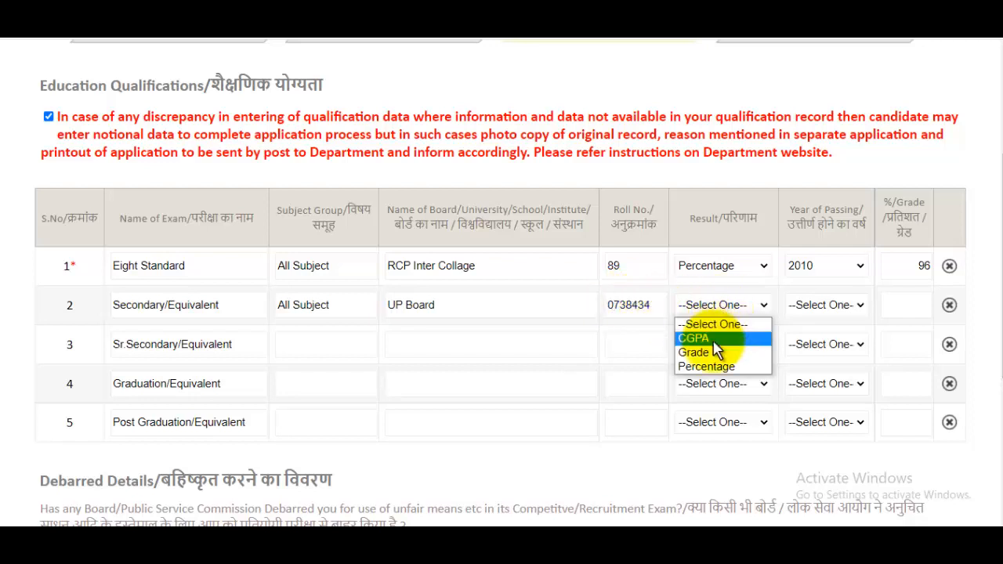
{"action": "left_click", "coordinate": [712, 365]}
{"action": "left_click", "coordinate": [802, 307]}
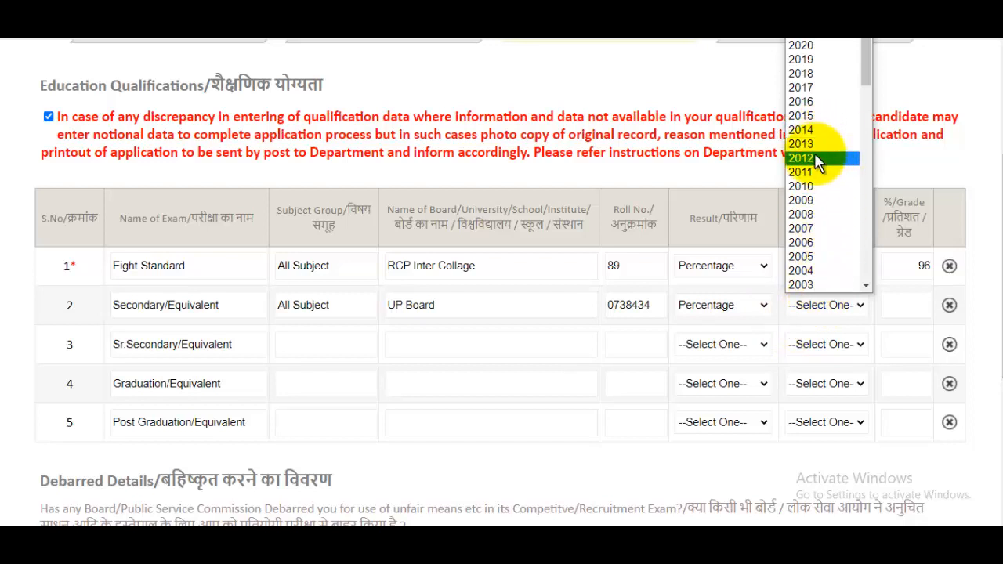
{"action": "left_click", "coordinate": [815, 160]}
{"action": "left_click", "coordinate": [907, 308]}
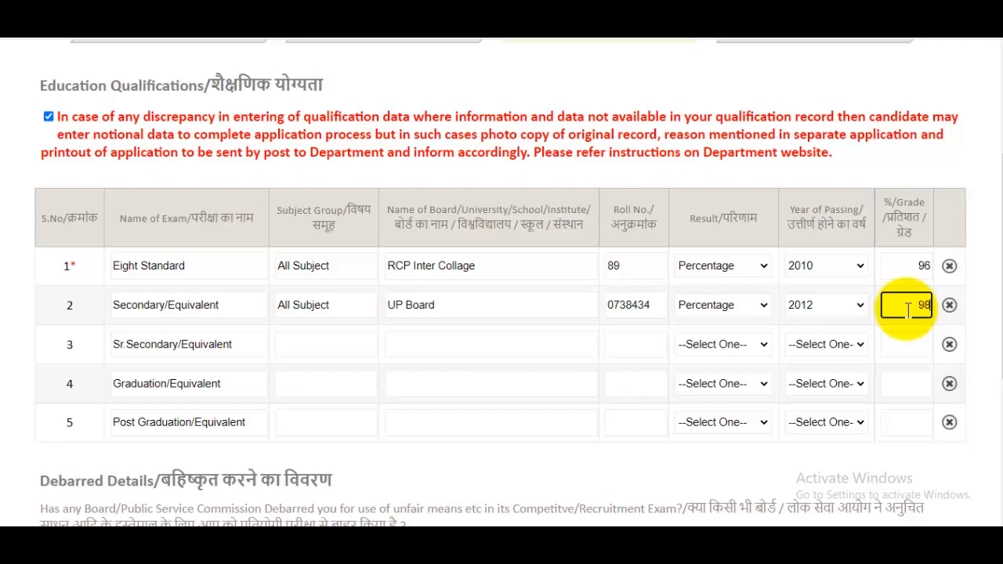
Fill the Sr.Secondary row with PCM, UP Board, its roll number, Percentage, 2014 and 94
{"action": "left_click", "coordinate": [331, 347]}
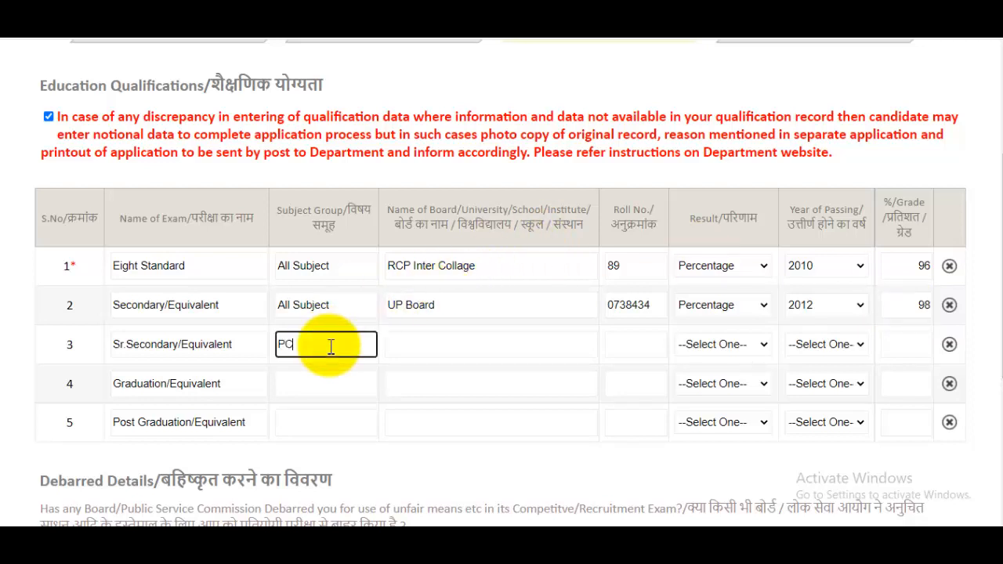
{"action": "type", "text": "PCM"}
{"action": "key", "text": "Tab"}
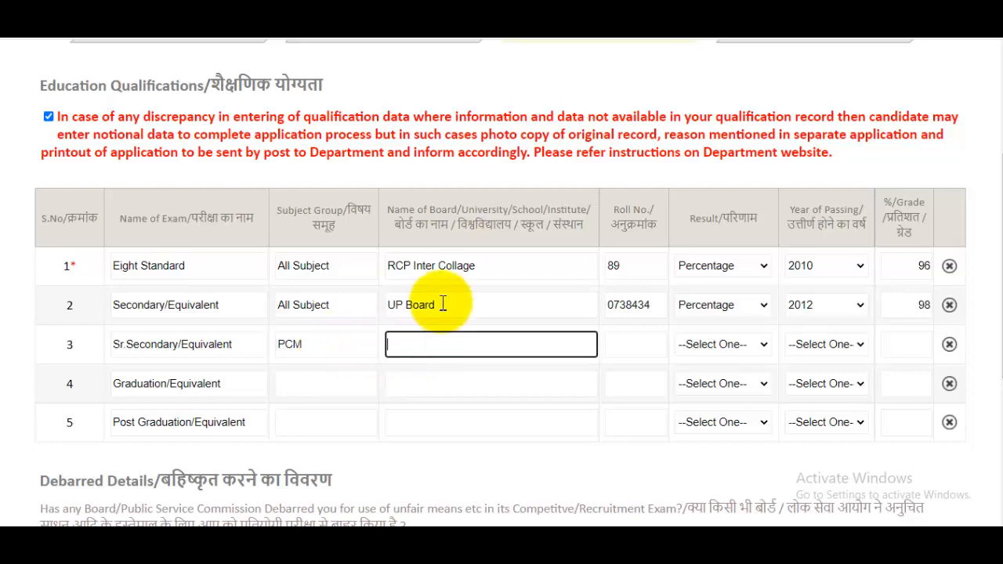
{"action": "left_click", "coordinate": [446, 304]}
{"action": "left_click", "coordinate": [452, 339]}
{"action": "key", "text": "ctrl+v"}
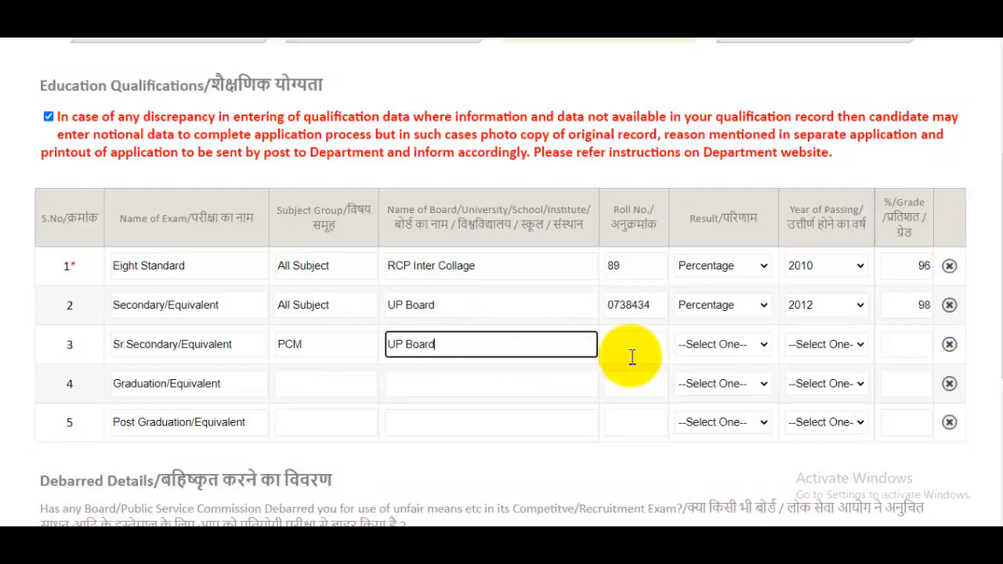
{"action": "left_click", "coordinate": [645, 353]}
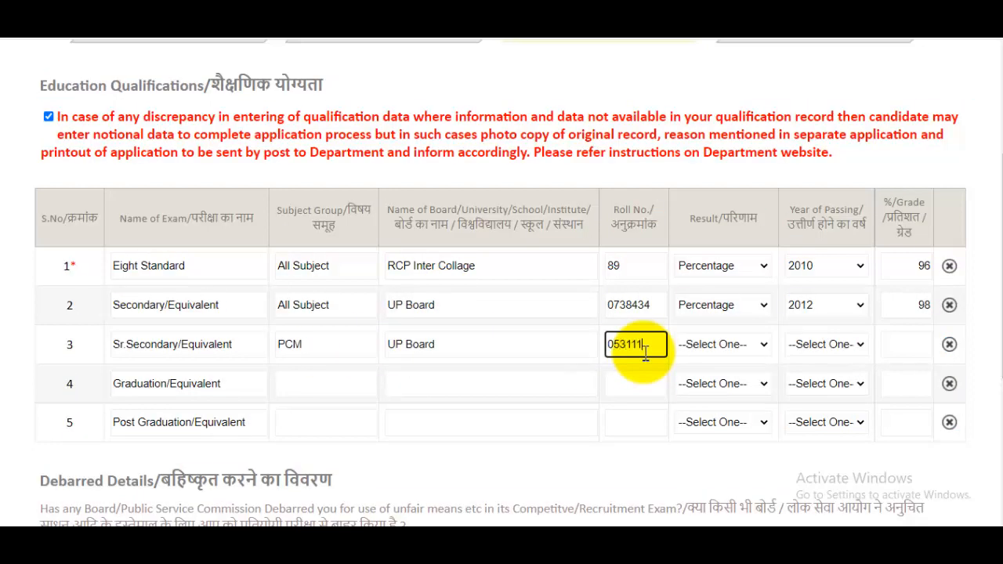
{"action": "left_click", "coordinate": [725, 346]}
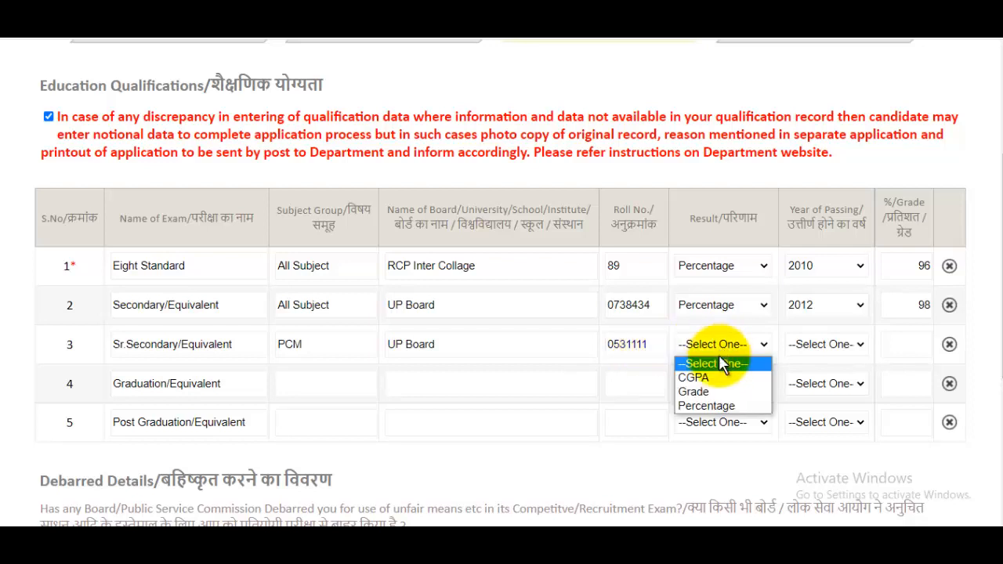
{"action": "left_click", "coordinate": [710, 406]}
{"action": "left_click", "coordinate": [828, 347]}
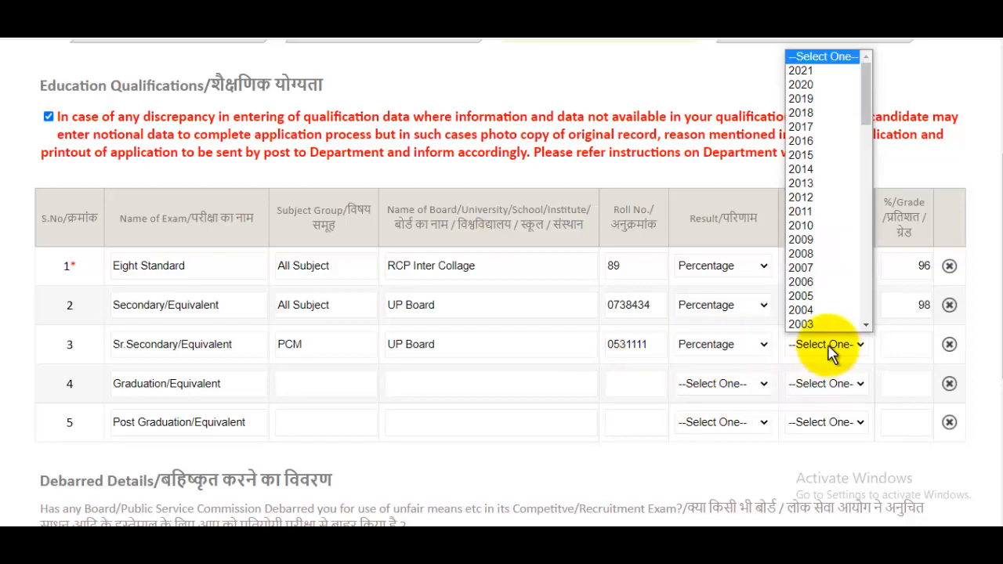
{"action": "scroll", "coordinate": [832, 220], "scroll_direction": "down", "scroll_amount": 1}
{"action": "left_click", "coordinate": [819, 141]}
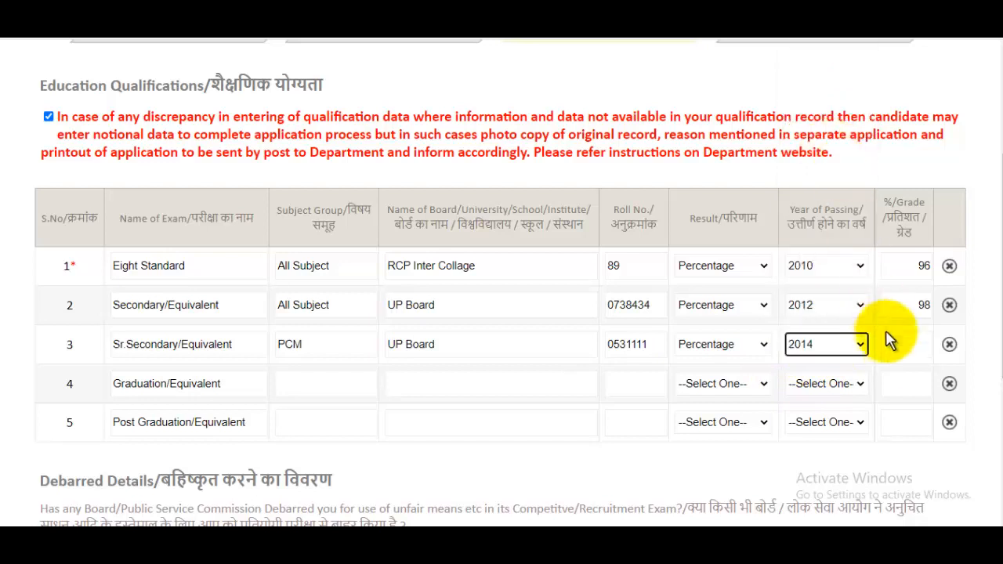
{"action": "left_click", "coordinate": [915, 347]}
{"action": "type", "text": "94"}
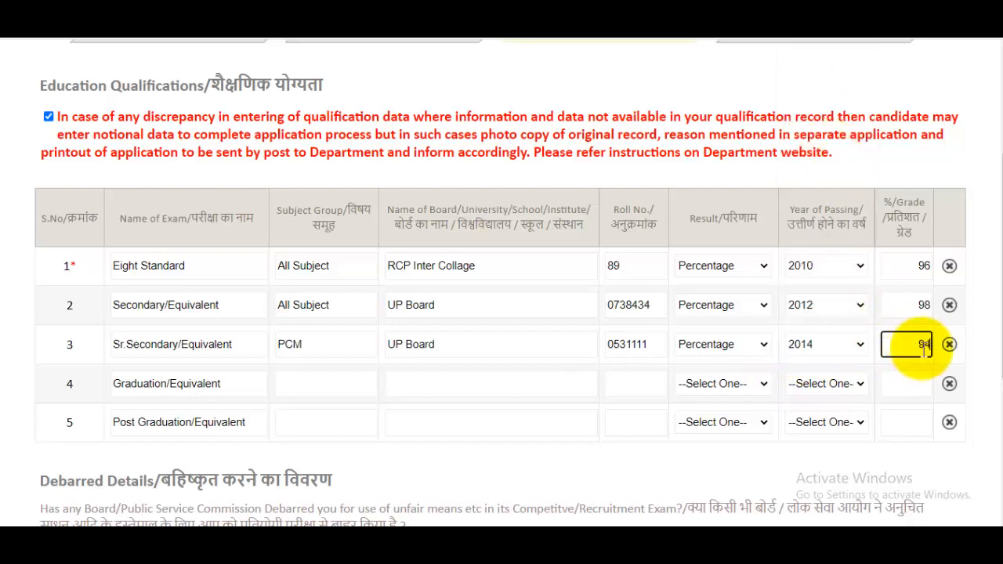
Submit the completed qualification details
{"action": "scroll", "coordinate": [998, 266], "scroll_direction": "down", "scroll_amount": 1}
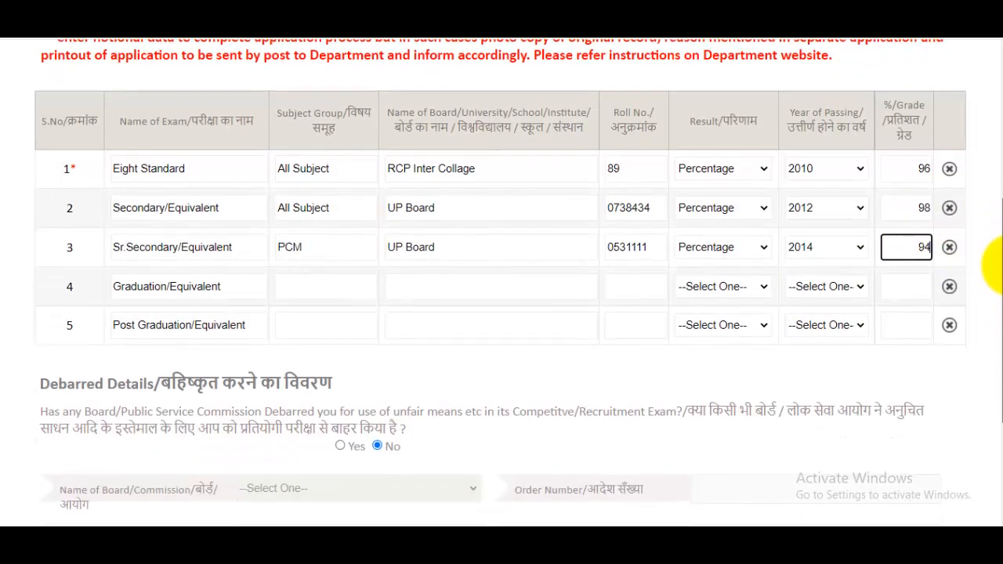
{"action": "scroll", "coordinate": [988, 298], "scroll_direction": "down", "scroll_amount": 2}
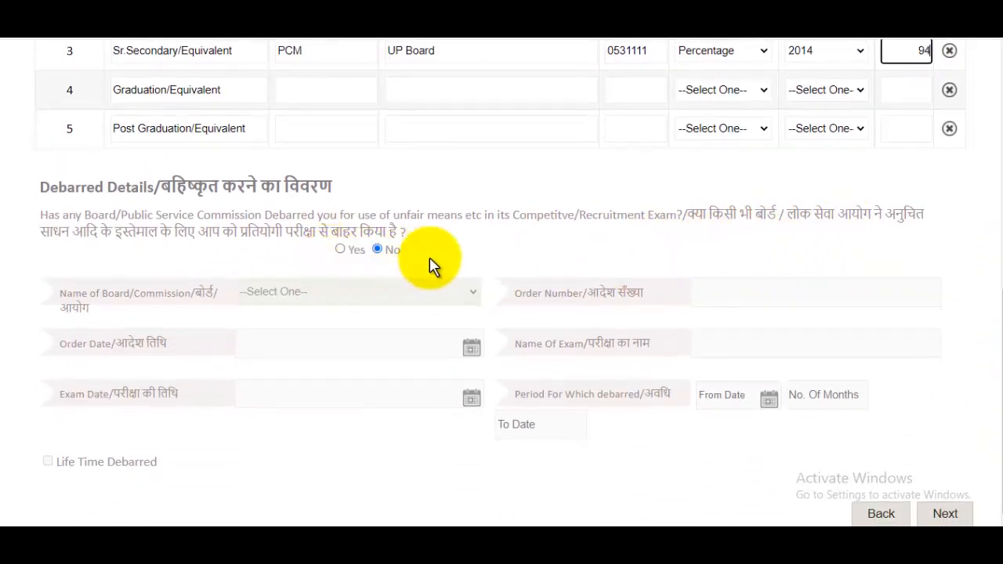
{"action": "left_click", "coordinate": [947, 515]}
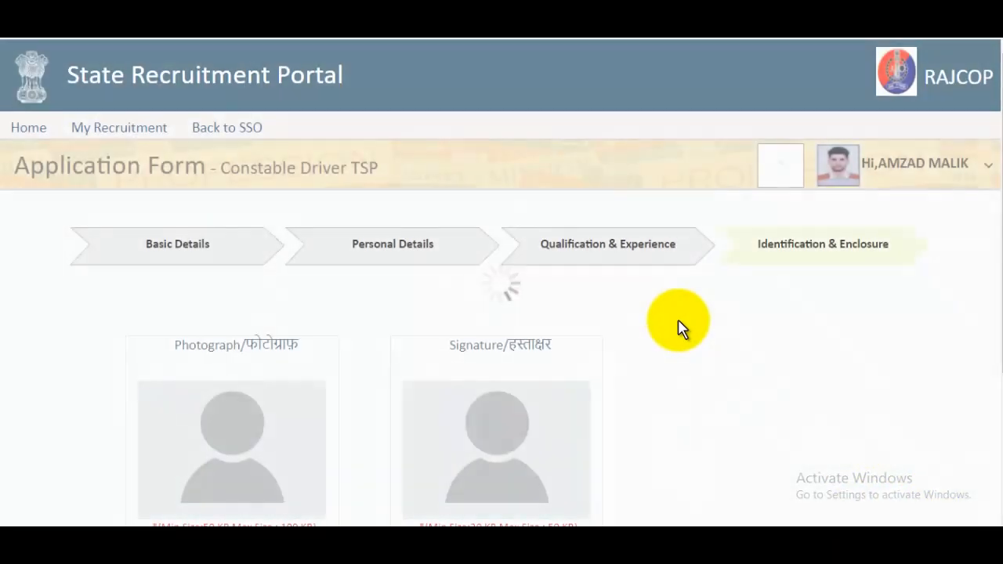
Upload 50Kbplusphoto from the Pictures folder as the photograph
{"action": "scroll", "coordinate": [685, 324], "scroll_direction": "down", "scroll_amount": 3}
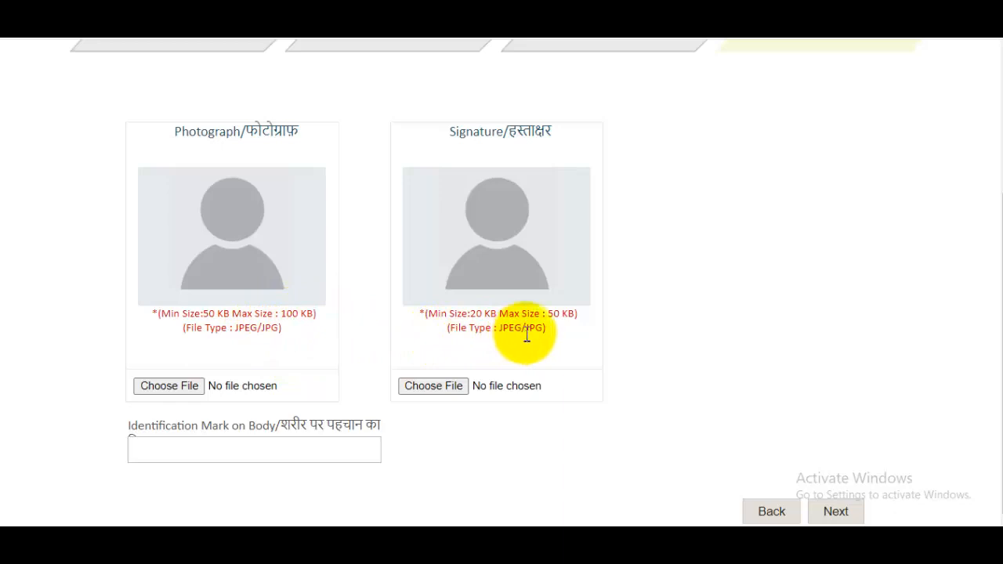
{"action": "left_click", "coordinate": [183, 383]}
{"action": "left_click", "coordinate": [457, 376]}
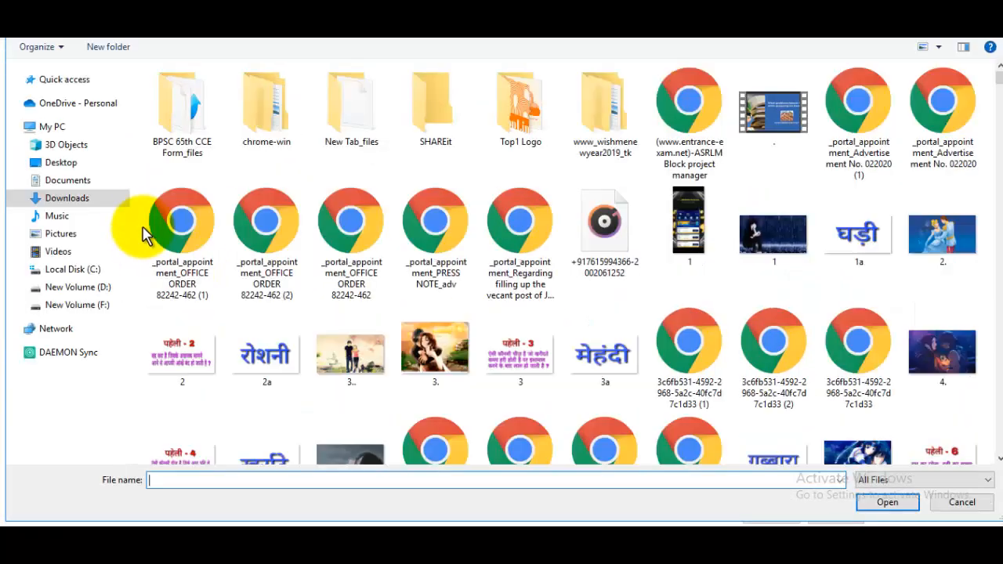
{"action": "left_click", "coordinate": [66, 233]}
{"action": "left_click", "coordinate": [687, 120]}
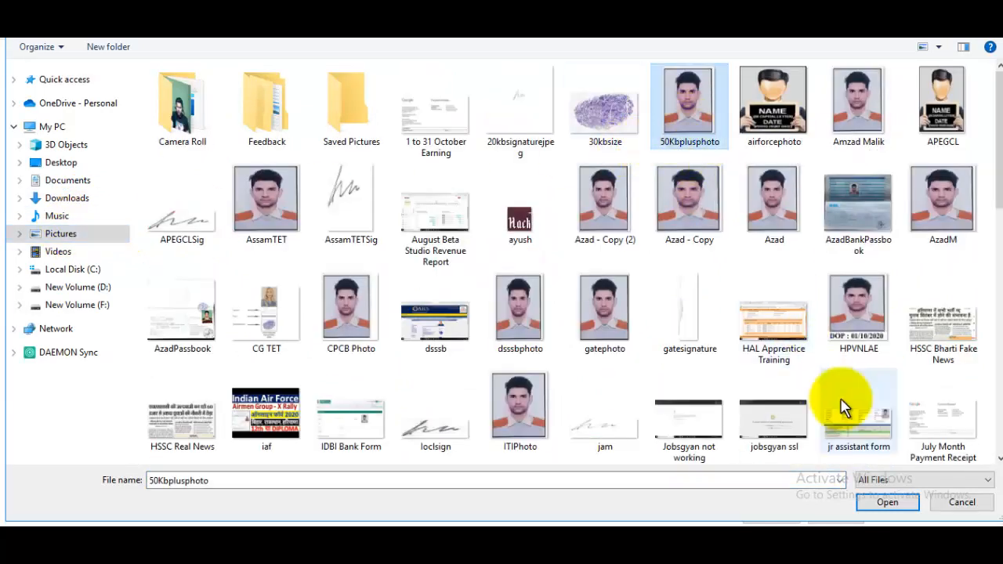
{"action": "left_click", "coordinate": [887, 503]}
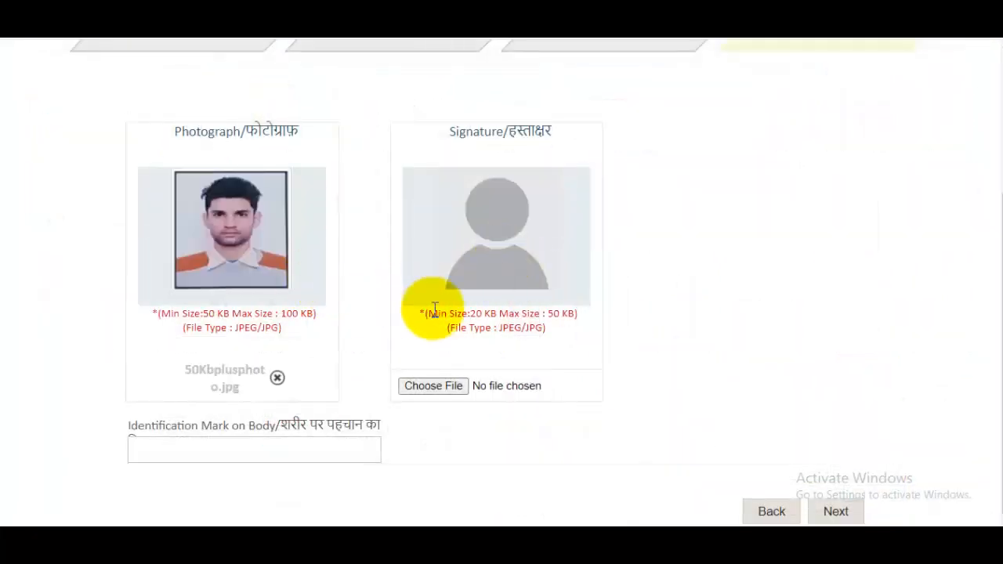
Upload 20kbsignaturejpeg as the signature, enter identification mark 'Mole on My Chick', and continue
{"action": "left_click", "coordinate": [434, 385]}
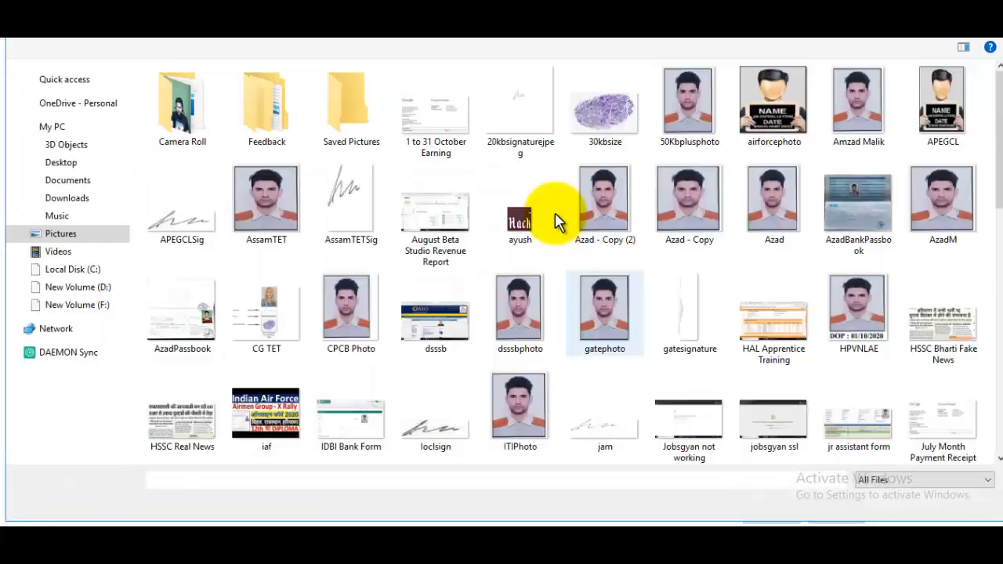
{"action": "left_click", "coordinate": [520, 94]}
{"action": "left_click", "coordinate": [862, 504]}
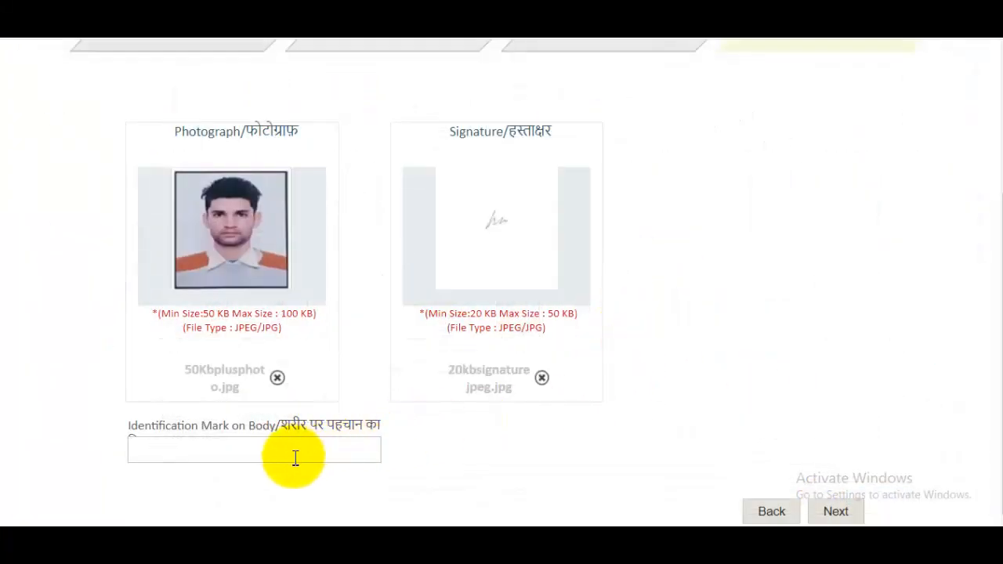
{"action": "left_click", "coordinate": [296, 459]}
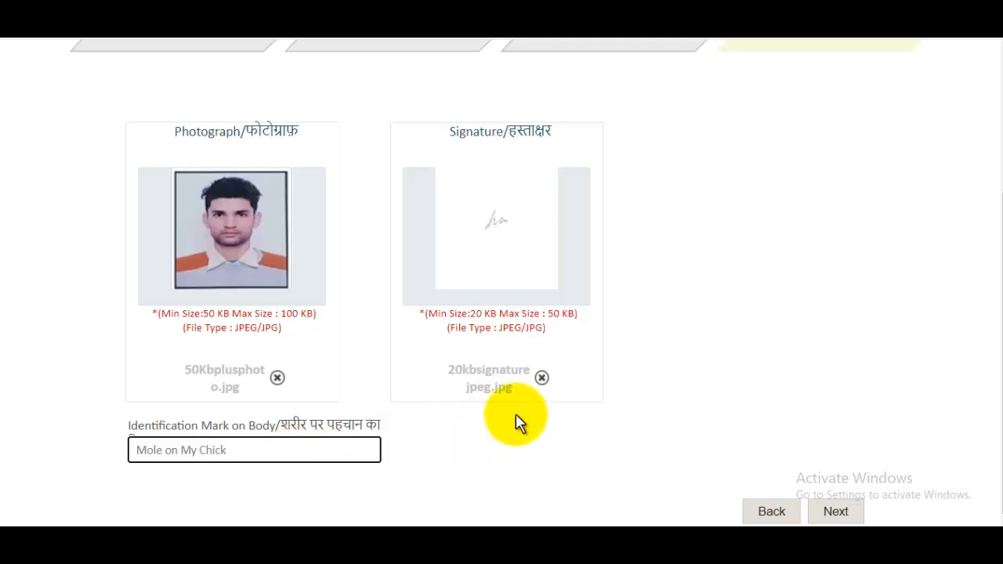
{"action": "left_click", "coordinate": [835, 512]}
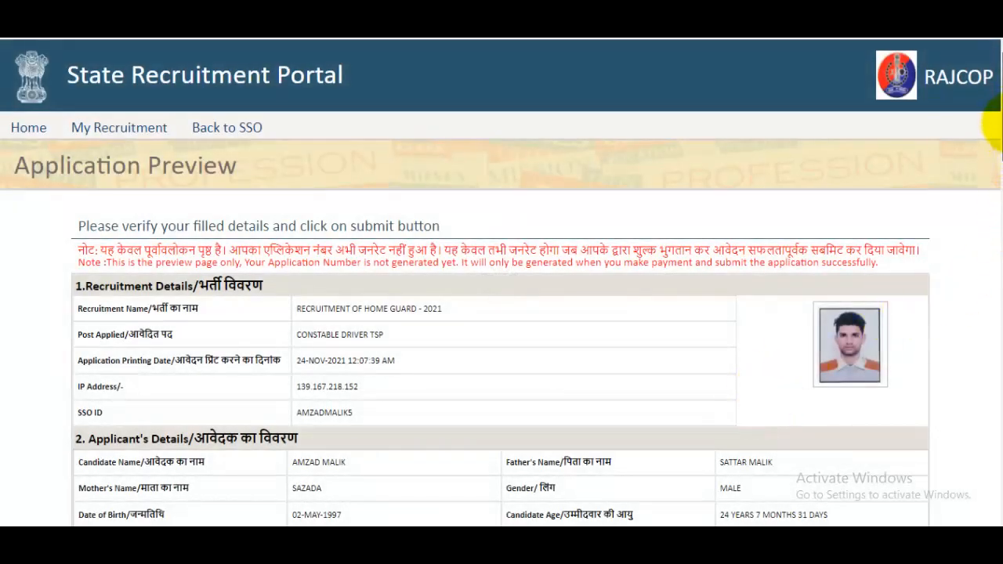
Accept the declaration on the preview and confirm paying the application fee
{"action": "left_click_drag", "start_coordinate": [995, 122], "coordinate": [997, 472]}
{"action": "left_click", "coordinate": [91, 234]}
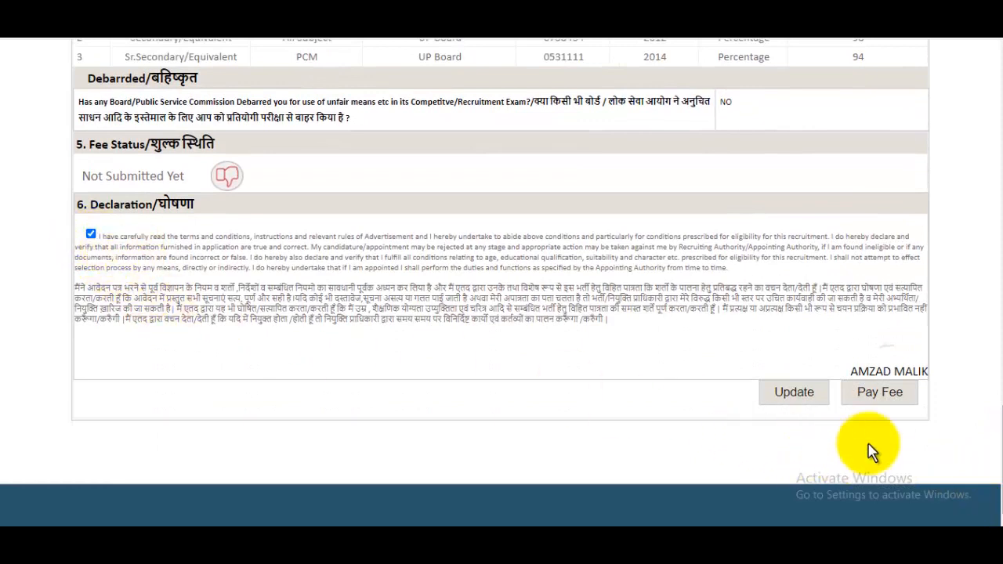
{"action": "left_click", "coordinate": [884, 389]}
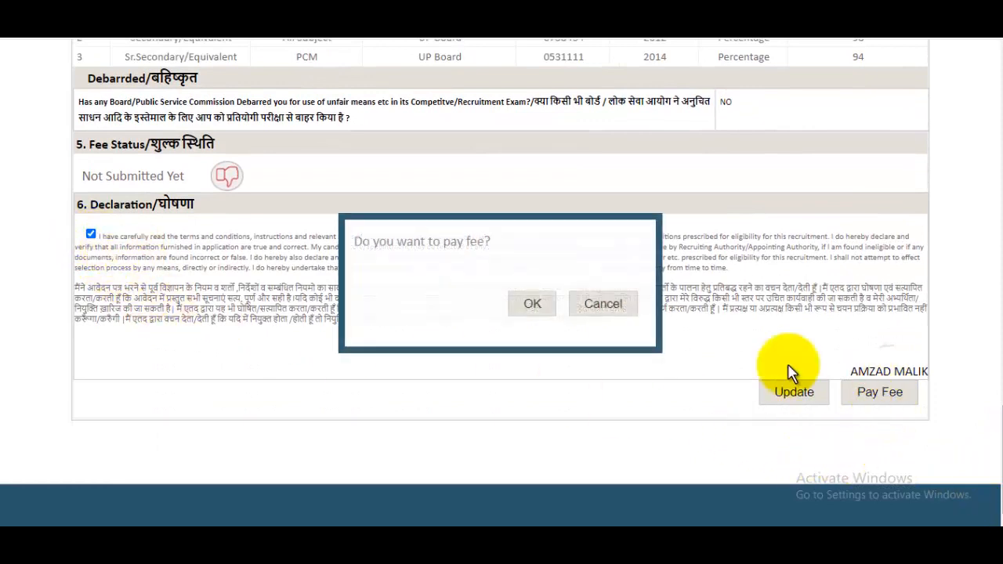
{"action": "left_click", "coordinate": [531, 306]}
Proceed to fee payment, confirming and dismissing the do-not-refresh warning
{"action": "scroll", "coordinate": [694, 327], "scroll_direction": "down", "scroll_amount": 5}
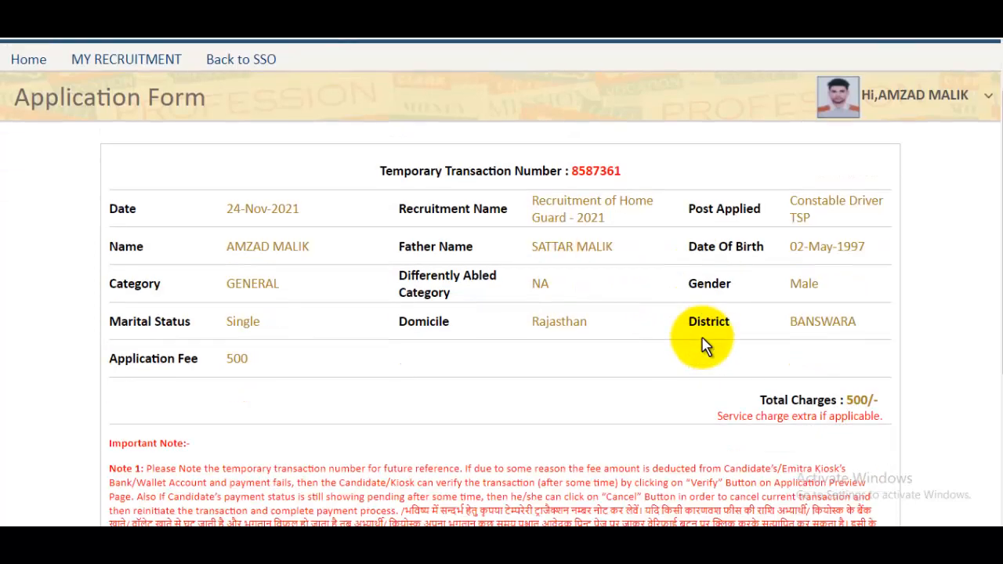
{"action": "left_click", "coordinate": [858, 419]}
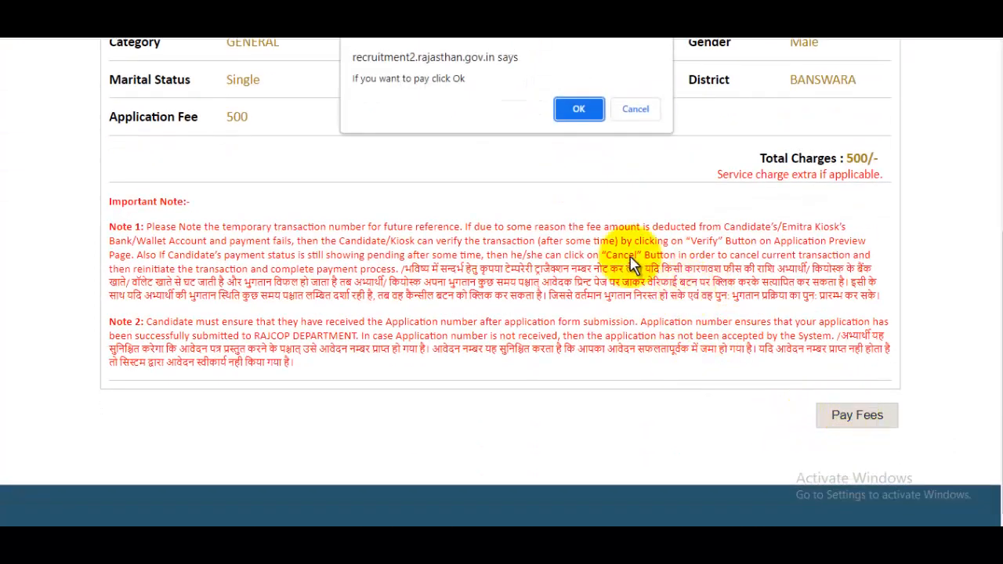
{"action": "left_click", "coordinate": [579, 109]}
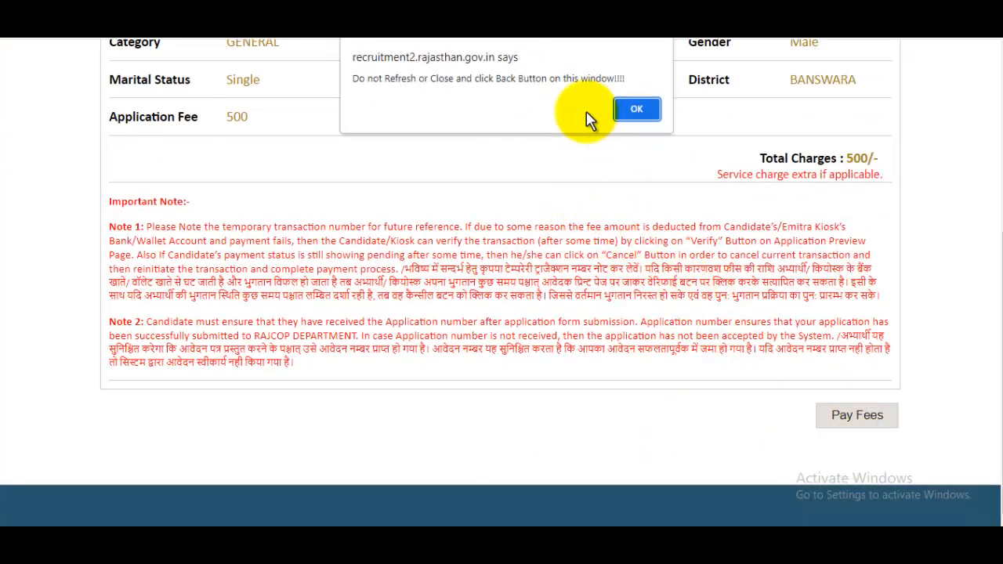
{"action": "left_click", "coordinate": [635, 114]}
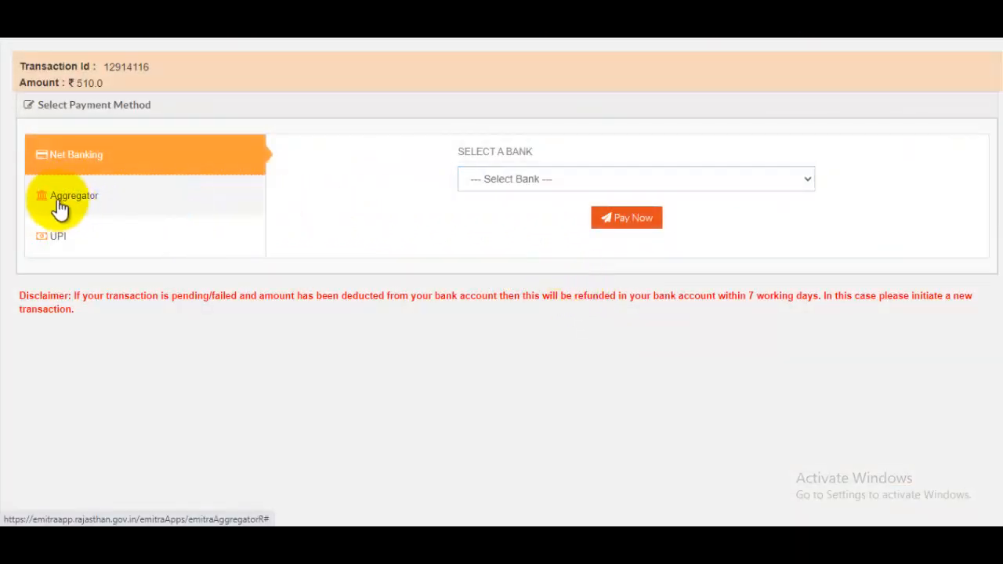
Pay through the BILLDESK aggregator and proceed to its ₹510 card payment form
{"action": "left_click", "coordinate": [47, 202]}
{"action": "left_click", "coordinate": [501, 179]}
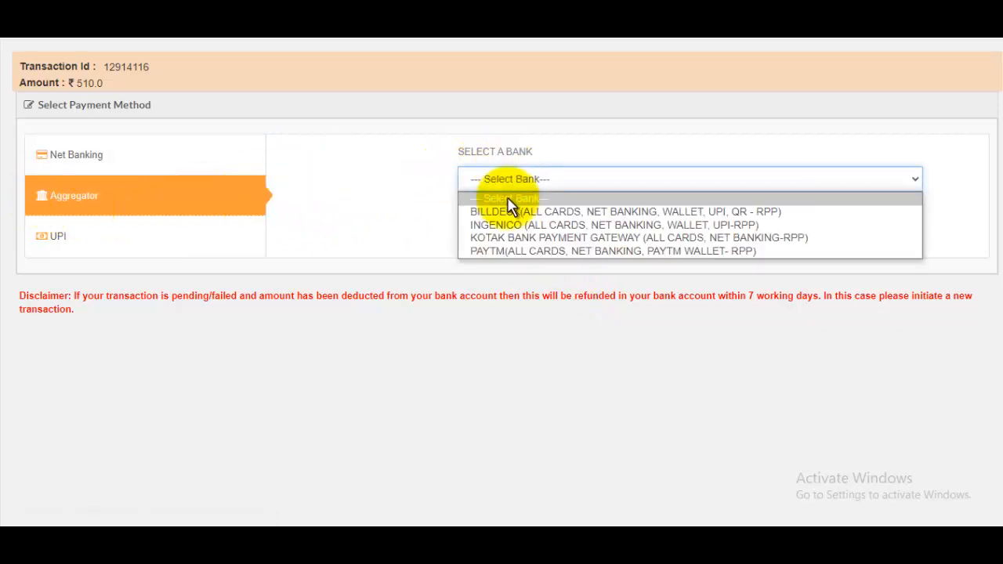
{"action": "left_click", "coordinate": [518, 213]}
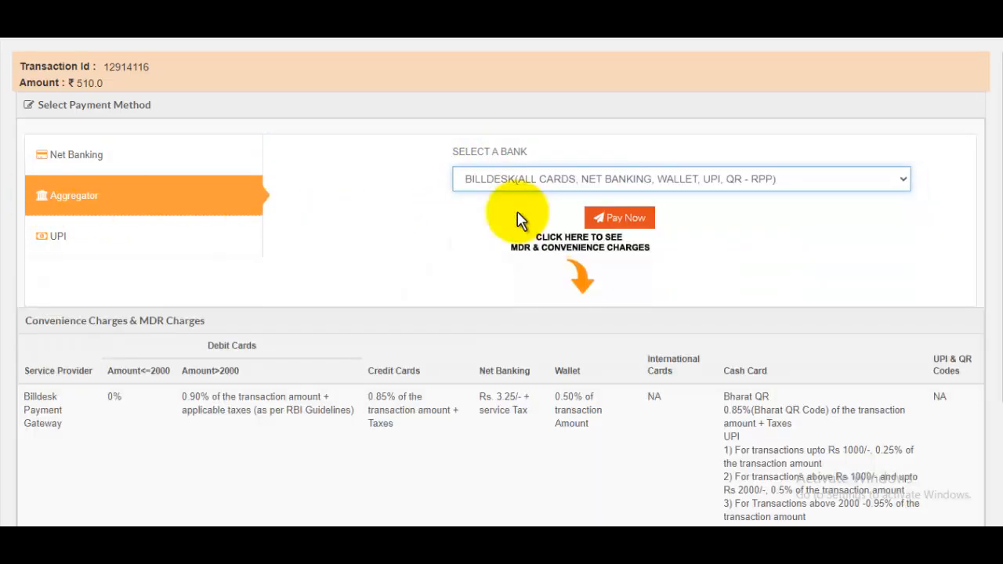
{"action": "scroll", "coordinate": [630, 231], "scroll_direction": "down", "scroll_amount": 2}
{"action": "left_click", "coordinate": [627, 64]}
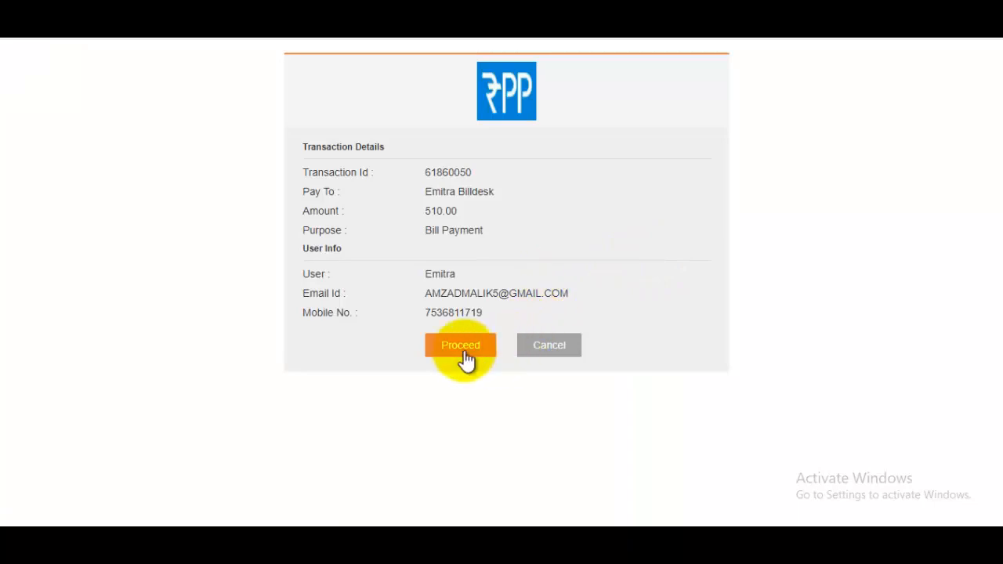
{"action": "left_click", "coordinate": [460, 346]}
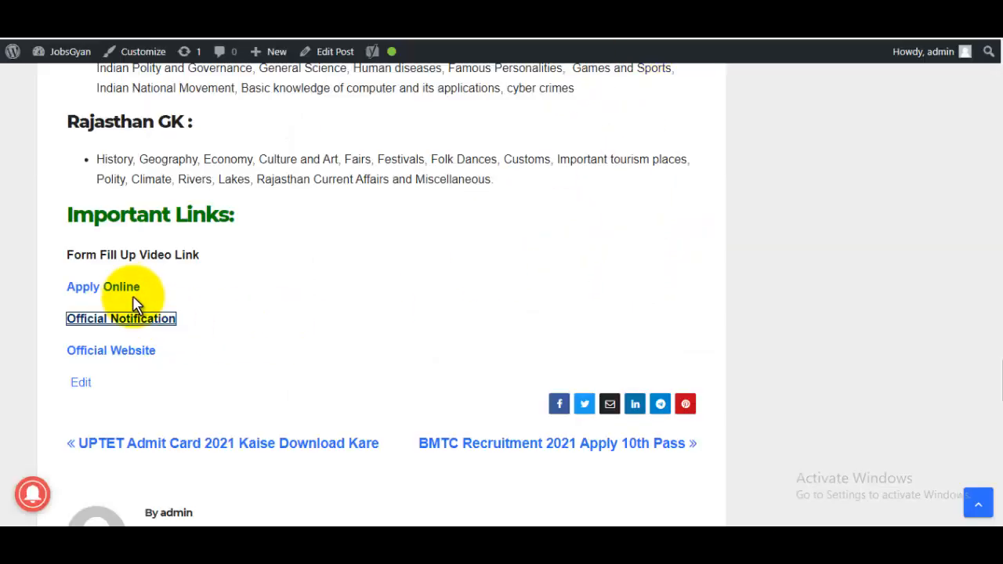
{"action": "right_click", "coordinate": [141, 294]}
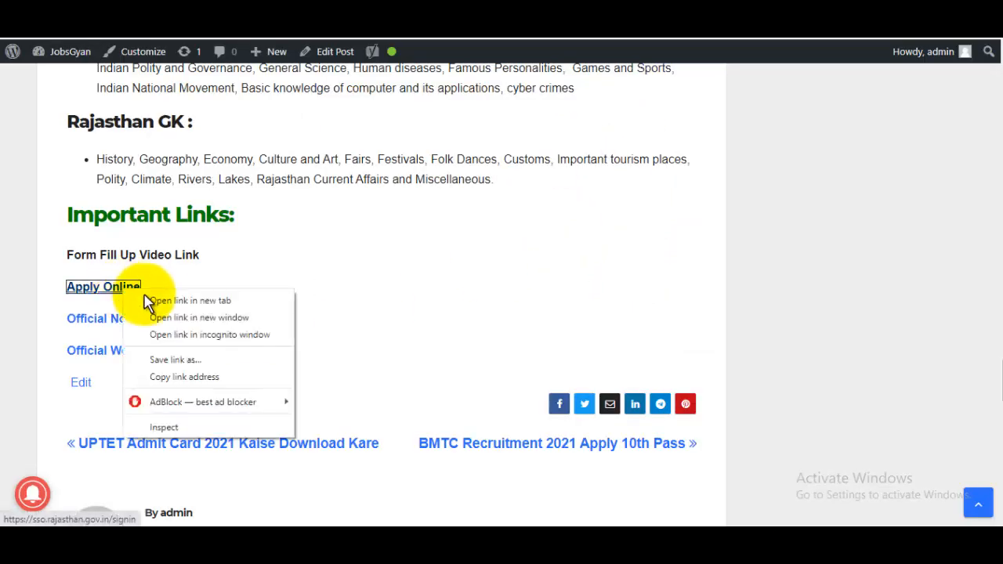